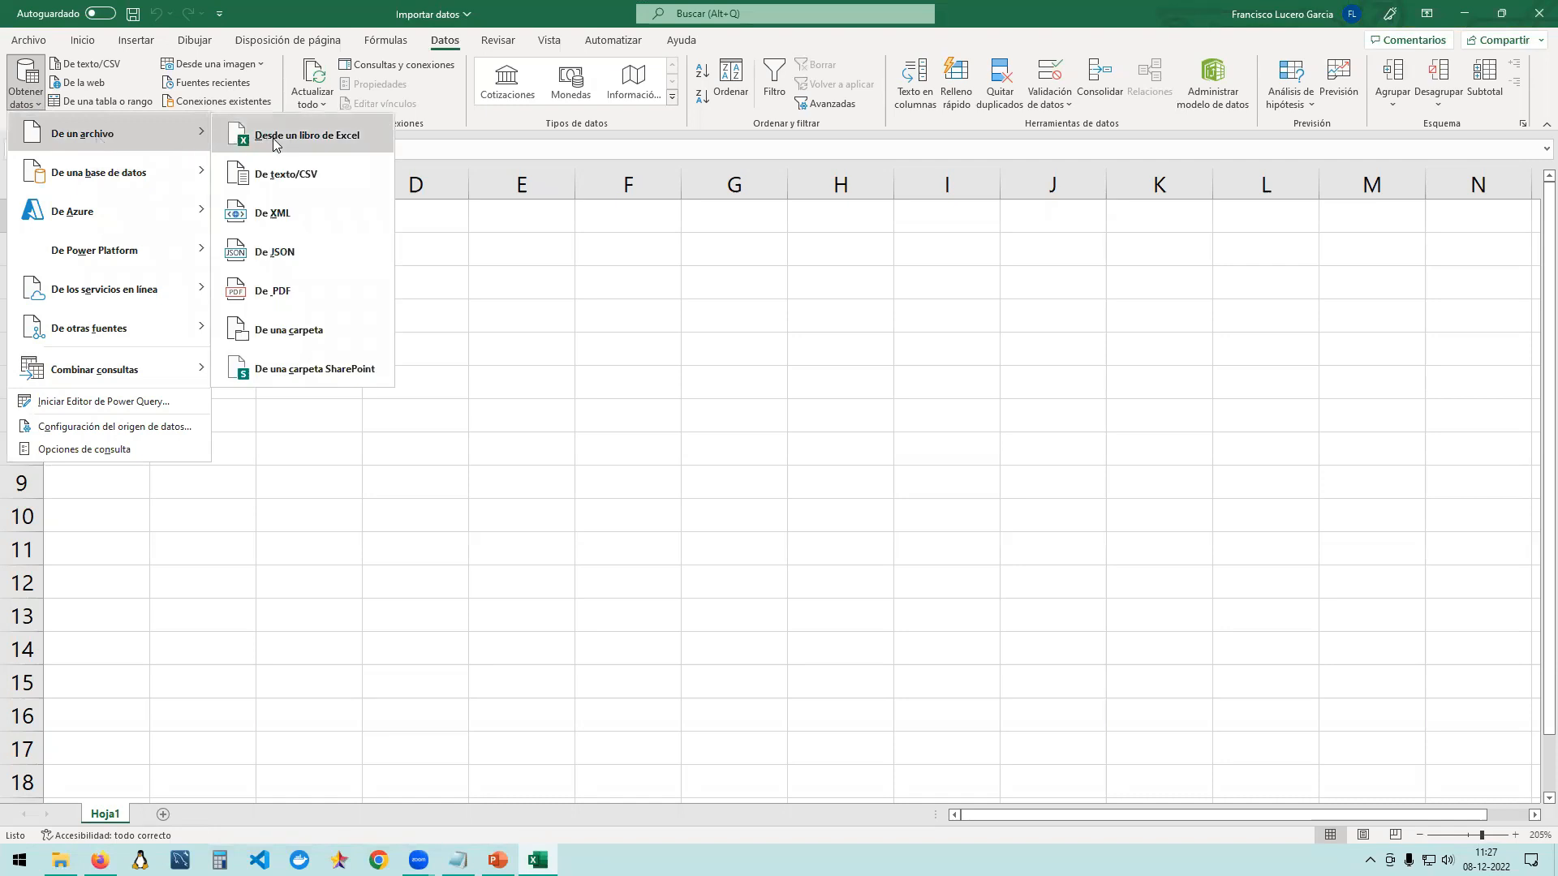
Start a text/CSV import and browse to the desktop folder "Webinar Gratuito - Manejo e importación de datos contables".
click(339, 172)
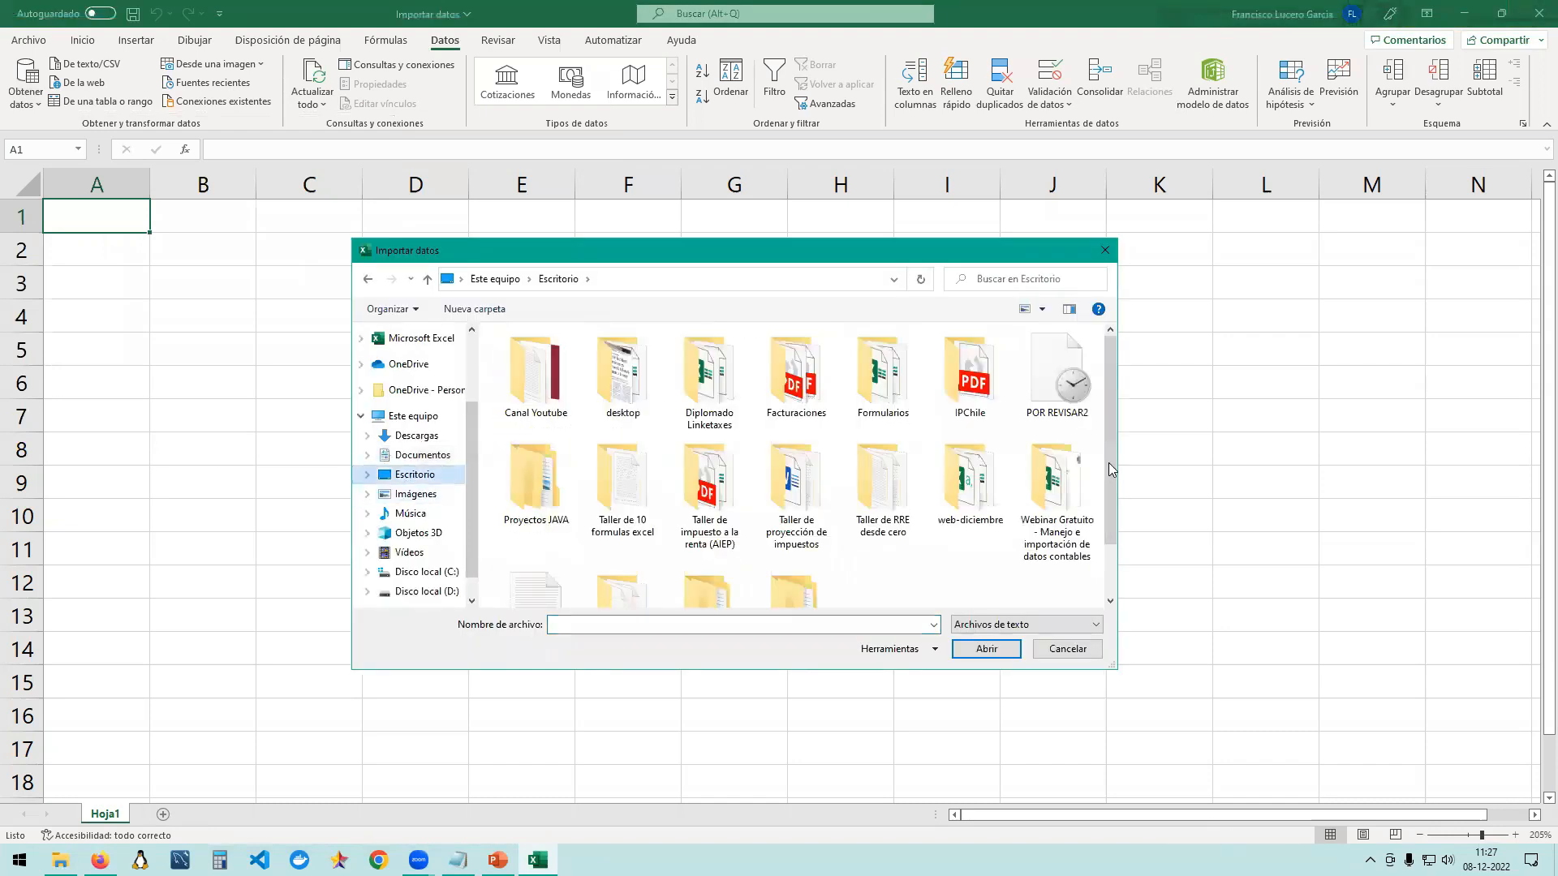
scroll(986, 528, down, 1)
double_click(1058, 455)
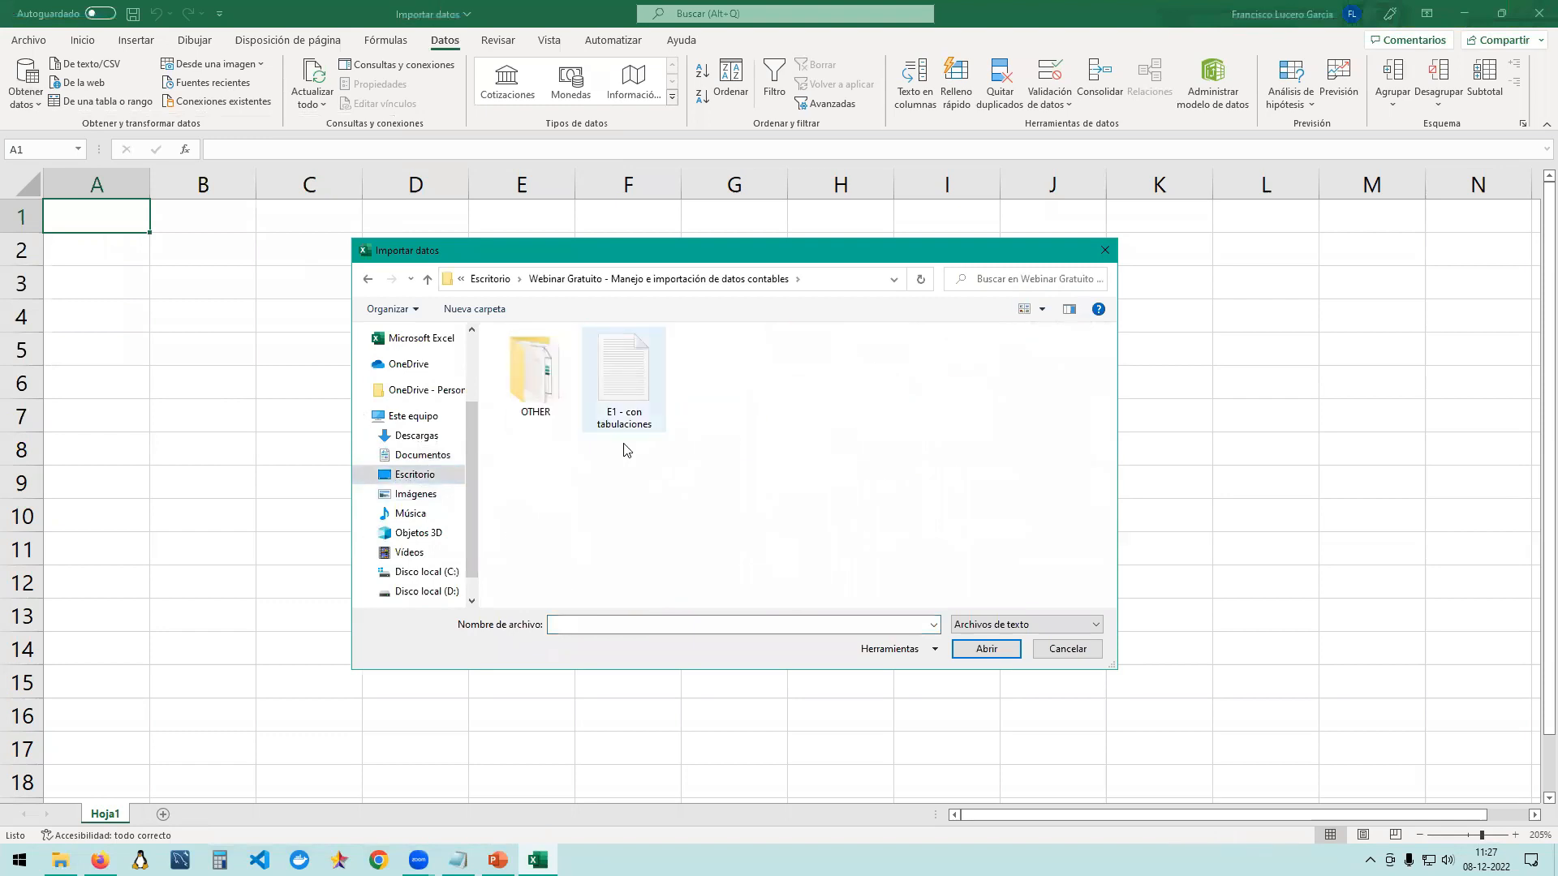
List all file types in the import folder, and restore the text-files filter.
click(1010, 625)
click(1010, 652)
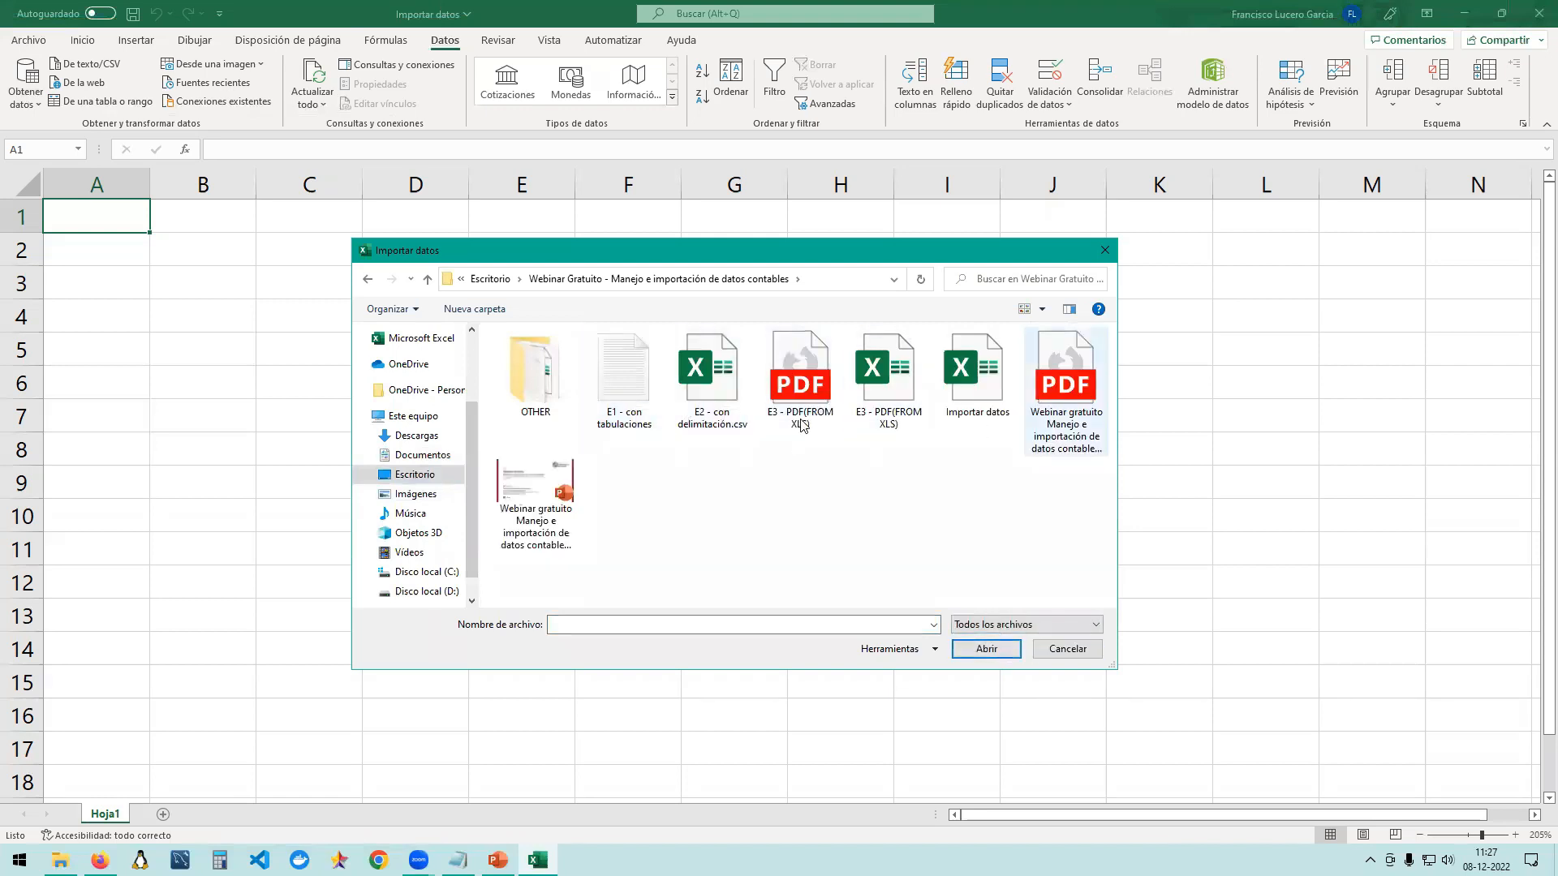
click(1006, 625)
click(1006, 640)
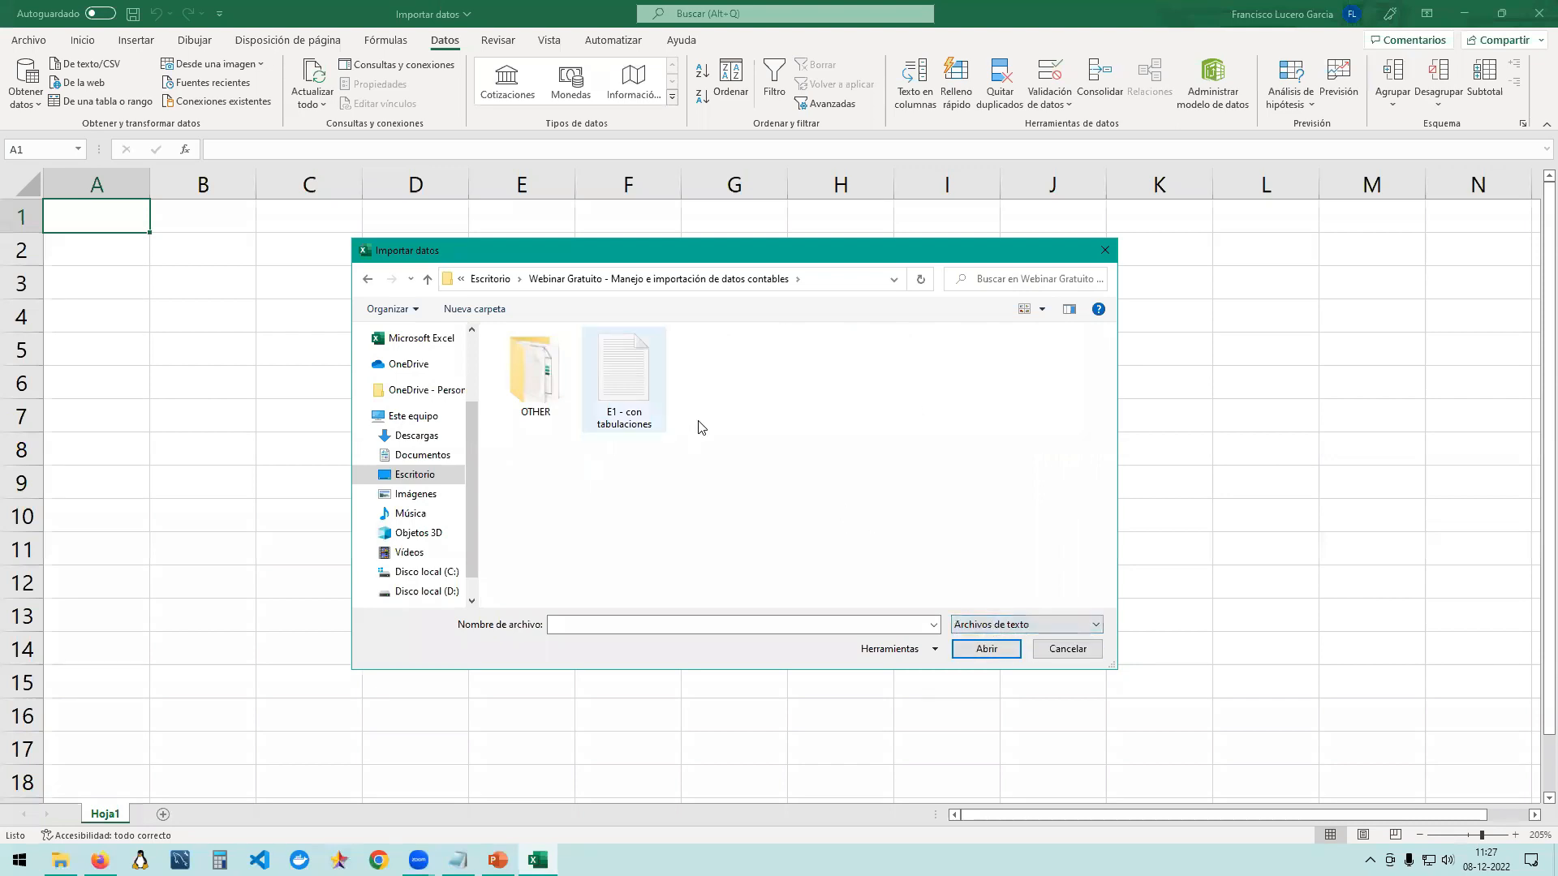
Import the text file "E1 - con tabulaciones" and review the data type detection options in its preview.
click(624, 377)
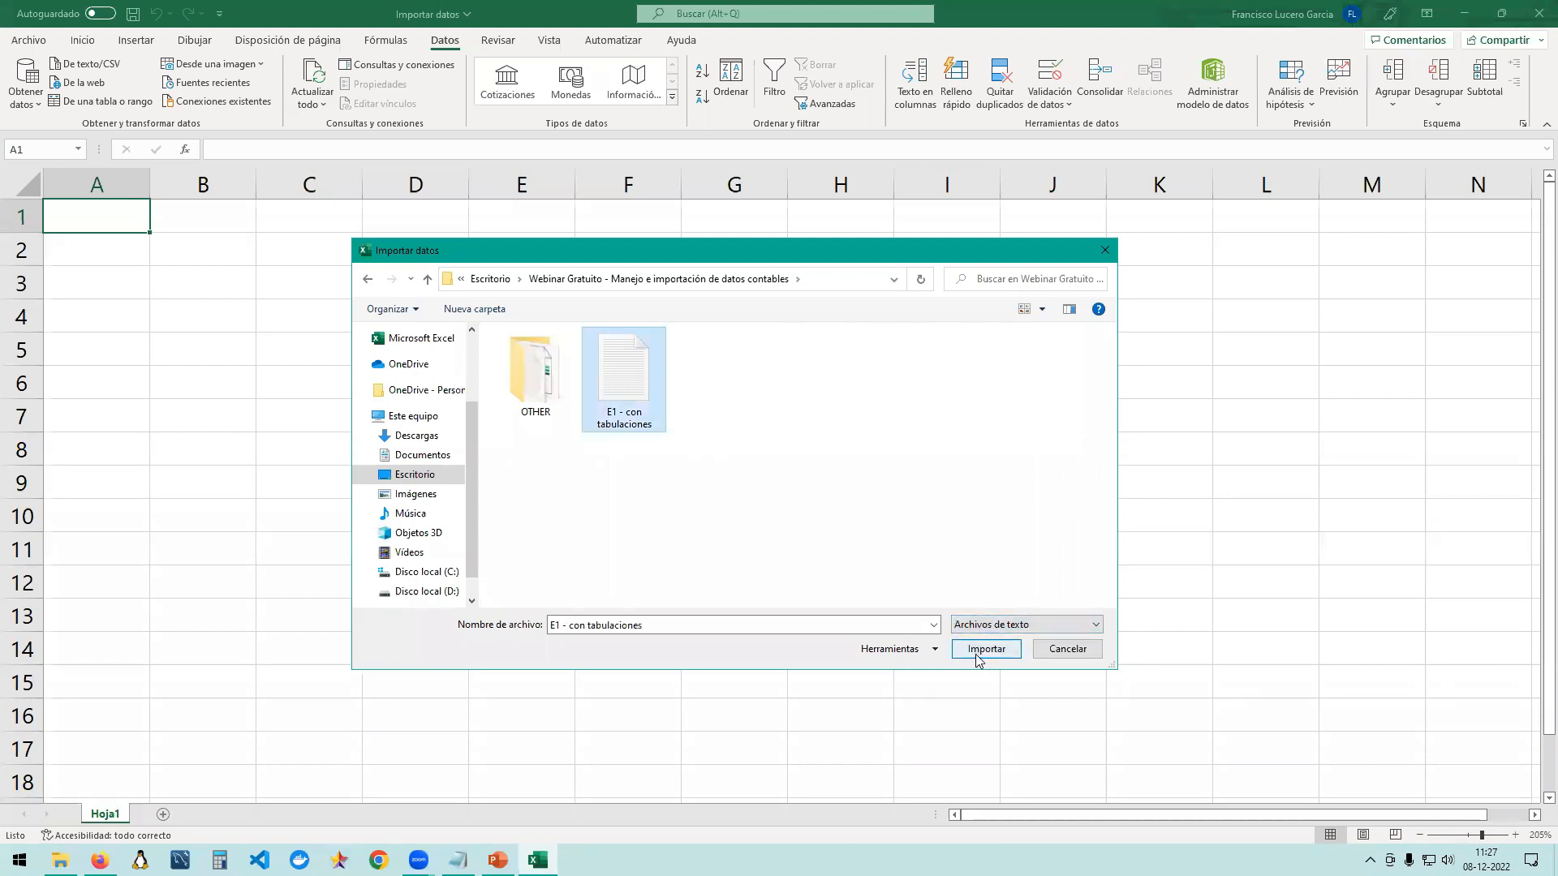
click(971, 654)
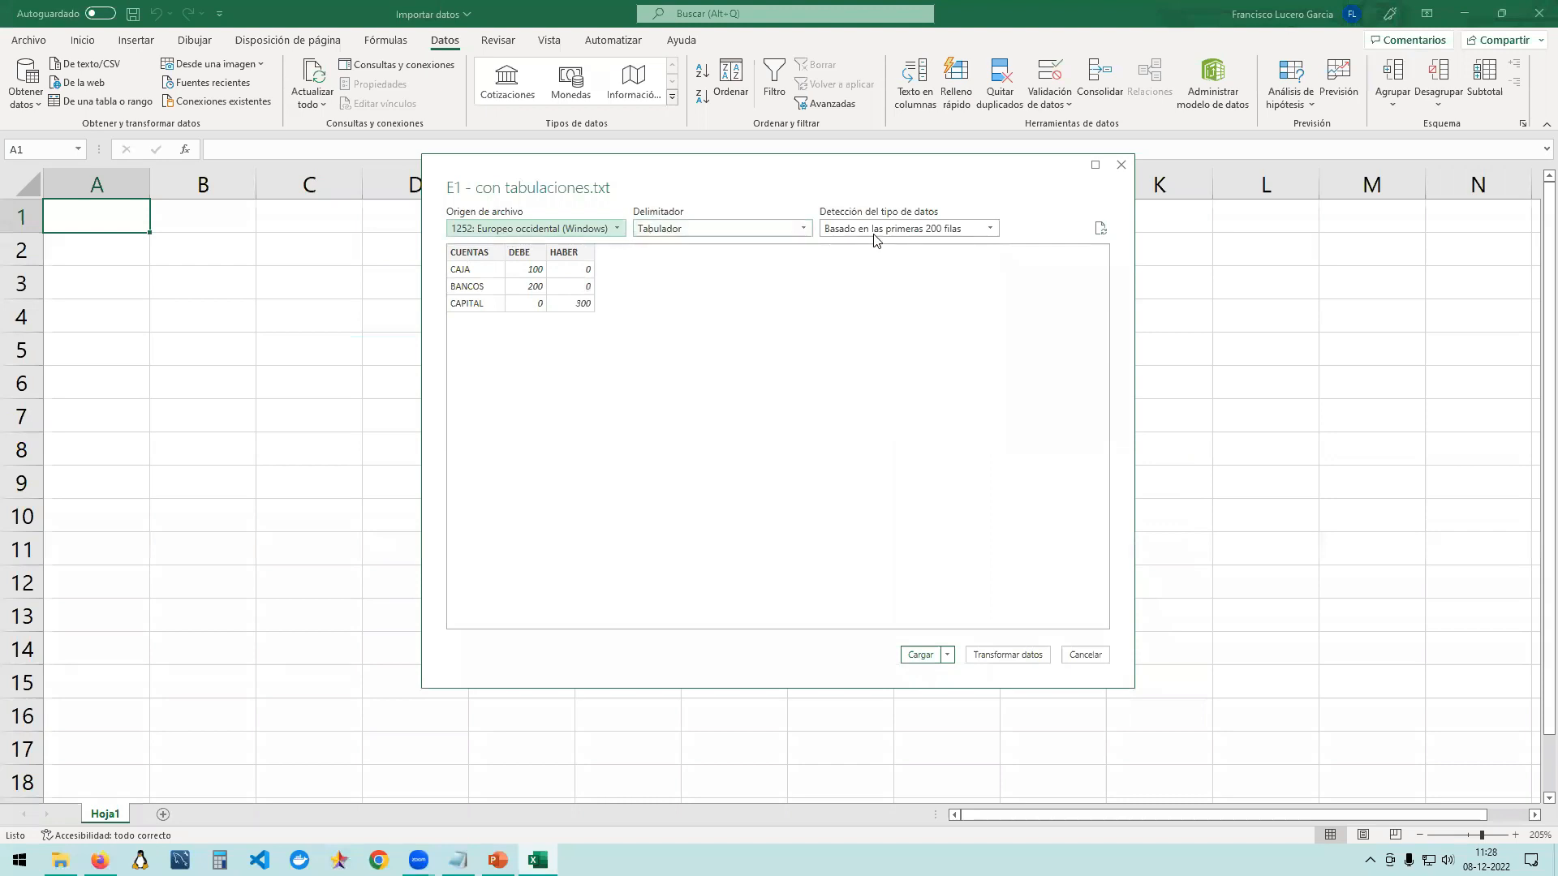
click(967, 231)
click(971, 235)
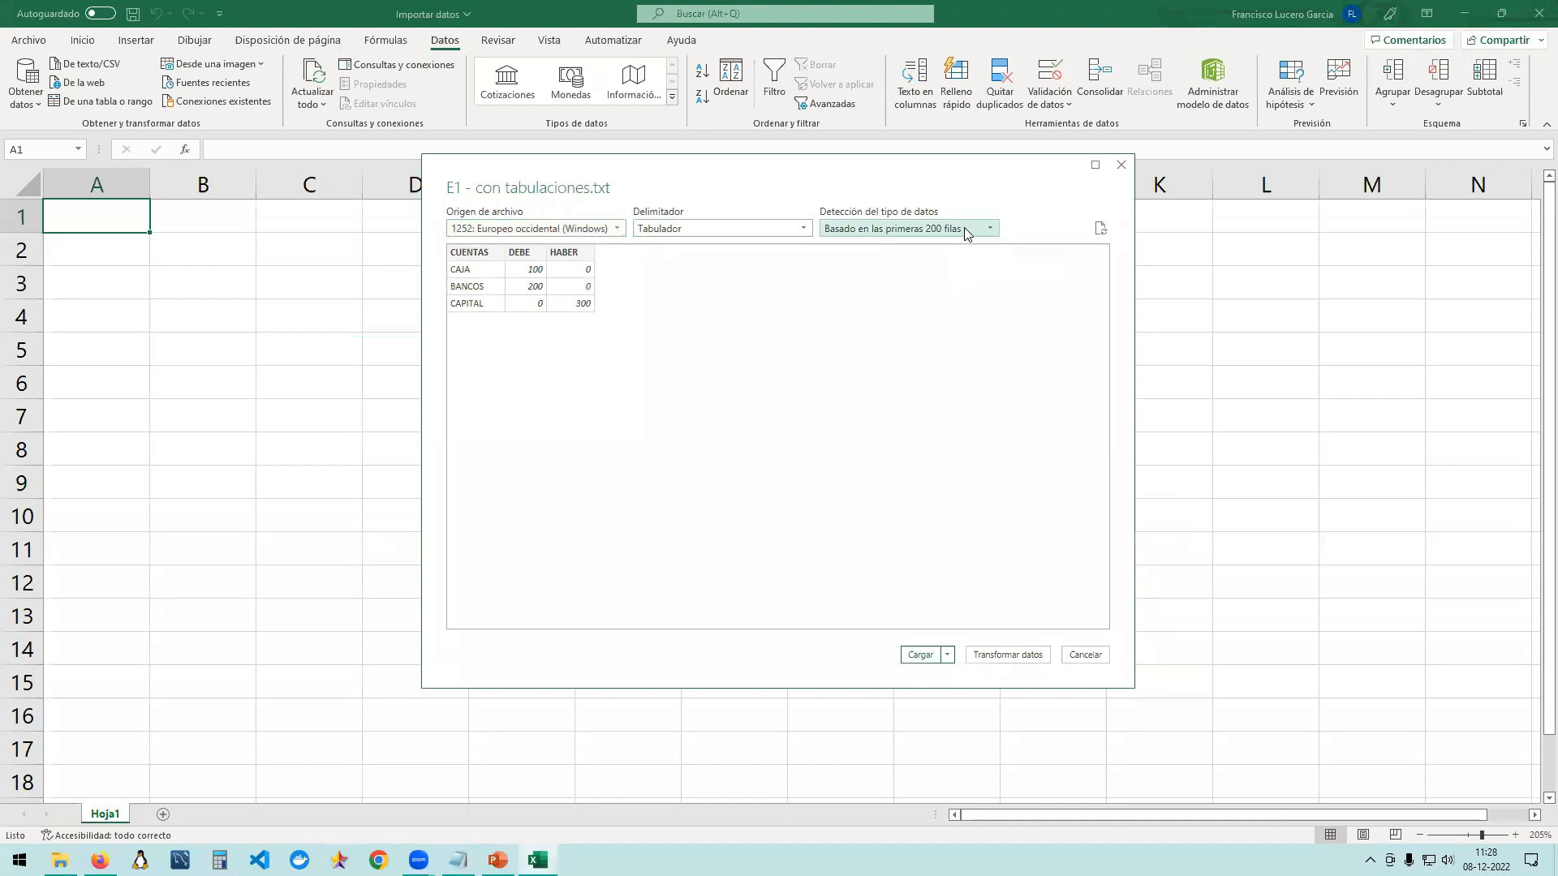
click(945, 229)
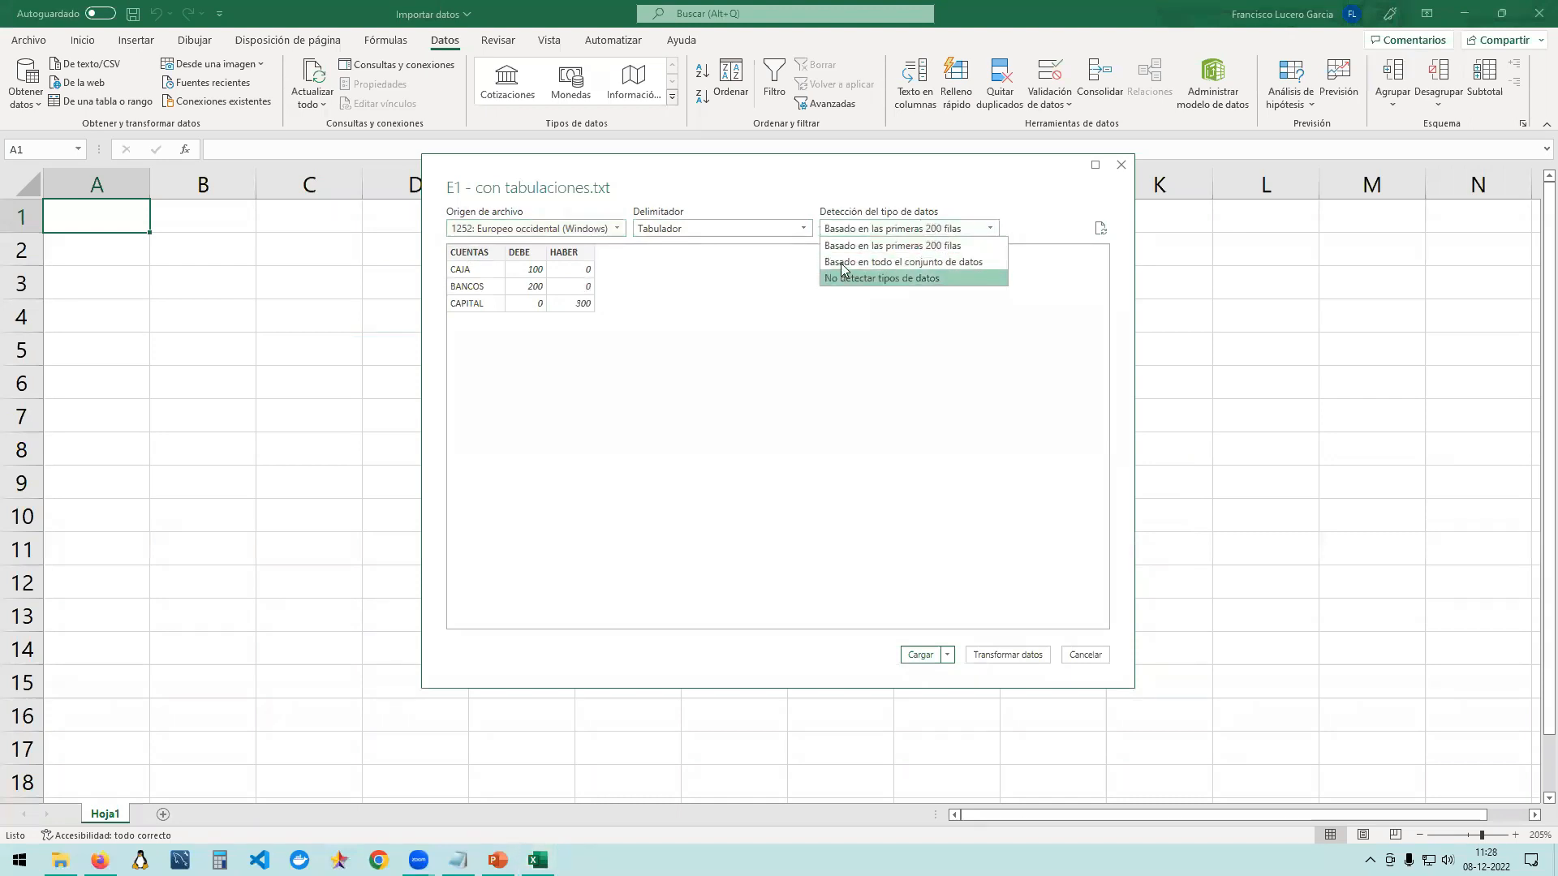
click(951, 232)
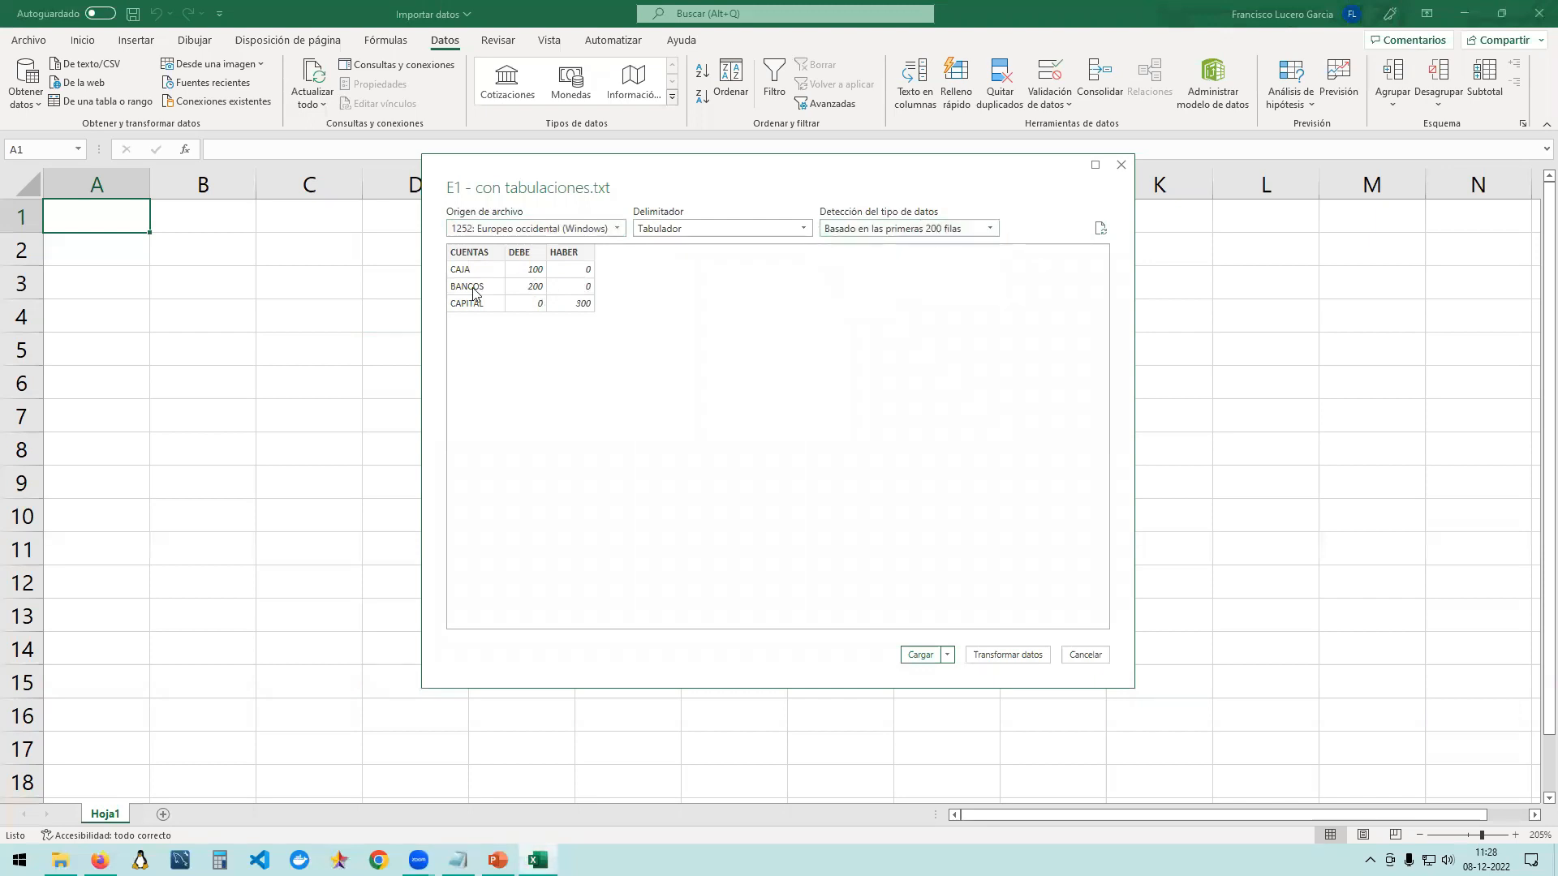
Load the previewed accounts table into a new worksheet and save the workbook.
click(919, 657)
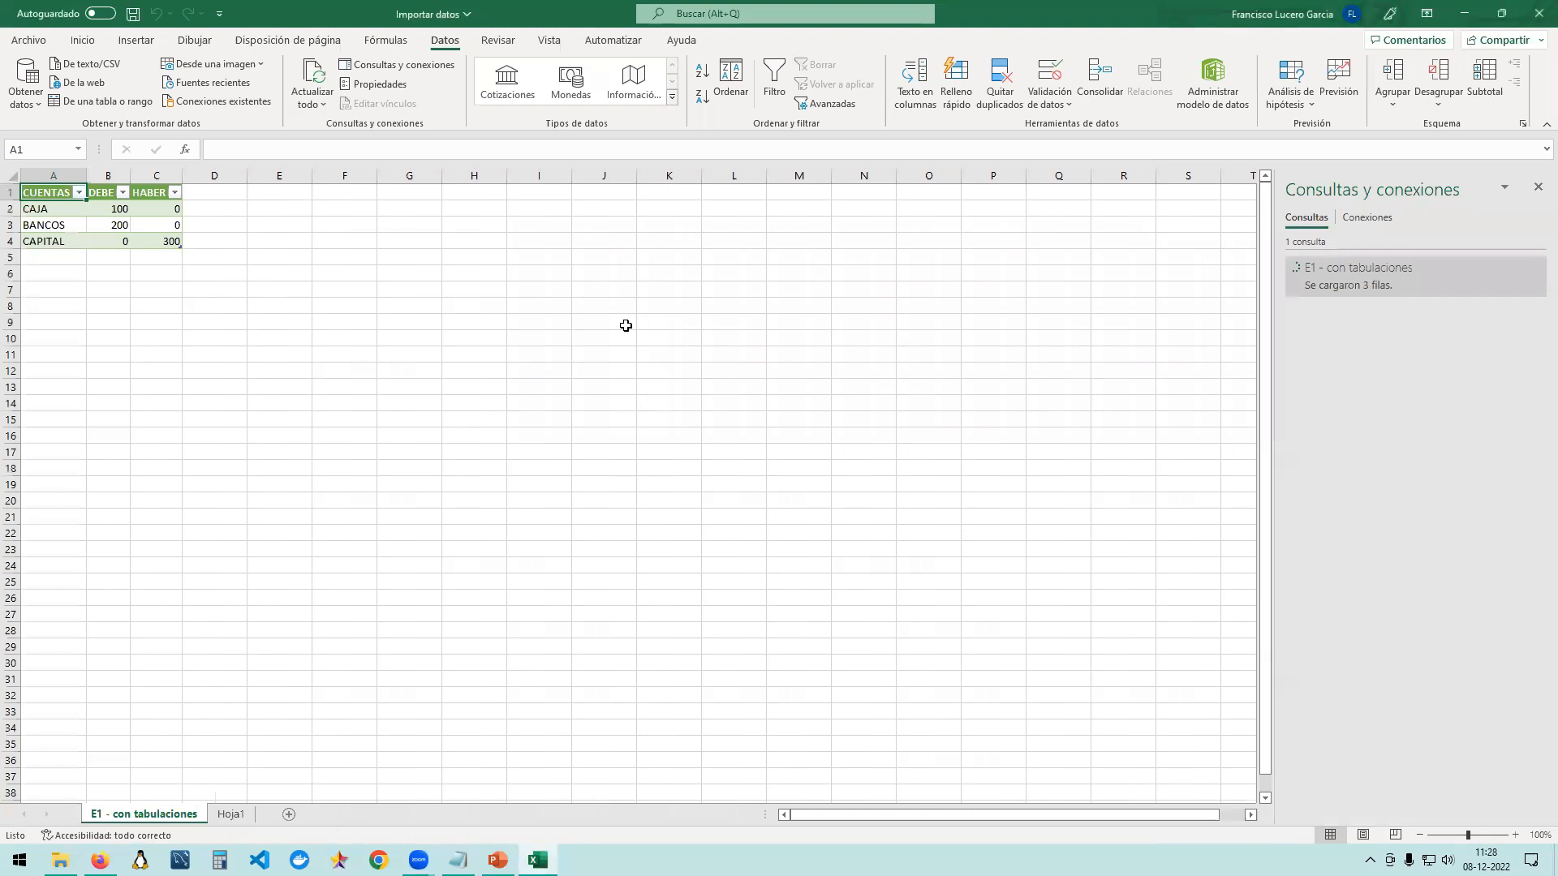
scroll(415, 341, up, 4)
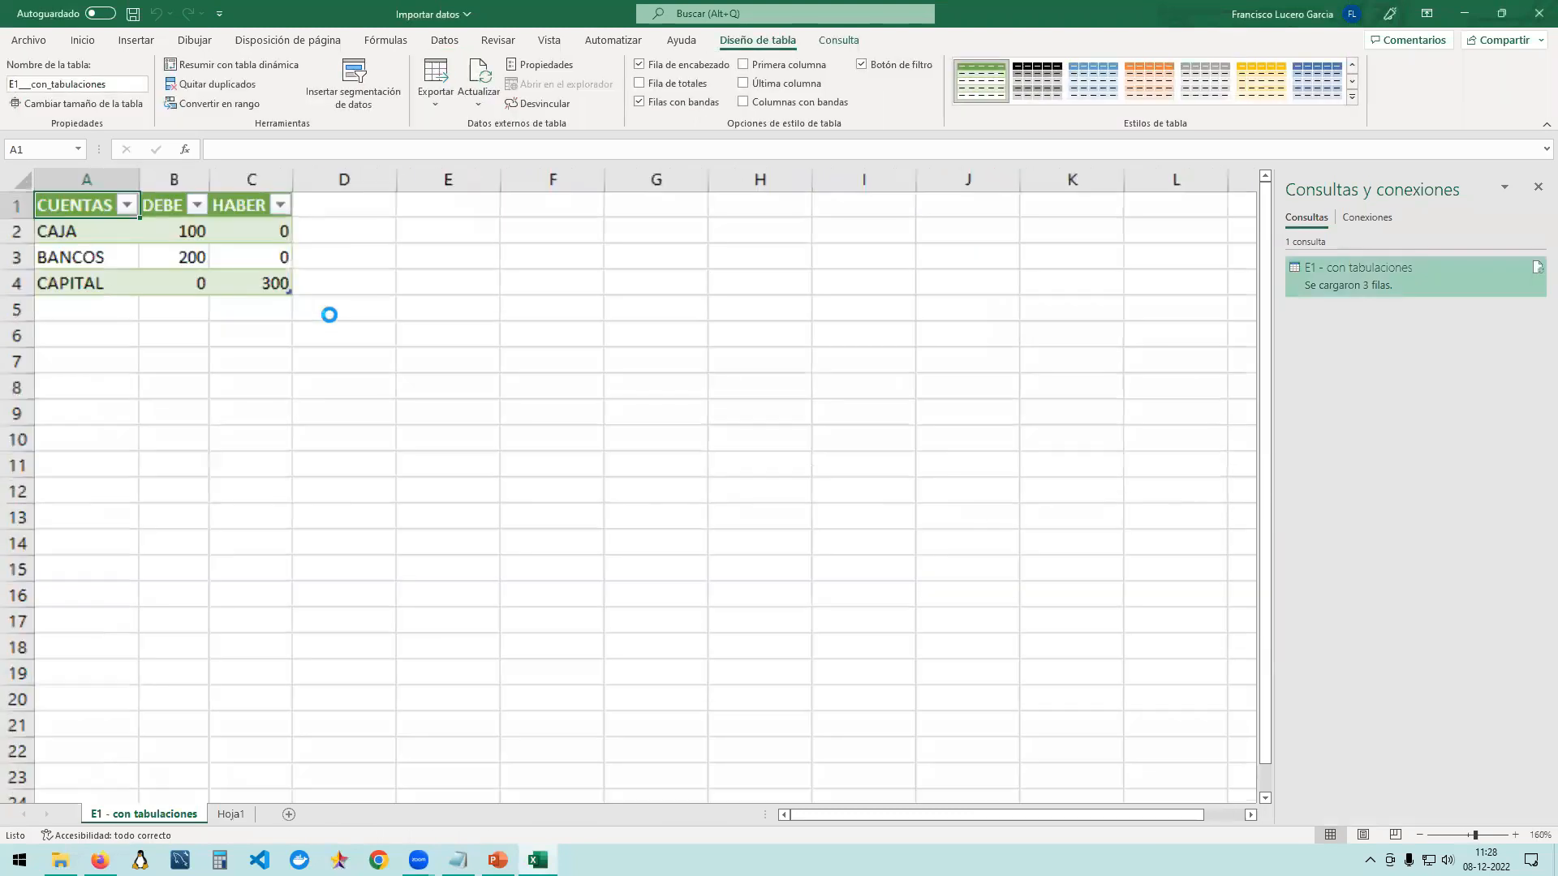
scroll(431, 358, up, 9)
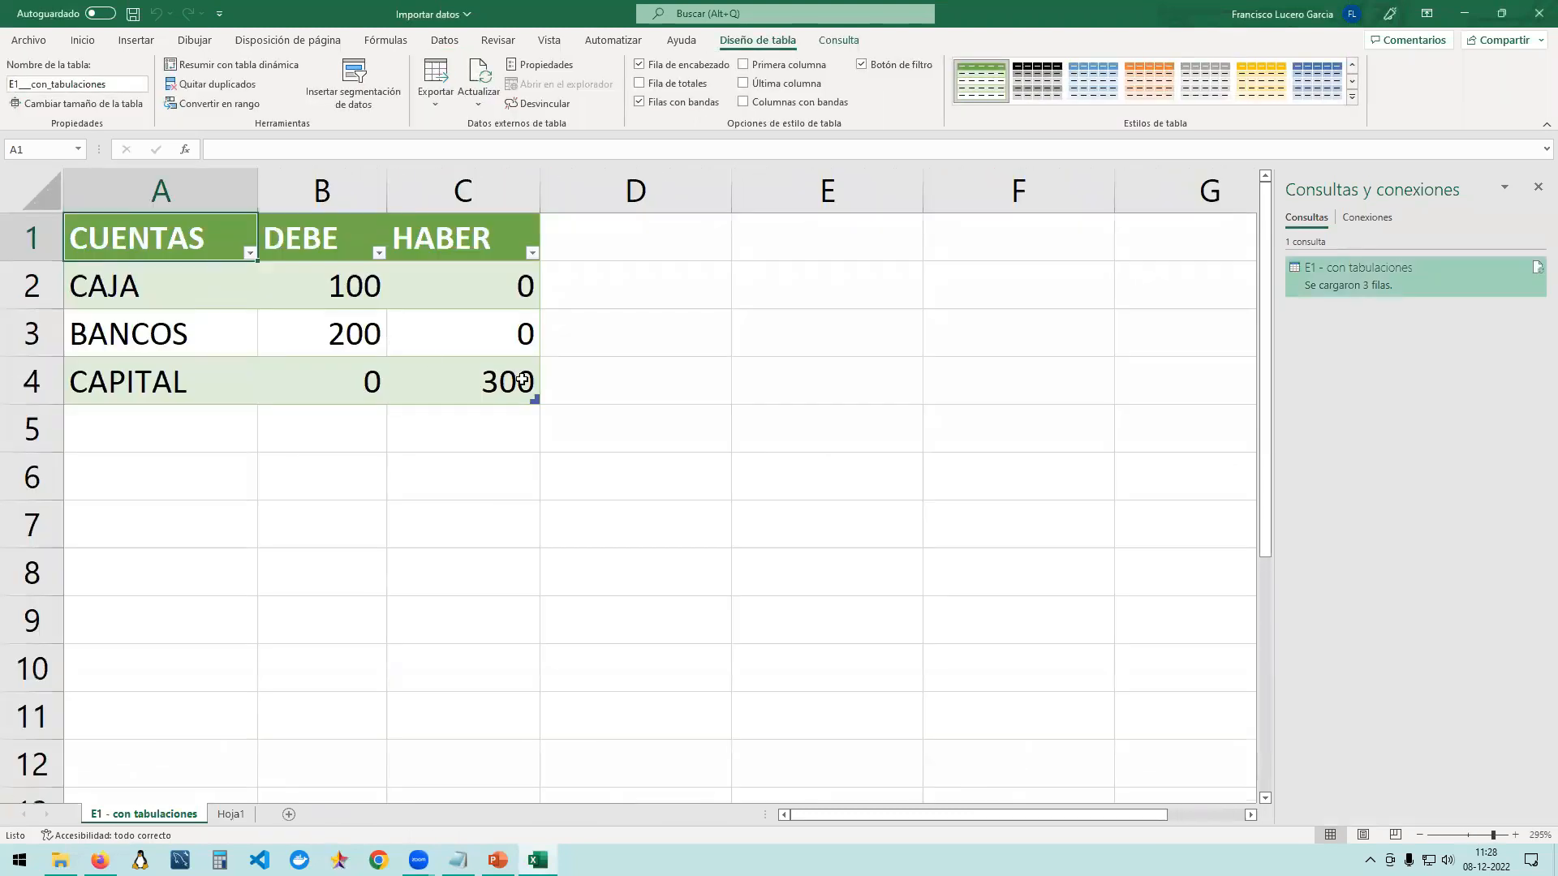
click(132, 14)
Switch to the File Explorer folder and open the source file "E1 - con tabulaciones" in Notepad at an enlarged text size.
drag(939, 190, 933, 277)
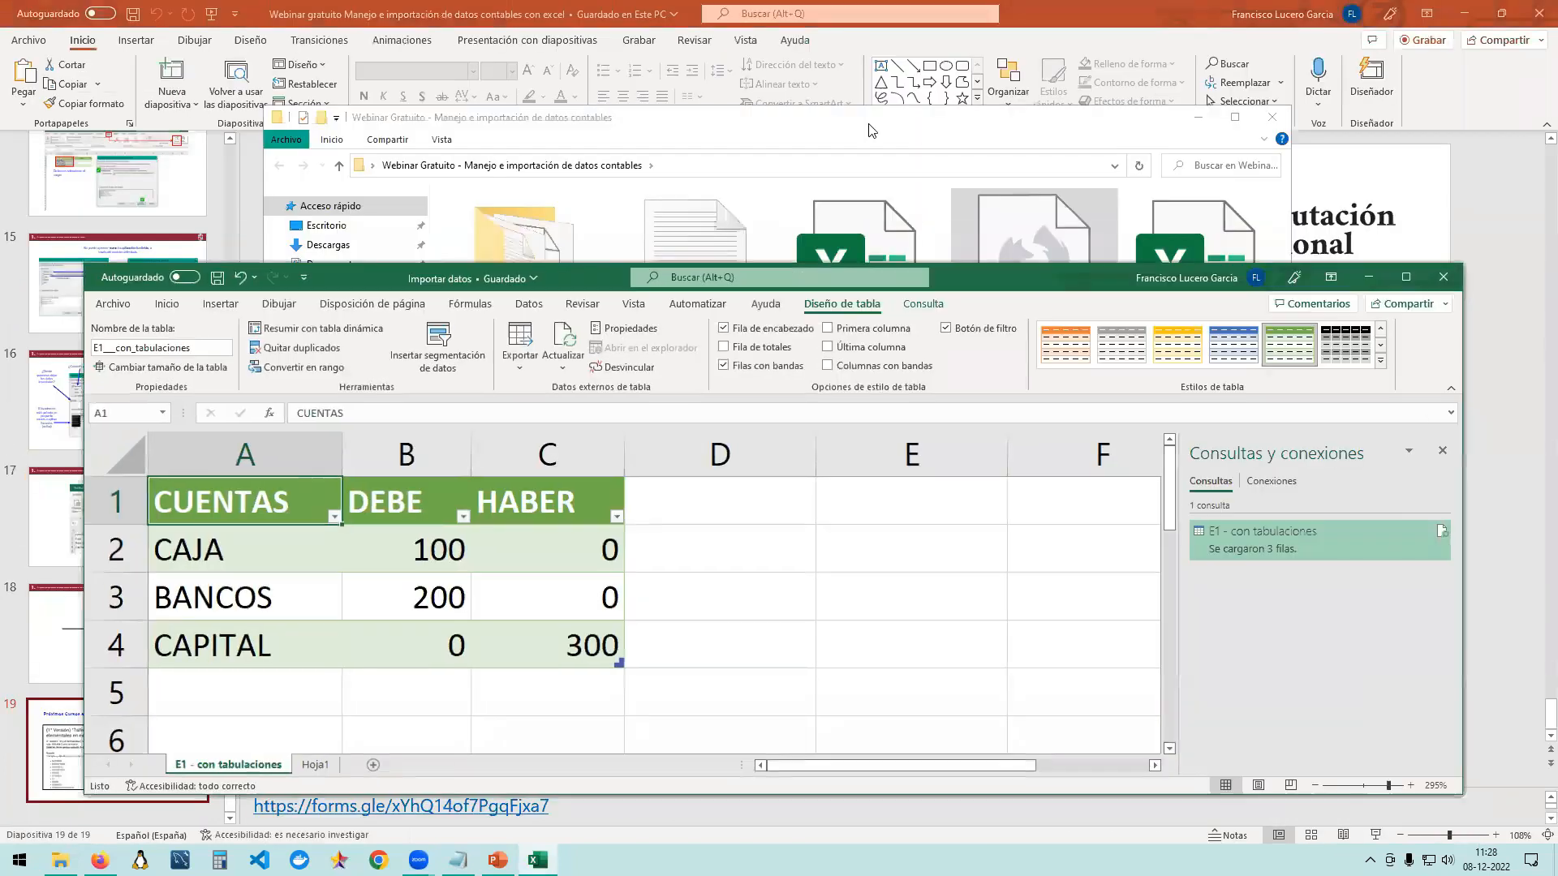
click(869, 122)
double_click(706, 325)
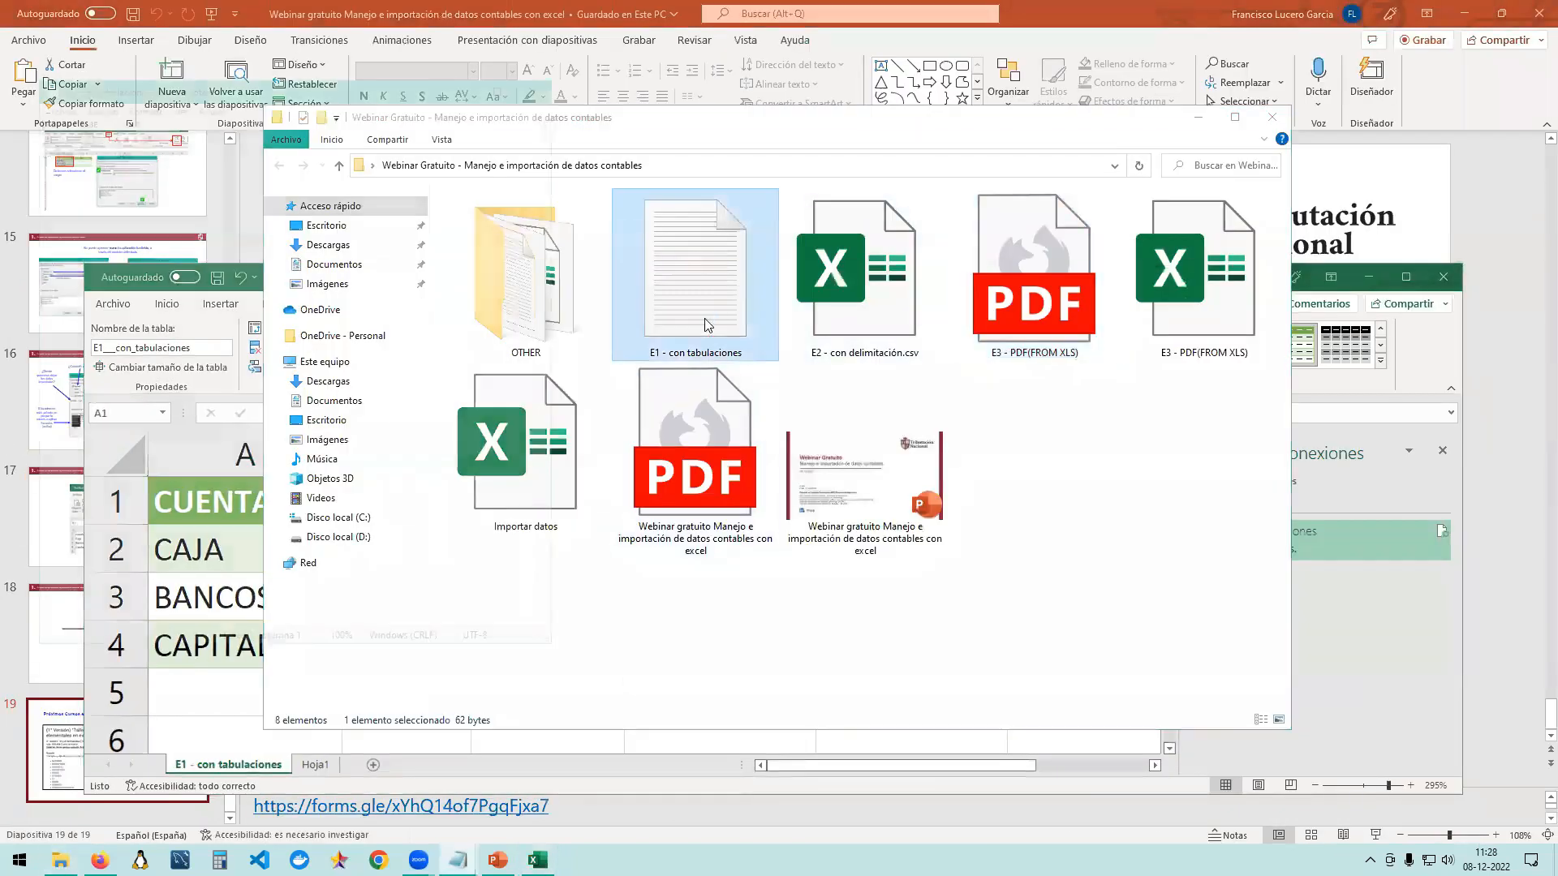
ctrl+scroll(252, 219, up, 20)
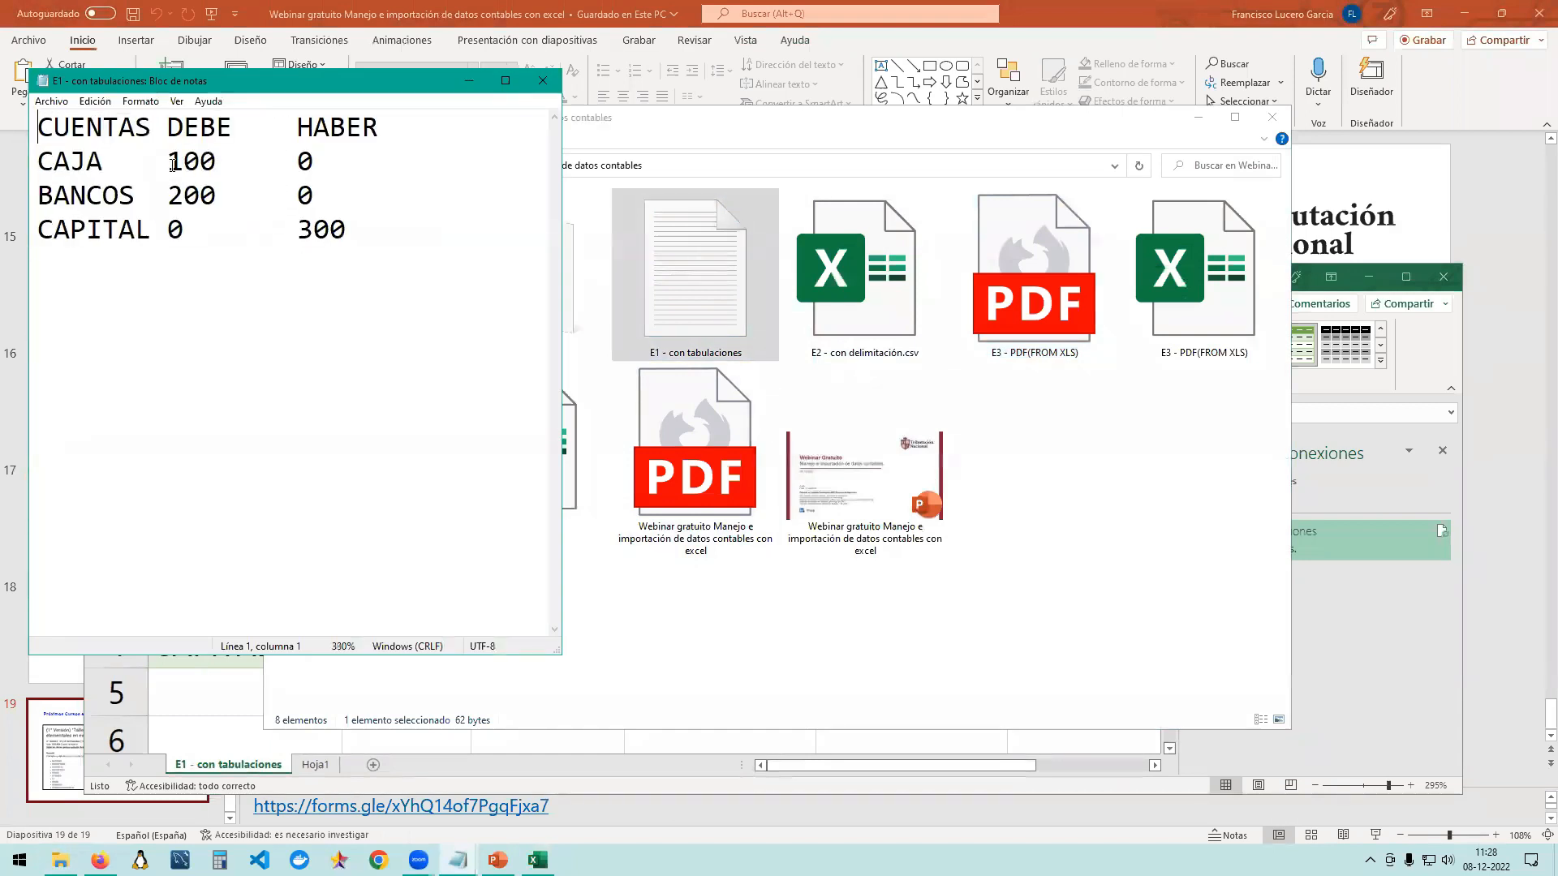
Change the CAJA row's DEBE amount to 300 and the CAPITAL row's HABER amount to 500.
drag(169, 162, 181, 164)
text(3)
drag(306, 235, 302, 232)
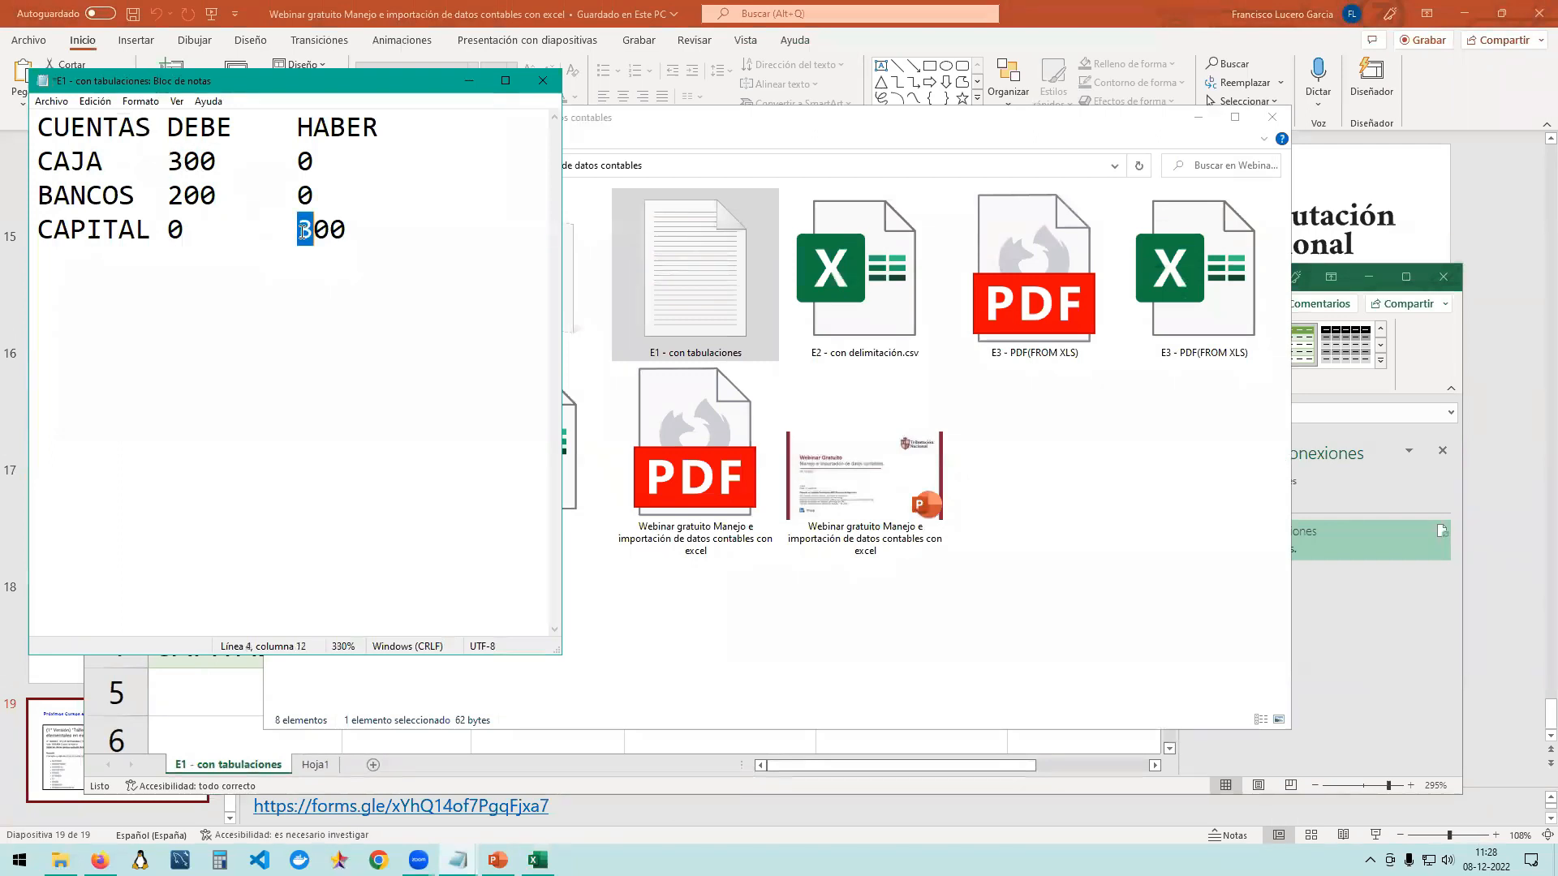
text(4)
key(BackSpace)
text(5)
Save and close the edited text file, and return to the Excel workbook in a maximized window.
click(51, 100)
click(65, 172)
key(End)
click(536, 88)
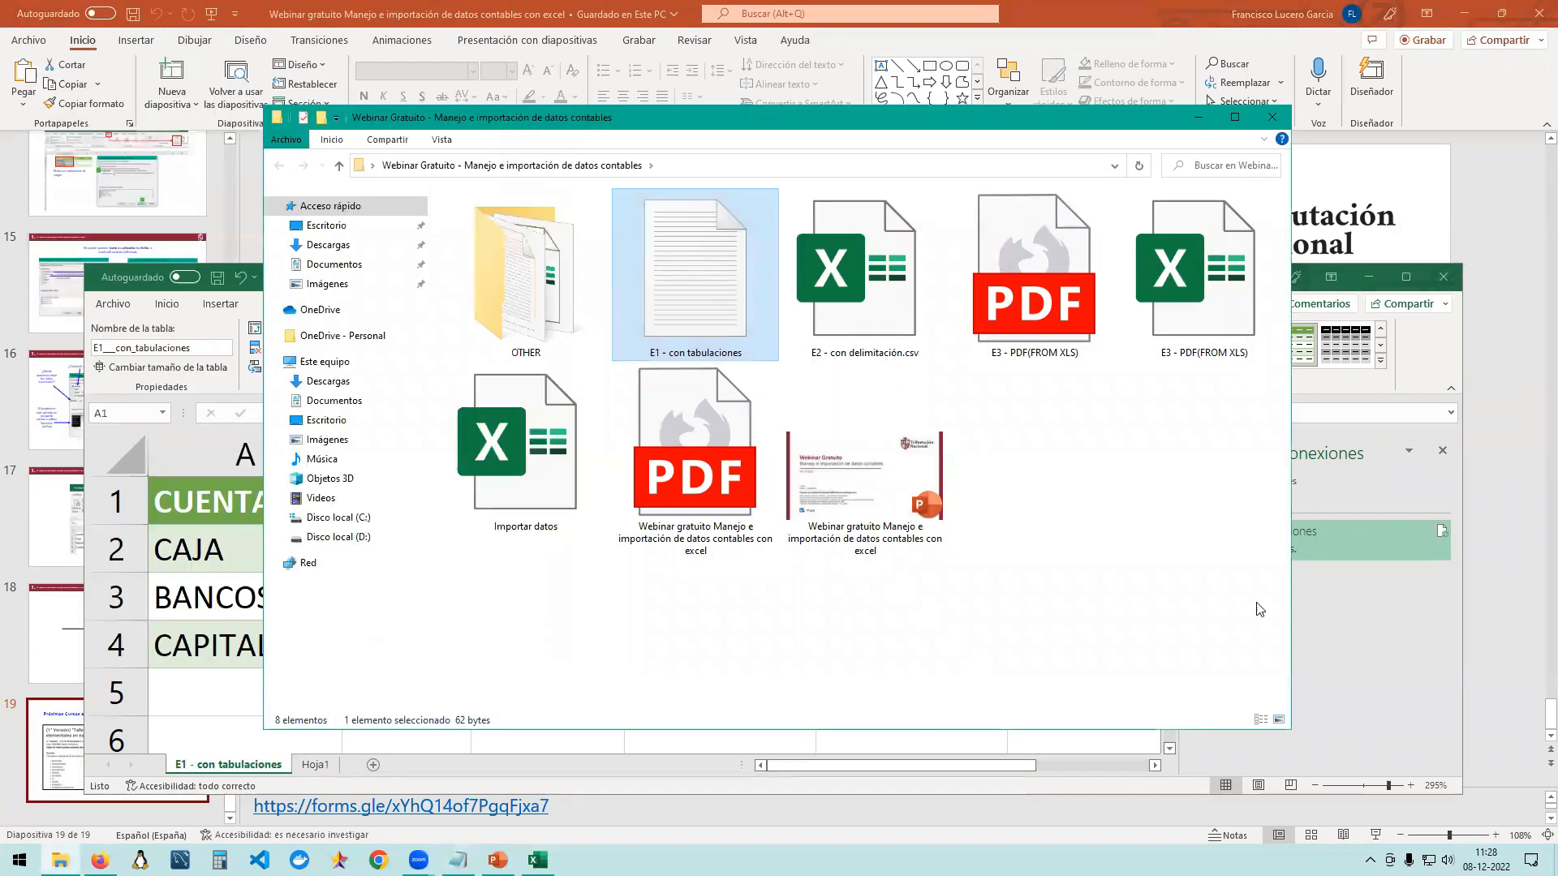
click(1340, 608)
click(1404, 281)
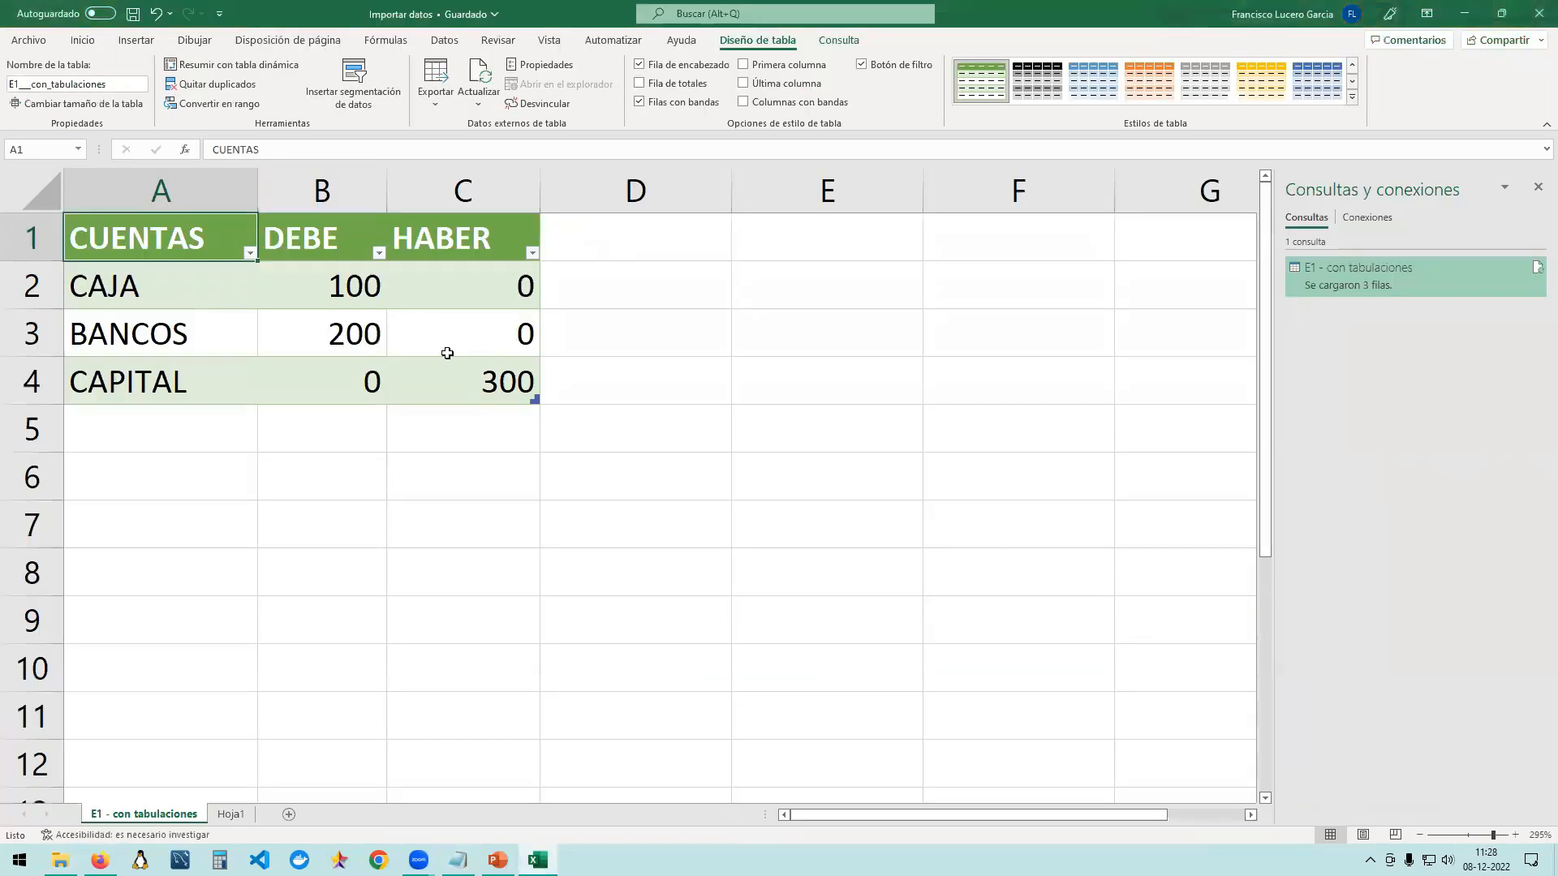
Capture the full screen and draw arrows pointing to the CUENTAS header and to the query's refresh control.
key(Print)
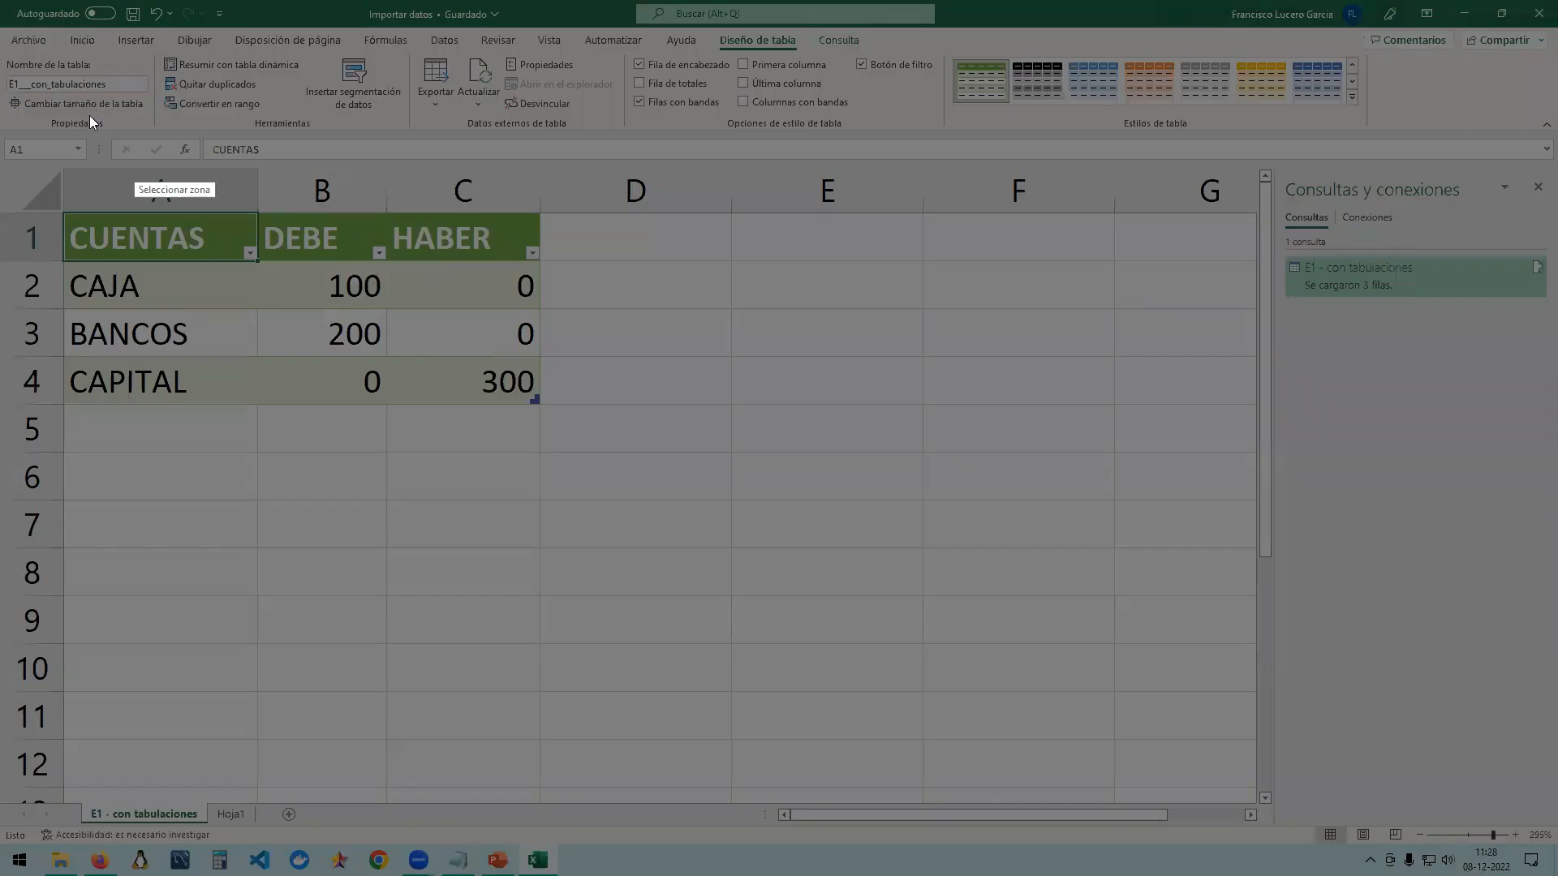
drag(4, 2, 1557, 875)
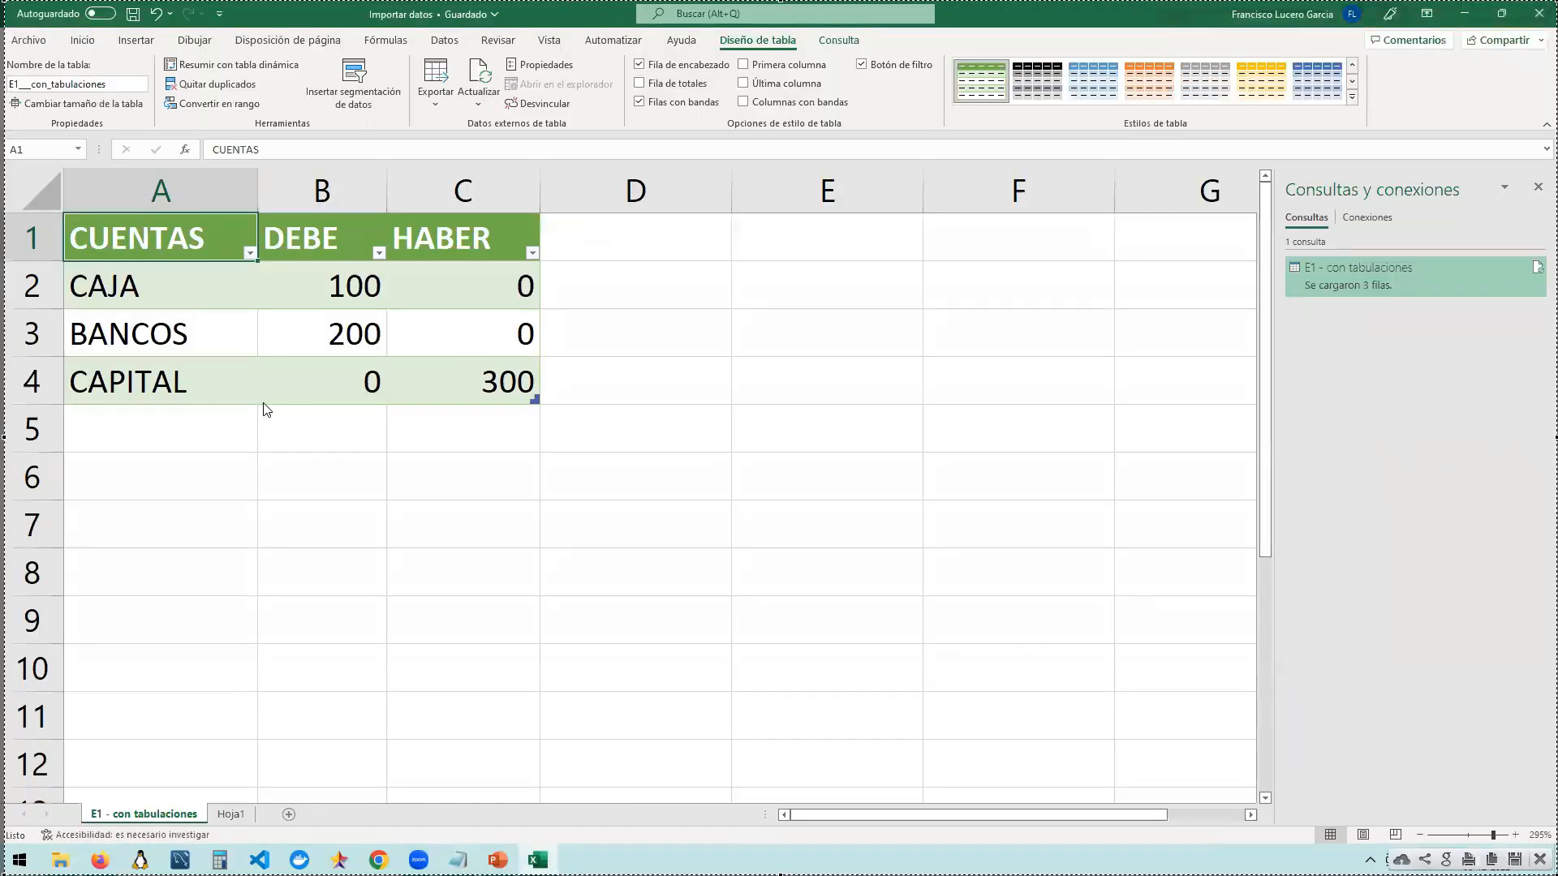
drag(382, 489, 208, 243)
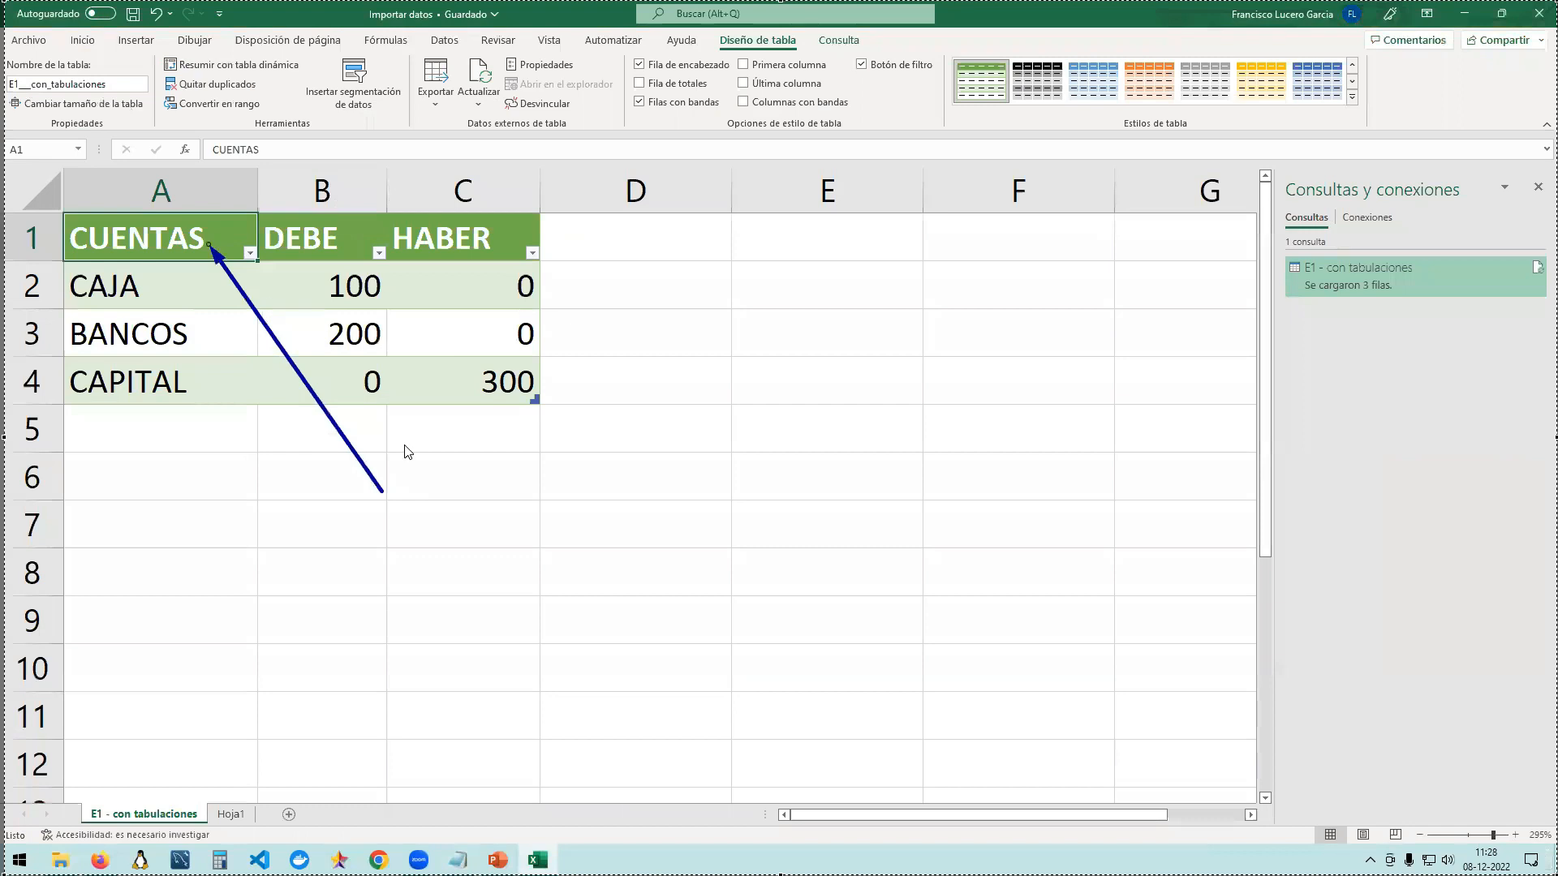
mouse_move(383, 489)
mouse_down()
mouse_move(1069, 316)
mouse_move(1290, 208)
mouse_move(1270, 267)
mouse_move(1371, 276)
mouse_move(1298, 268)
mouse_move(1321, 269)
mouse_move(1324, 299)
mouse_move(1530, 264)
mouse_move(1520, 290)
mouse_up()
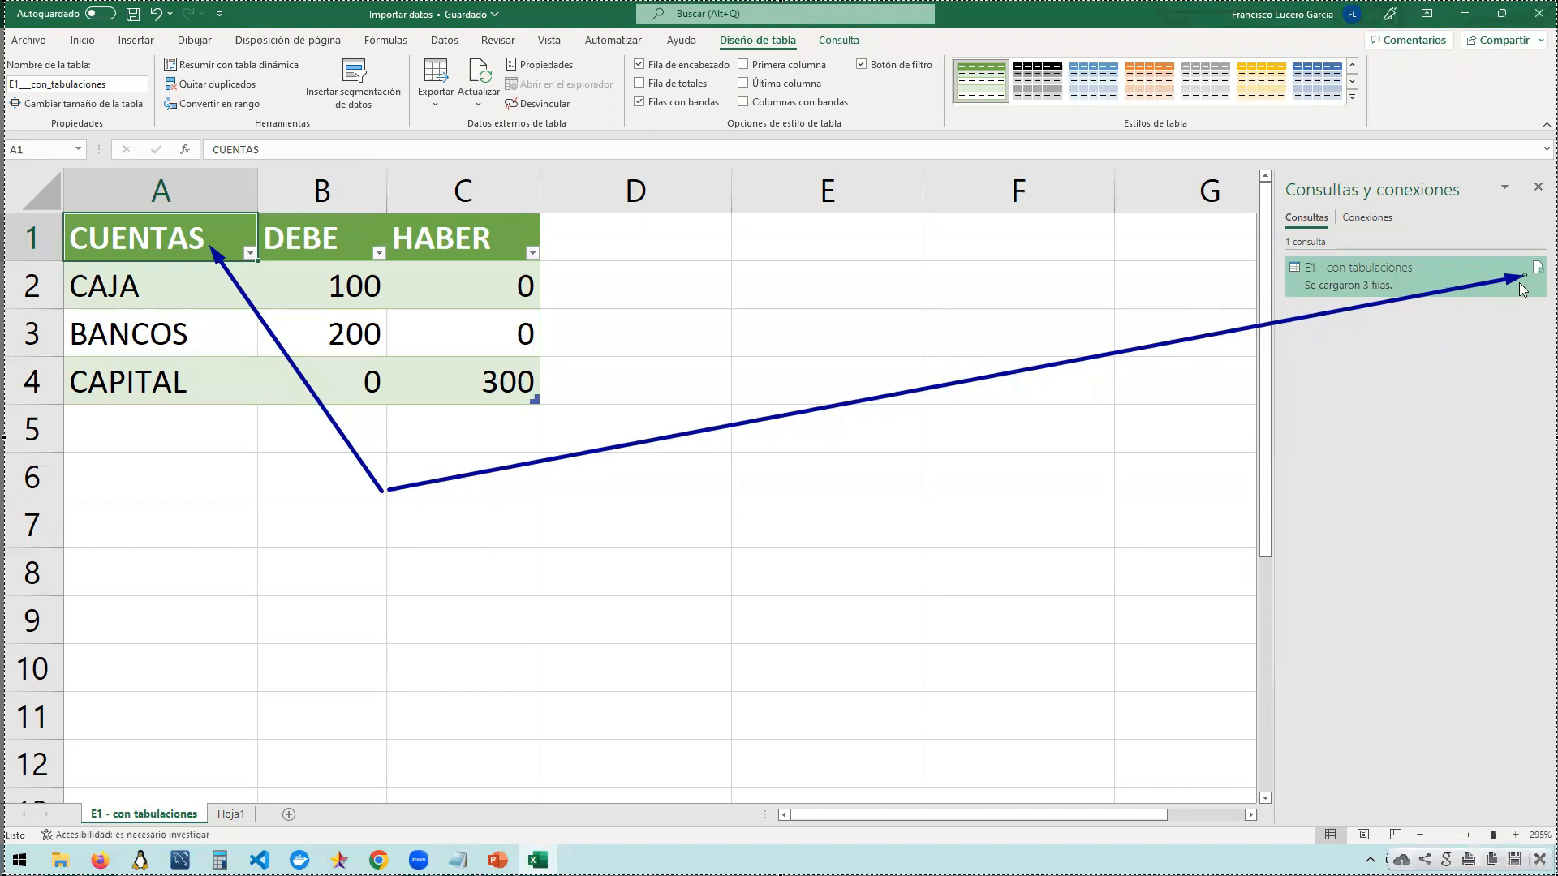
key(Escape)
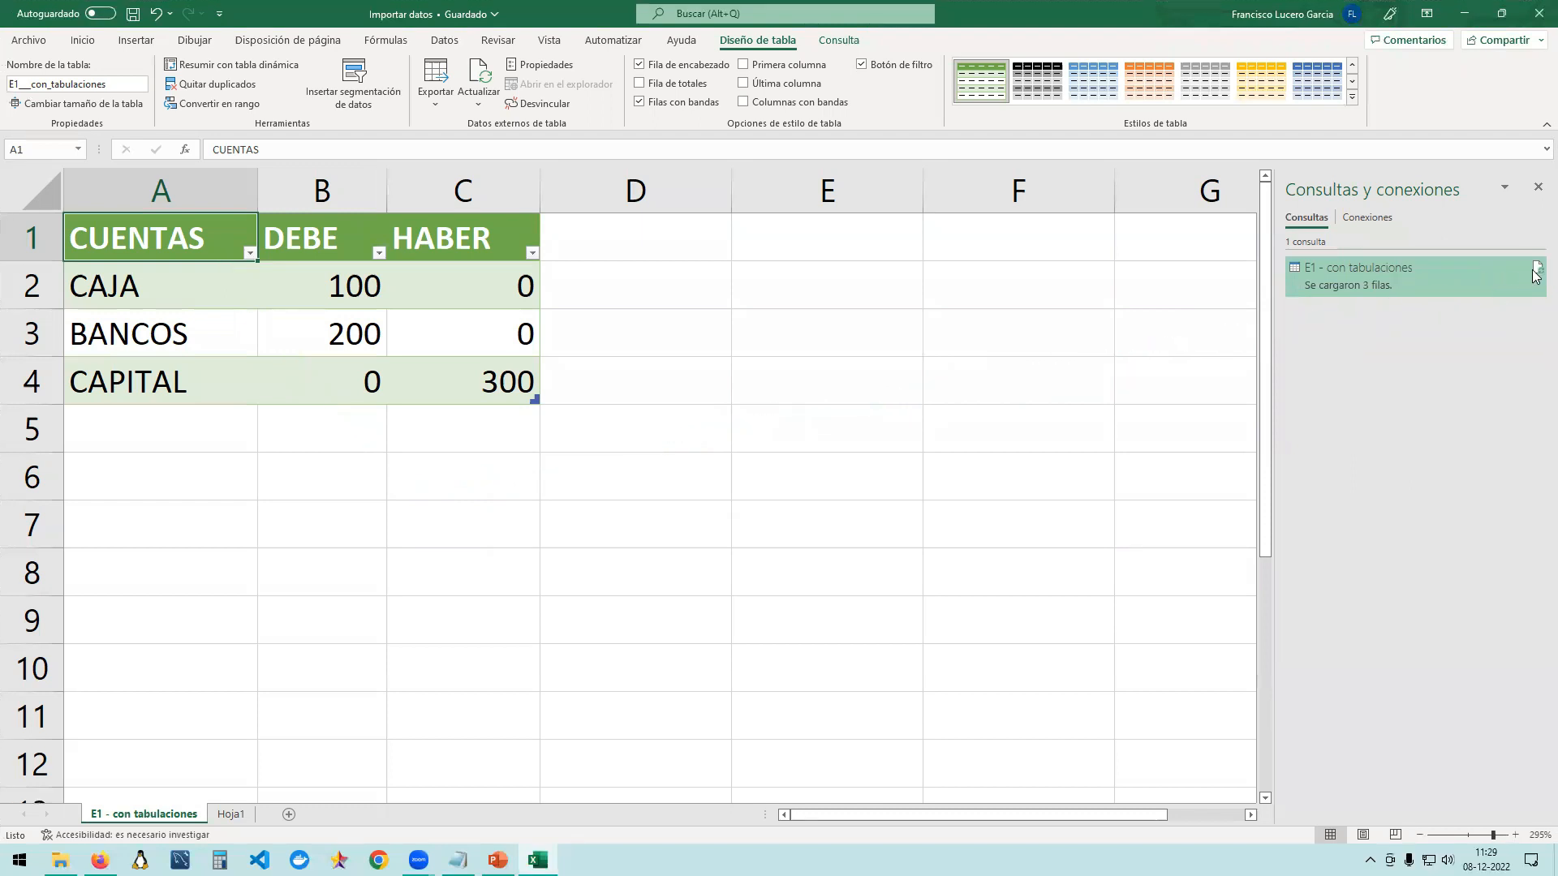
Refresh the "E1 - con tabulaciones" query from its source file, select the updated table and save the workbook.
click(1537, 268)
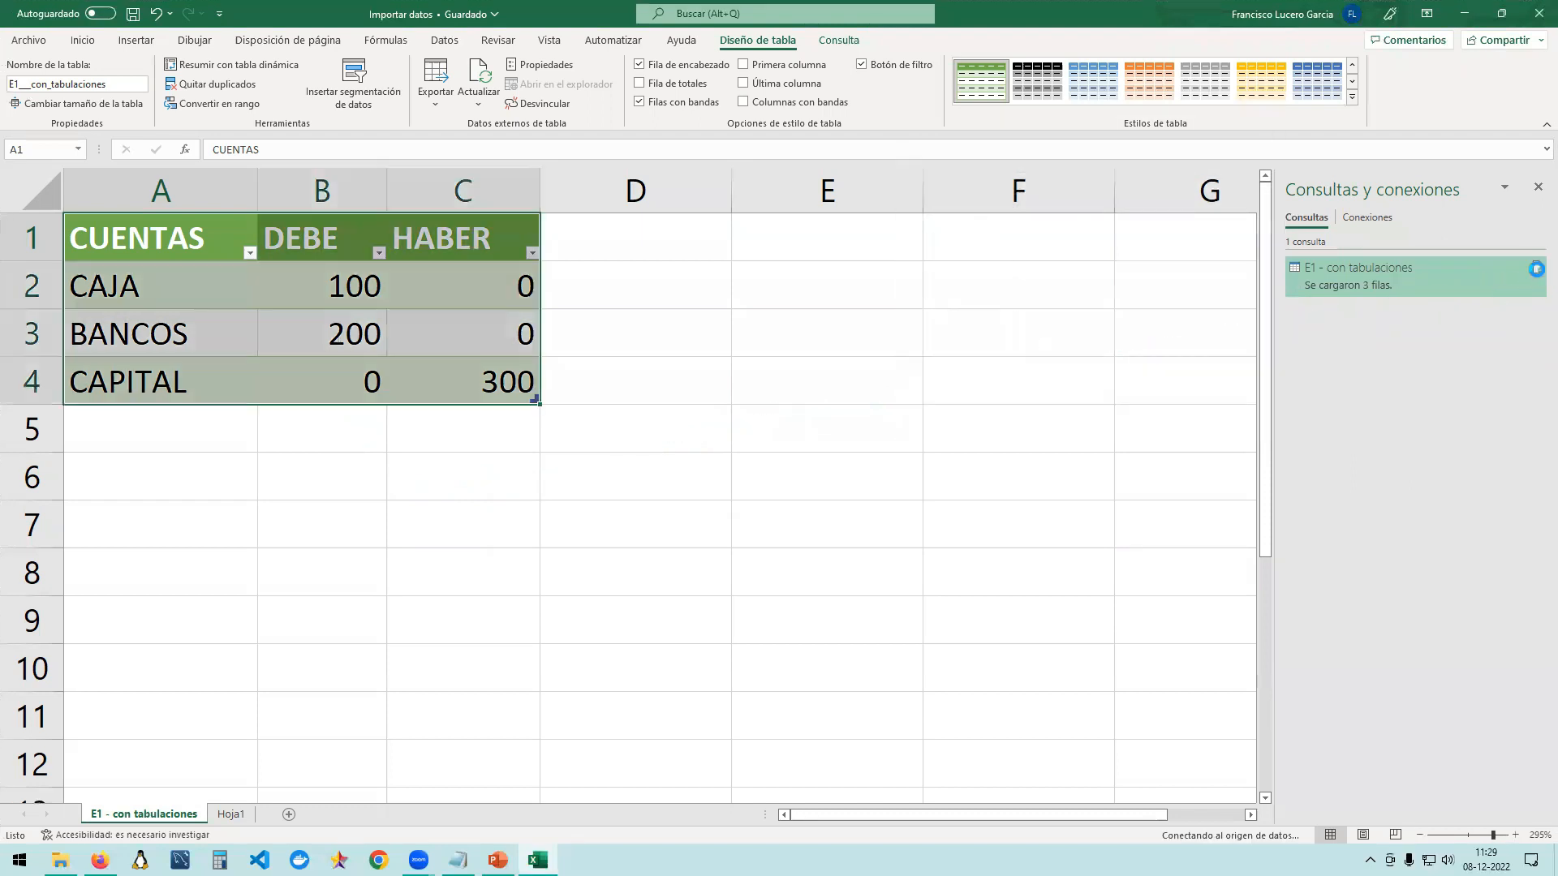
click(715, 369)
drag(503, 381, 186, 241)
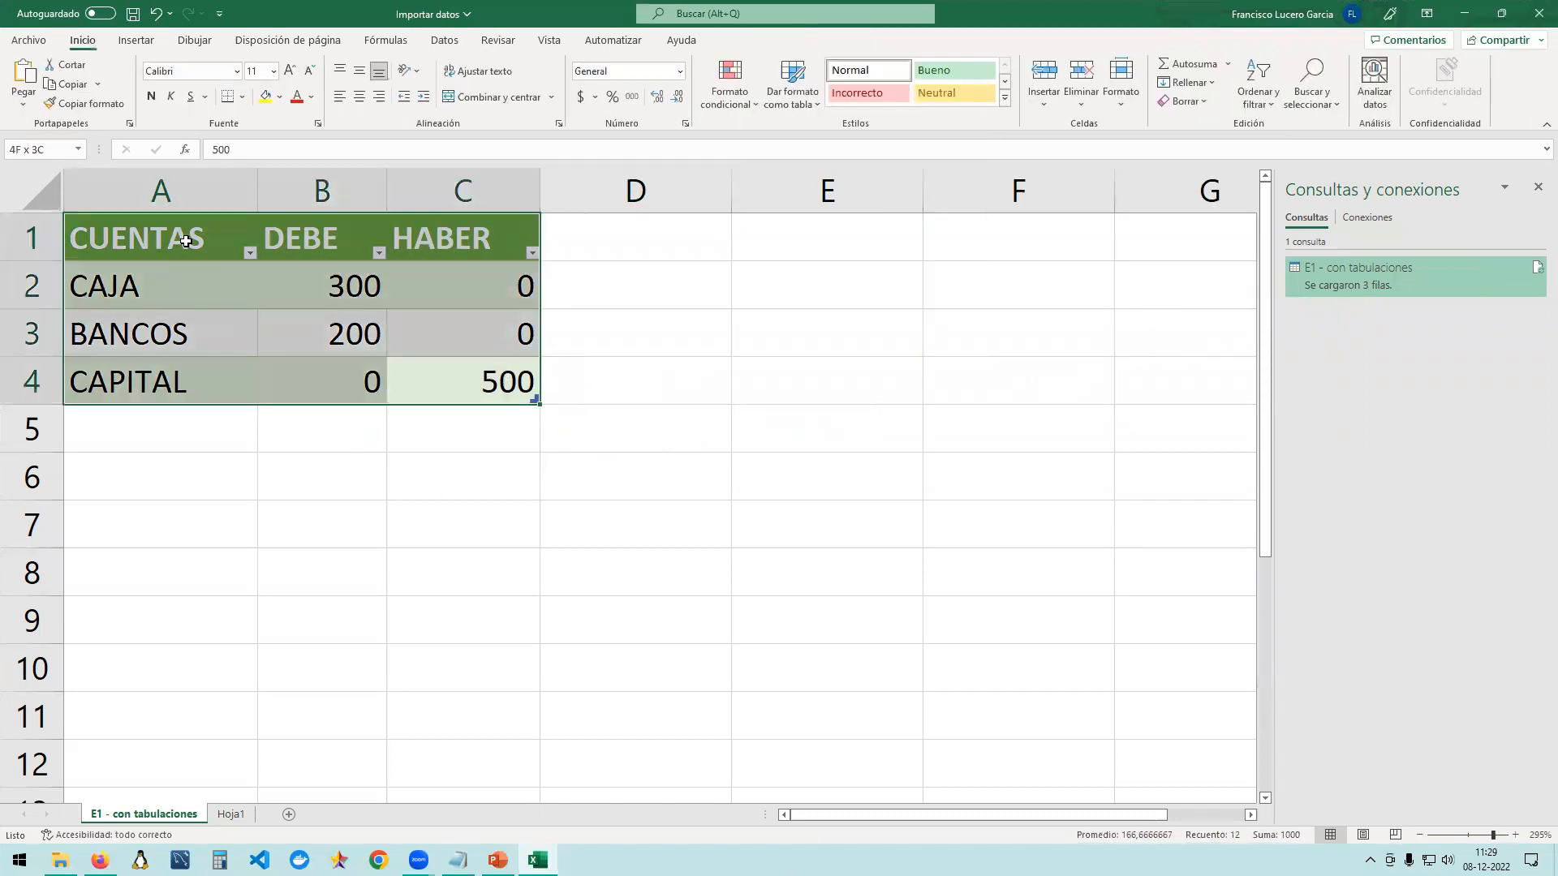
click(134, 18)
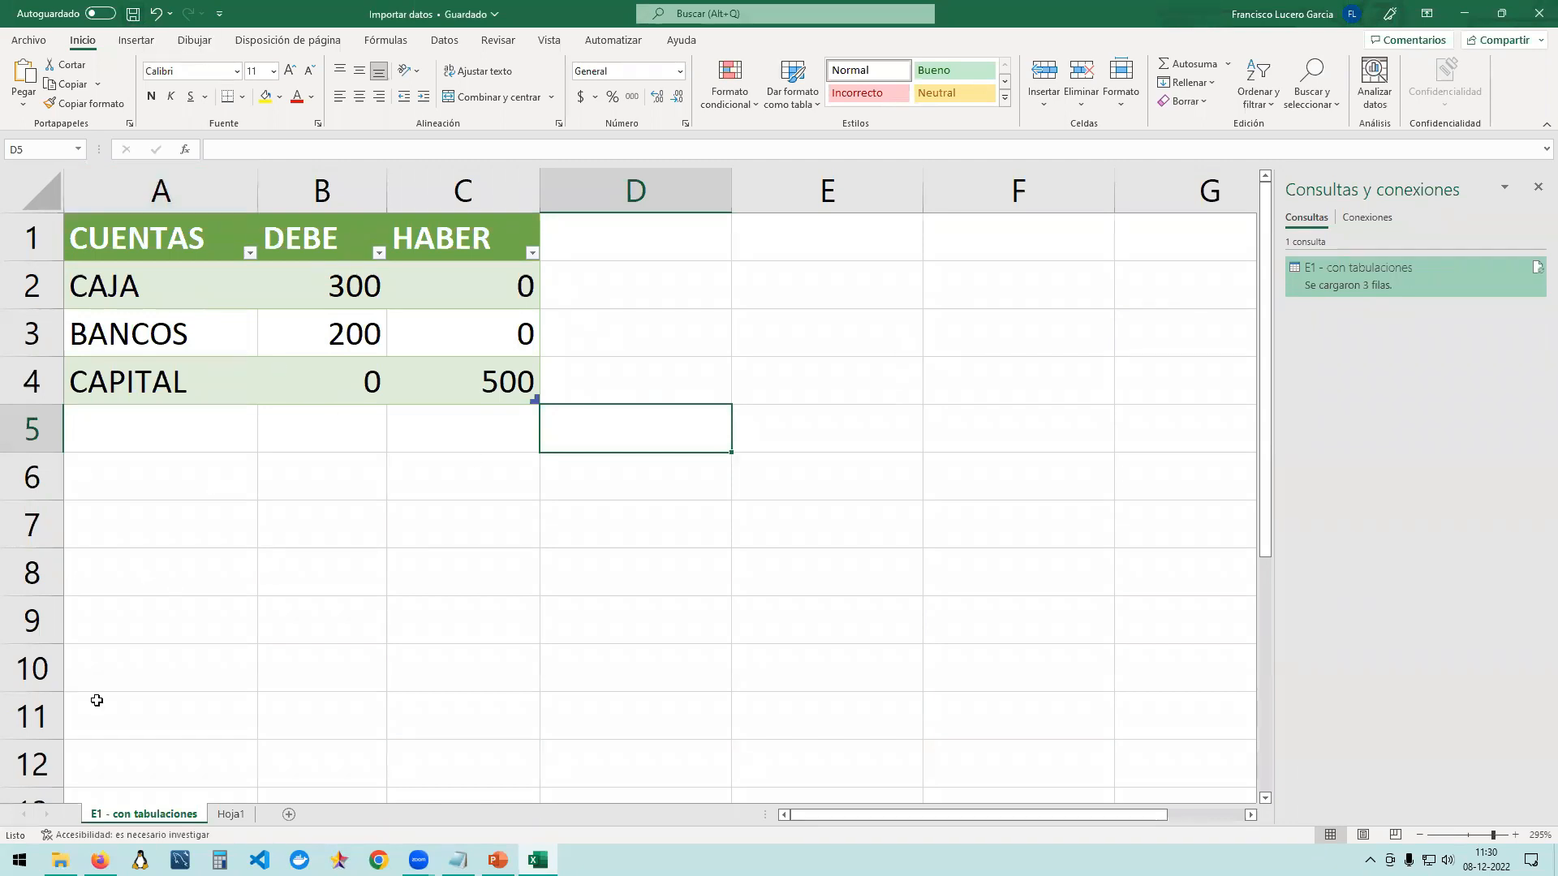
Delete the worksheet "E1 - con tabulaciones" from the workbook.
right_click(131, 821)
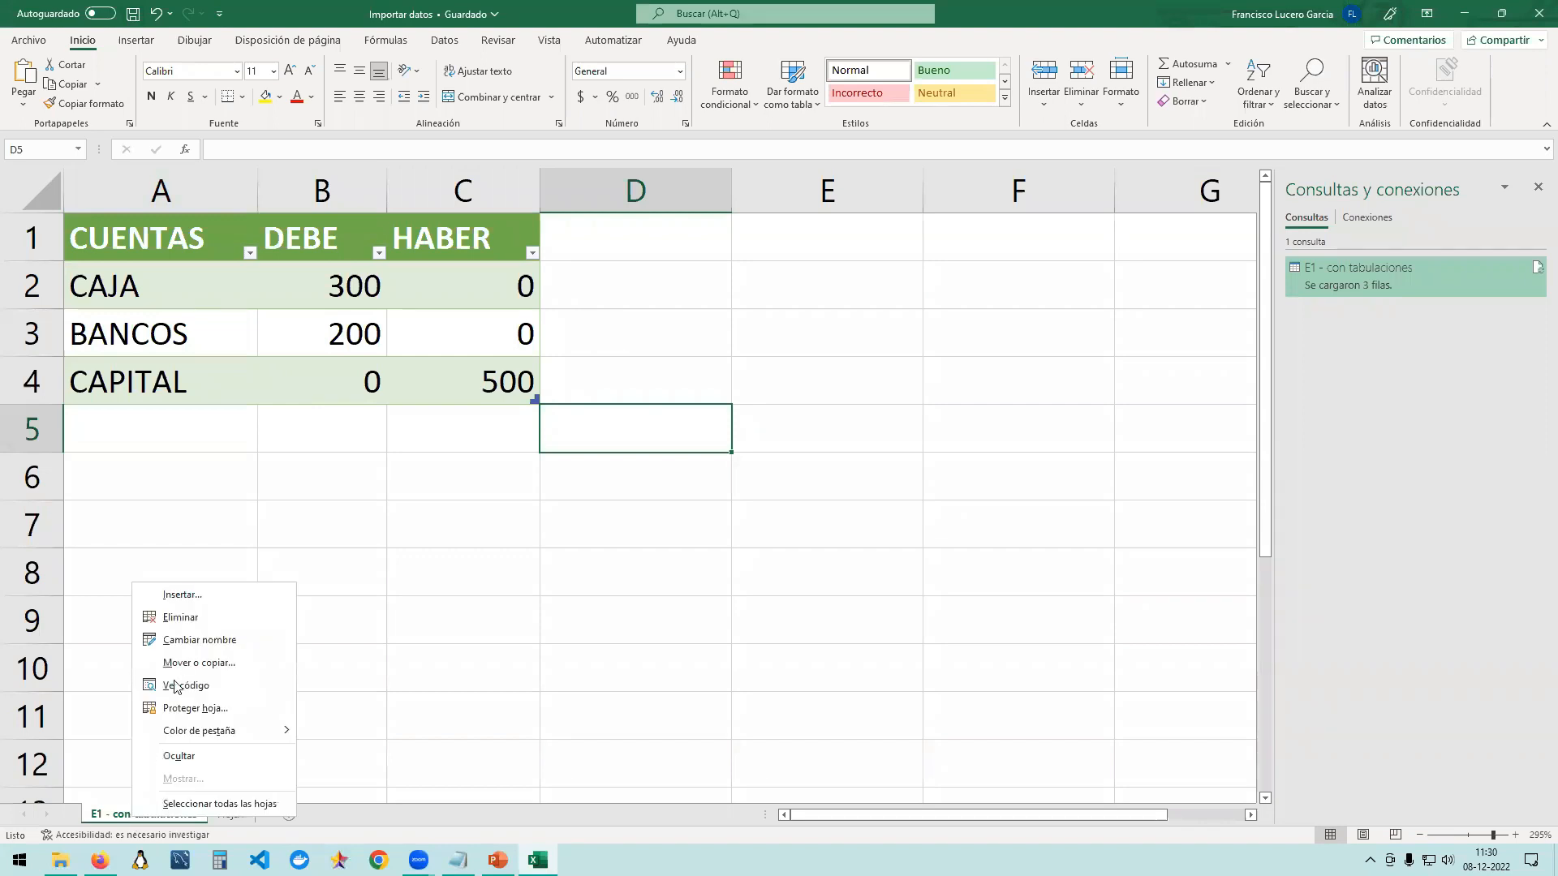
click(183, 618)
key(Return)
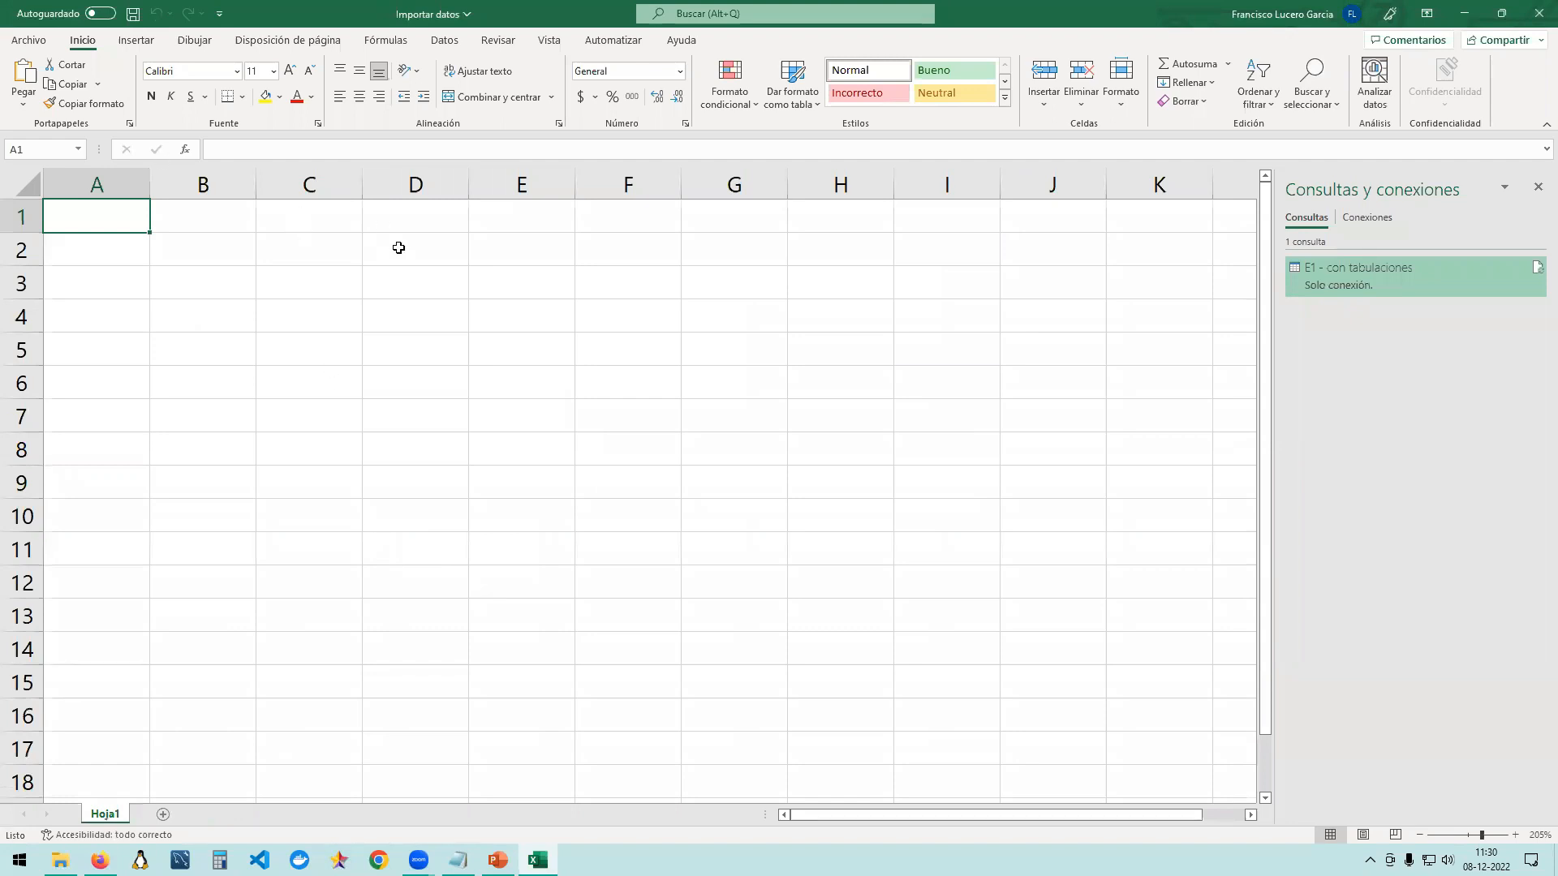
Start another text/CSV import, list all file types and open the file "E2 - con delimitación.csv" in the Navigator.
click(446, 42)
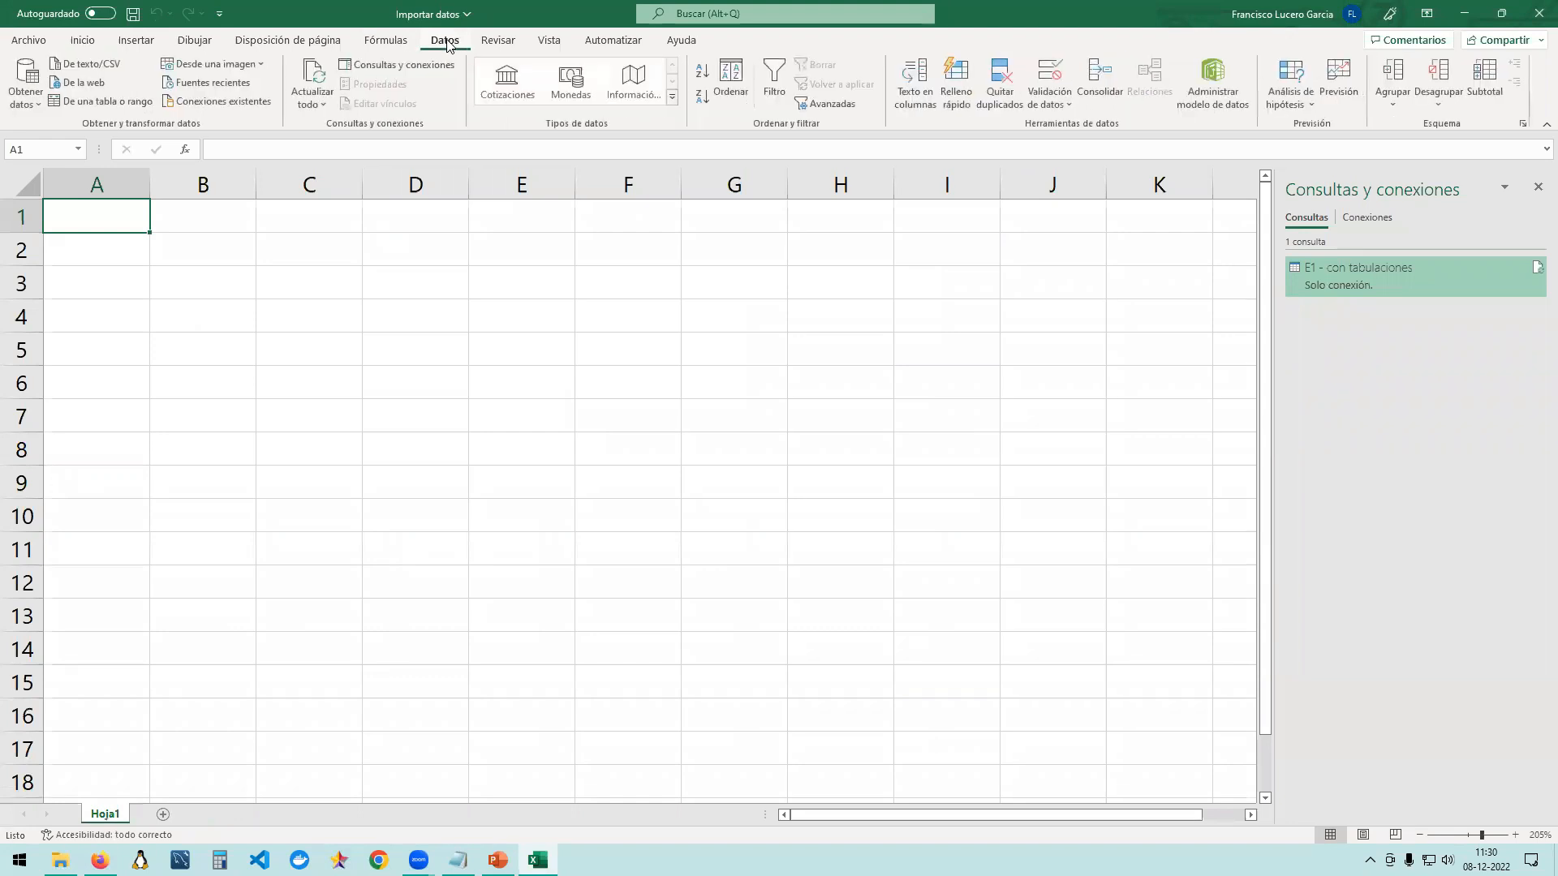
click(33, 104)
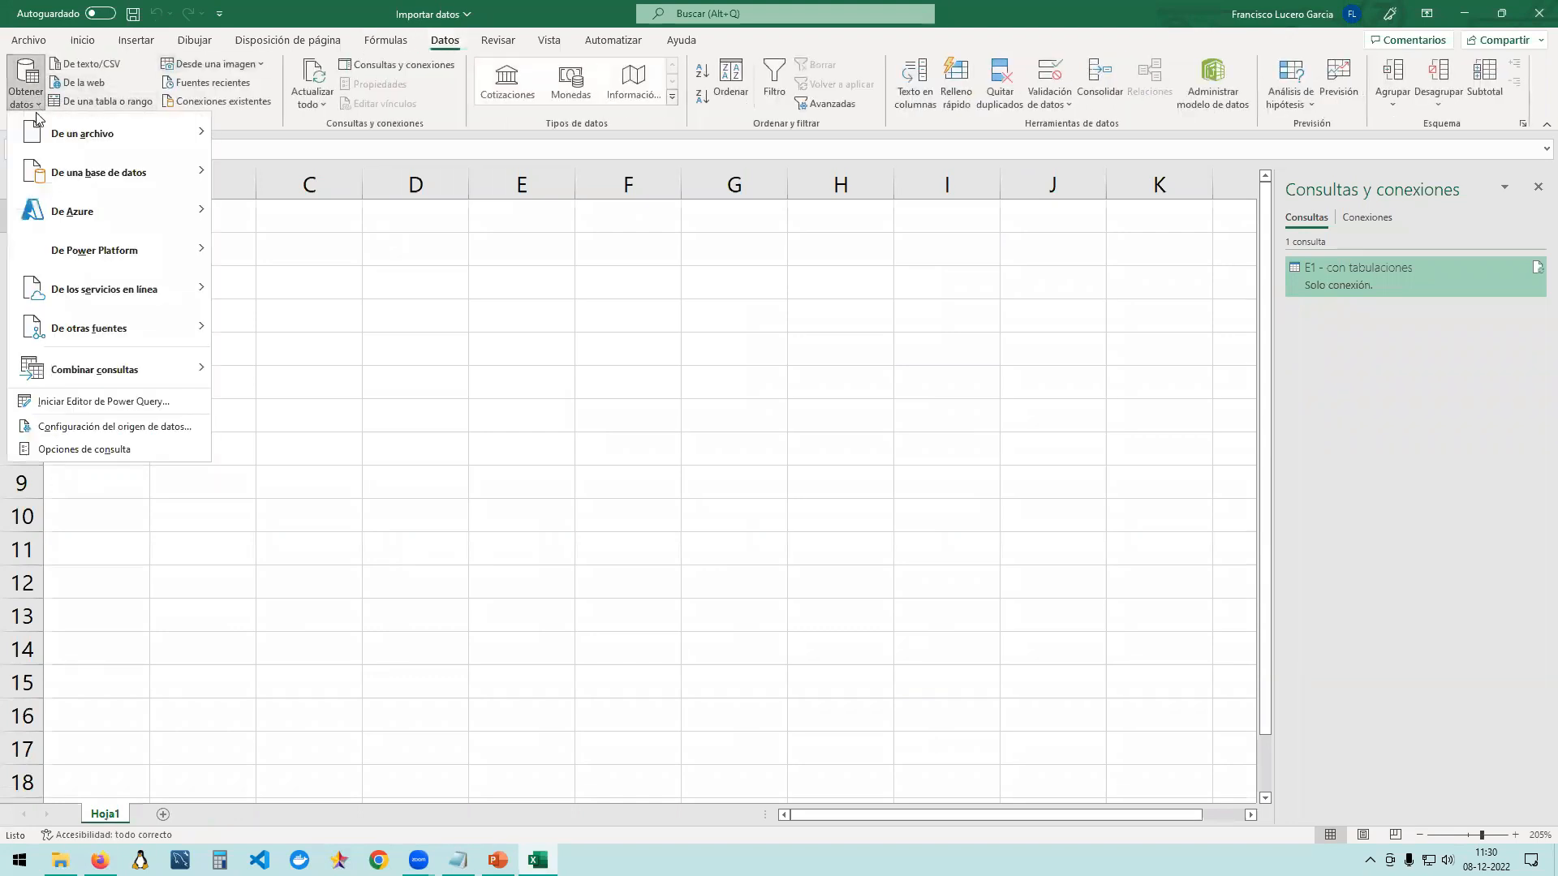
mouse_move(149, 132)
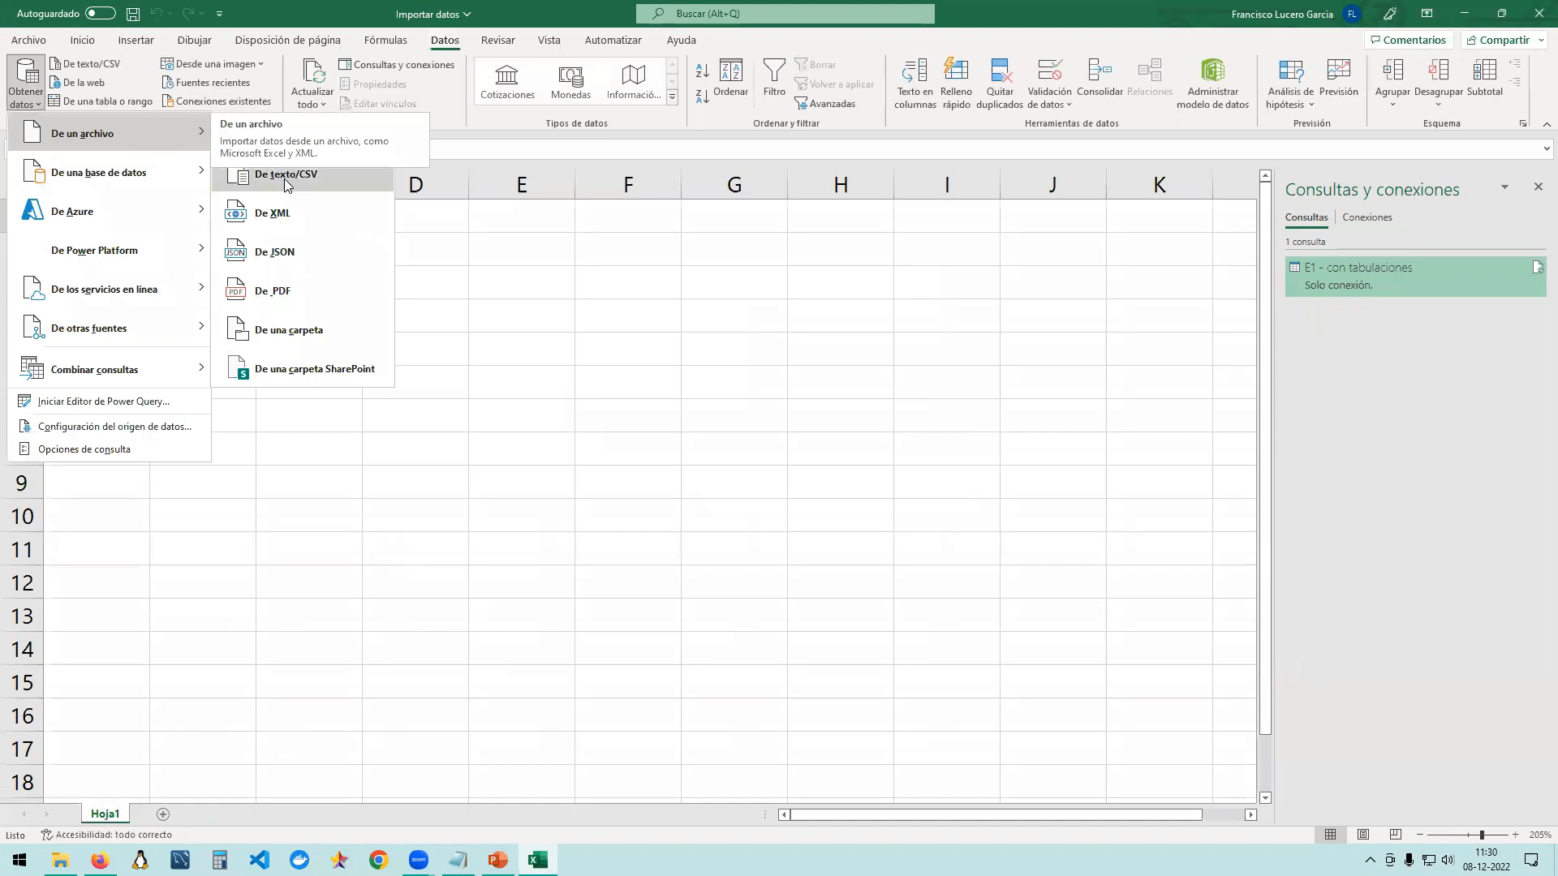
click(326, 175)
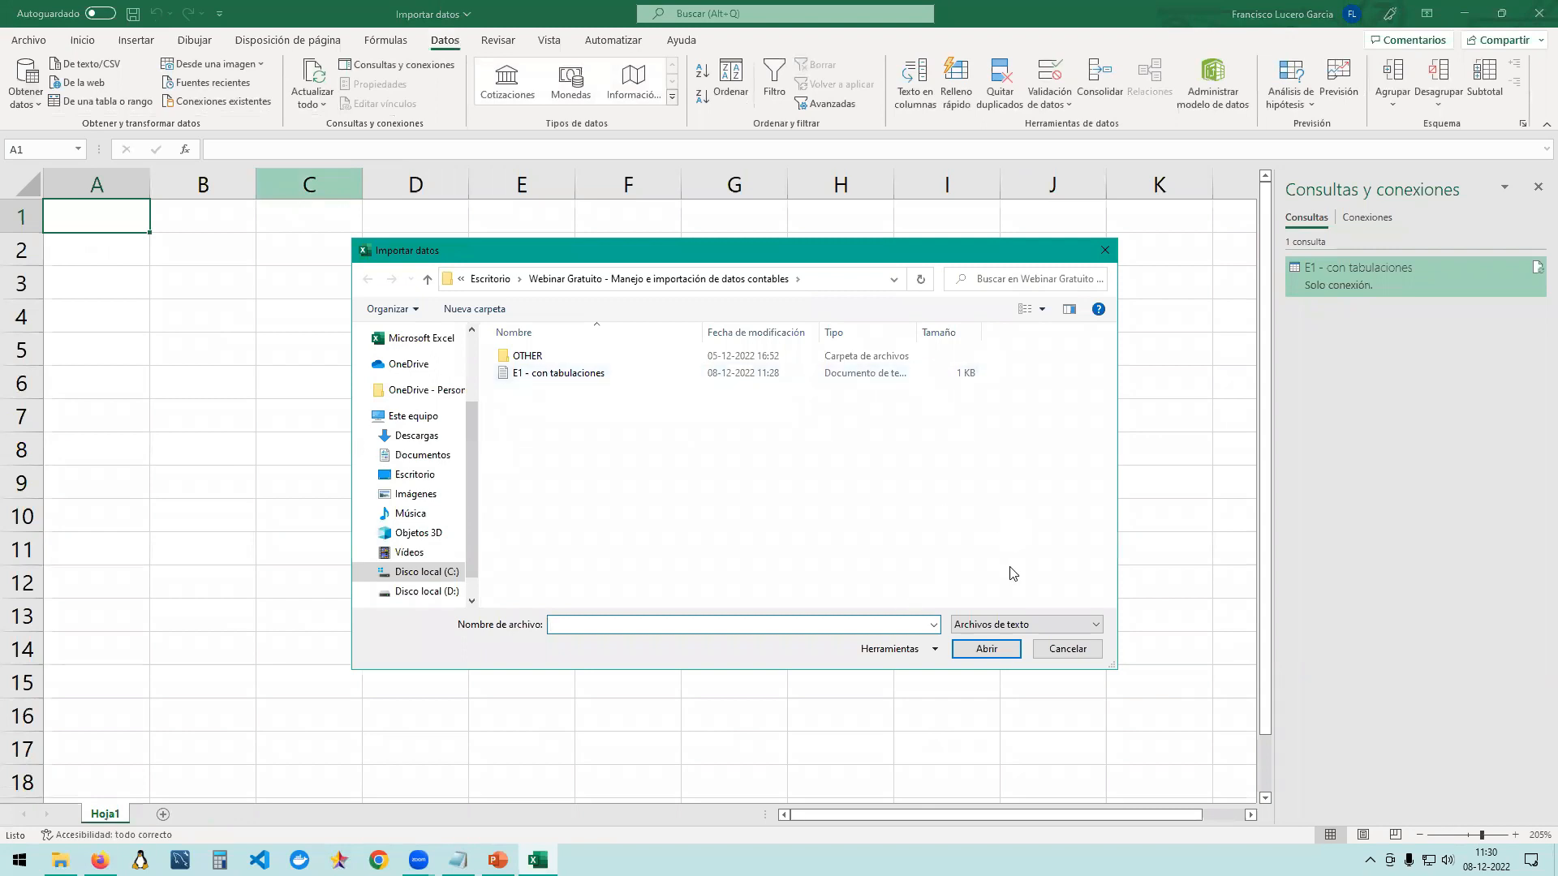
click(1006, 630)
click(990, 647)
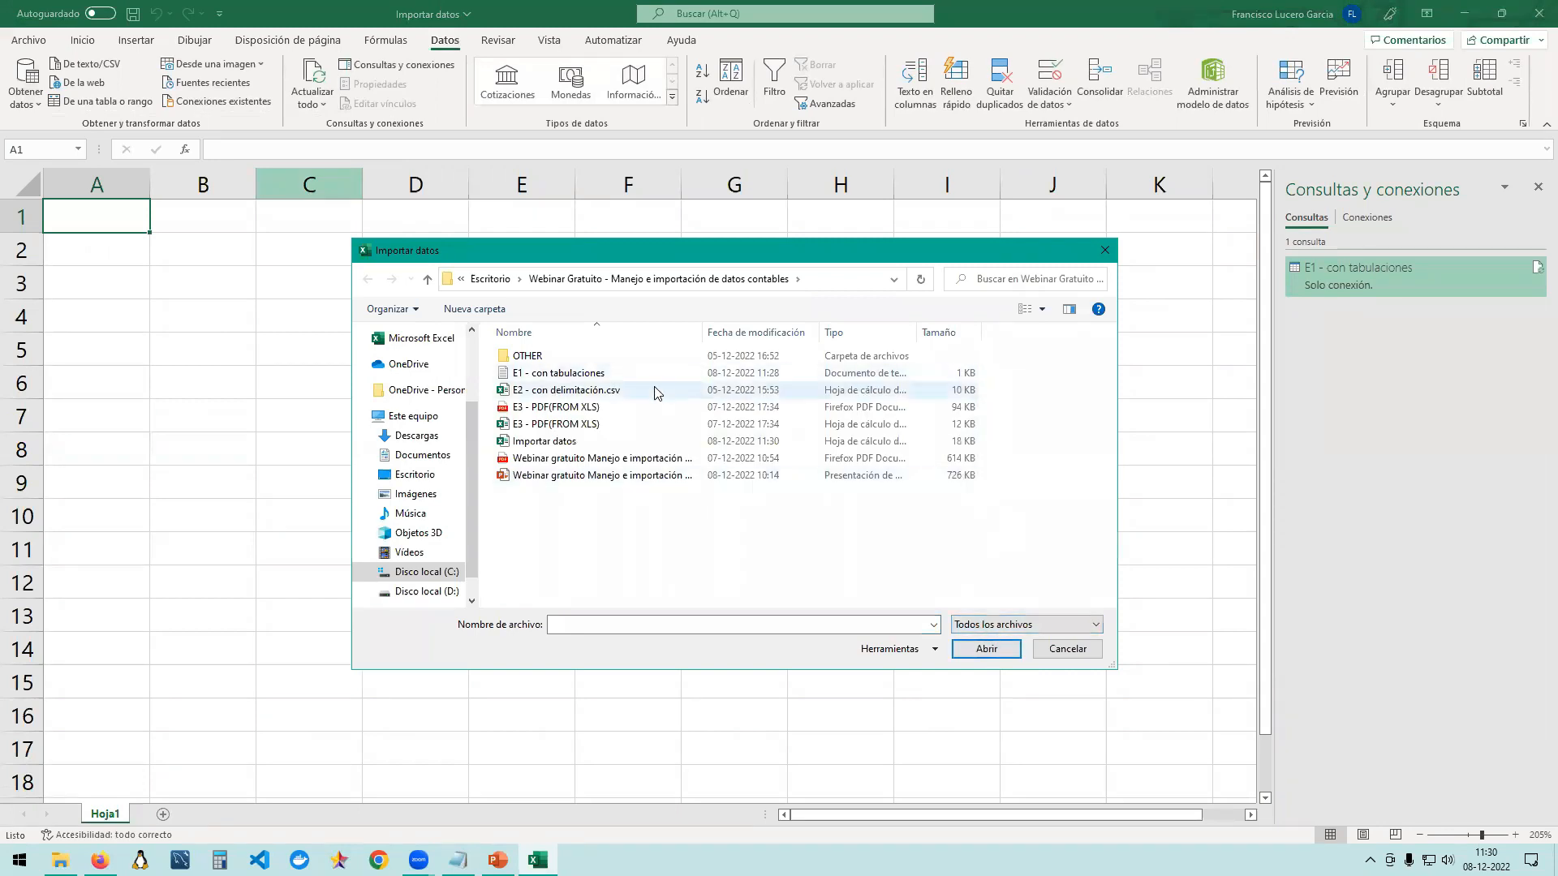
click(519, 396)
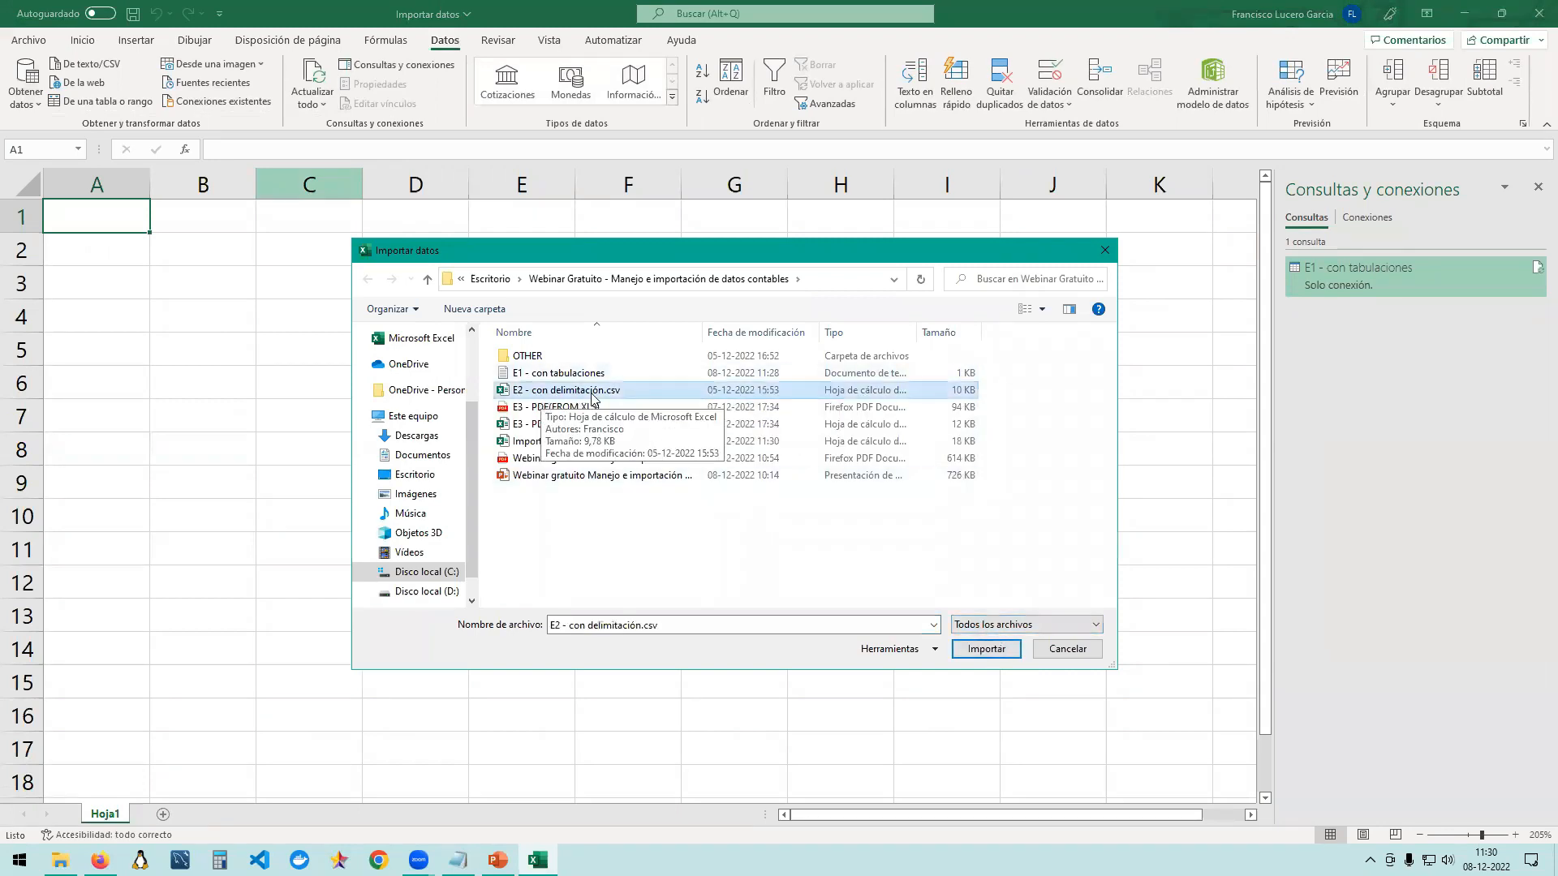
click(974, 653)
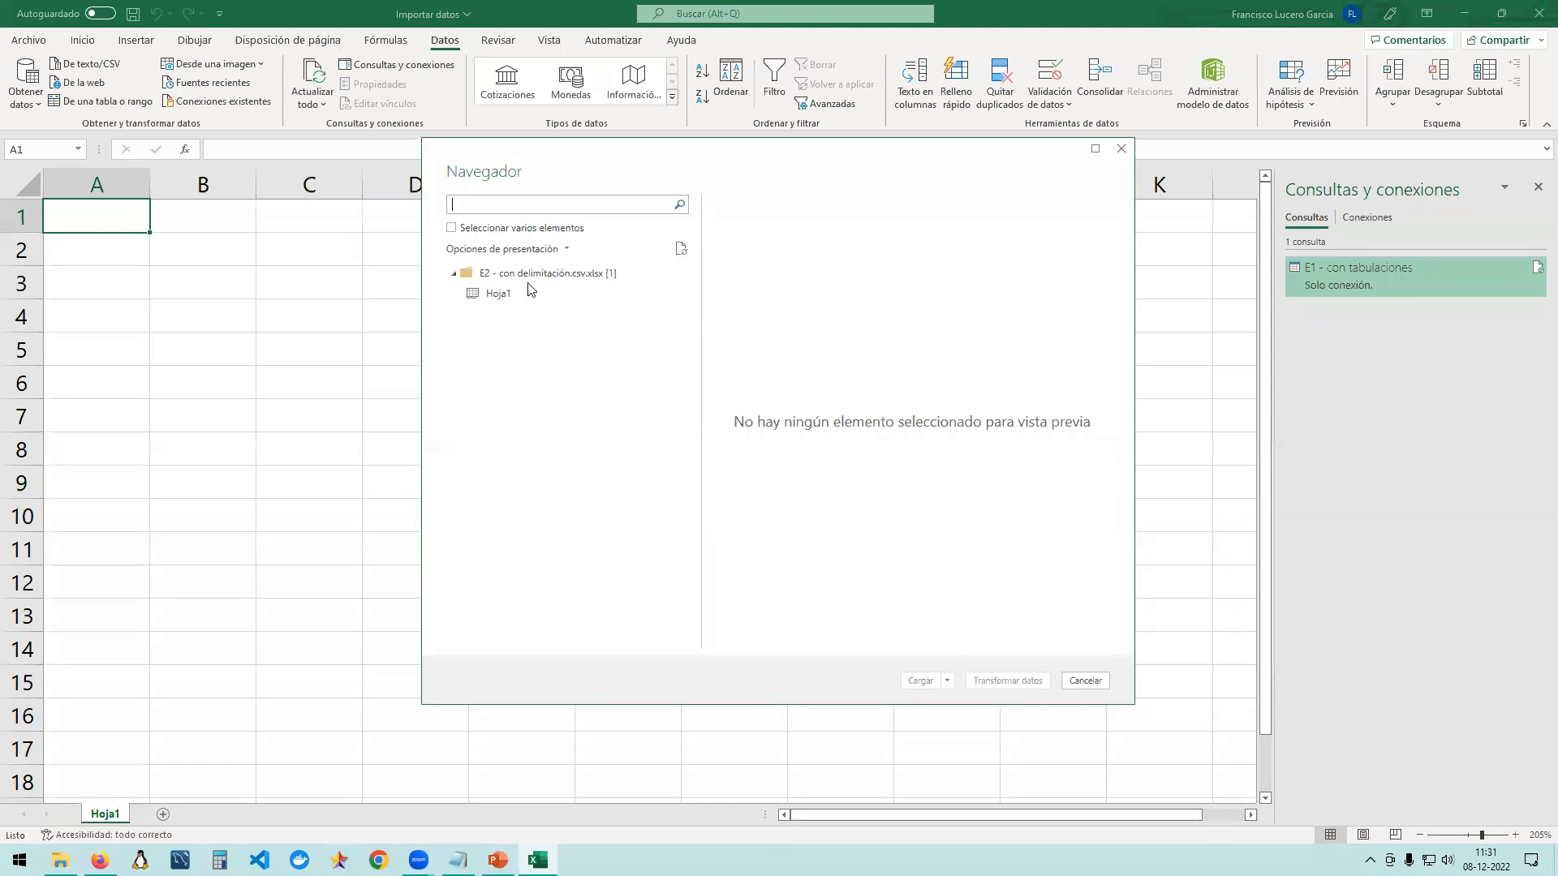
Capture the full screen, draw arrows pointing to the workbook node, Hoja1 and the preview area of the Navigator, and dismiss the capture.
key(Print)
drag(0, 1, 1557, 875)
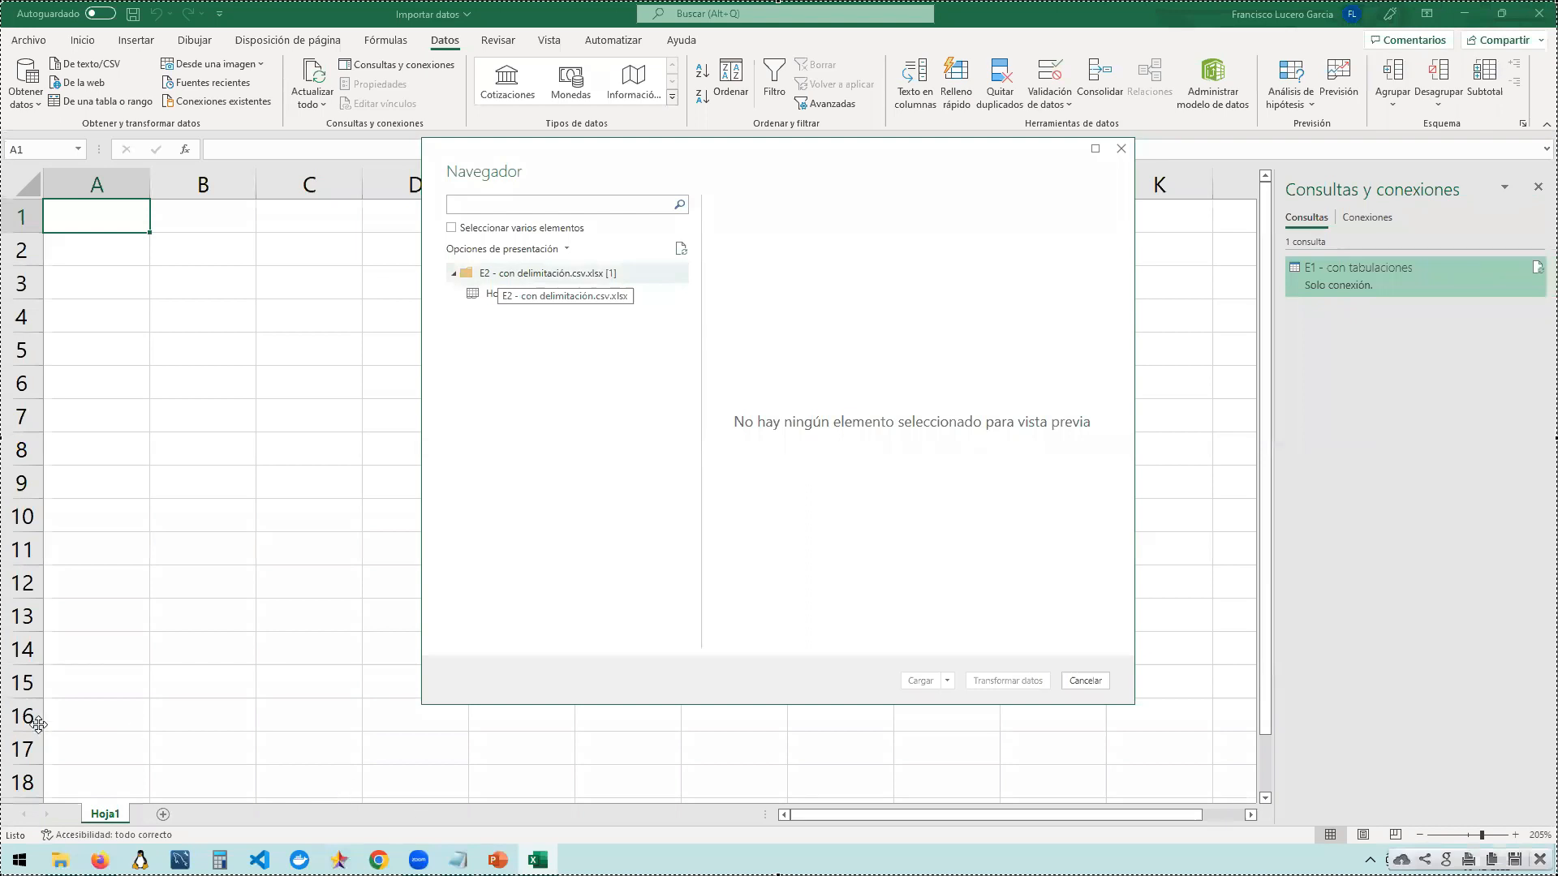
drag(361, 326, 453, 282)
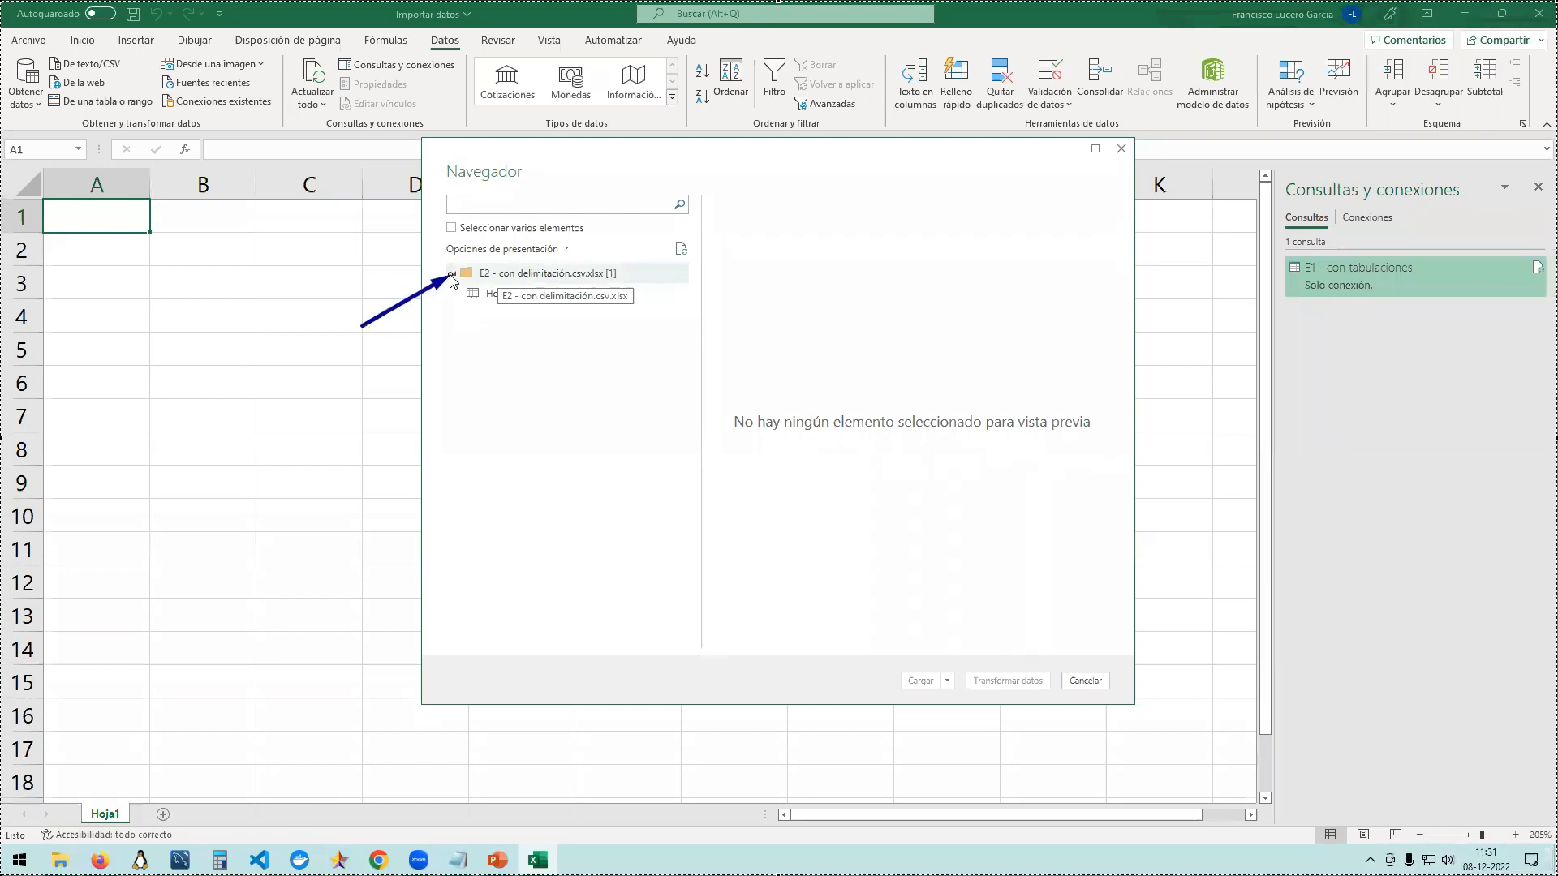
drag(403, 341, 482, 300)
mouse_move(589, 328)
mouse_down()
mouse_move(718, 391)
mouse_move(729, 422)
mouse_up()
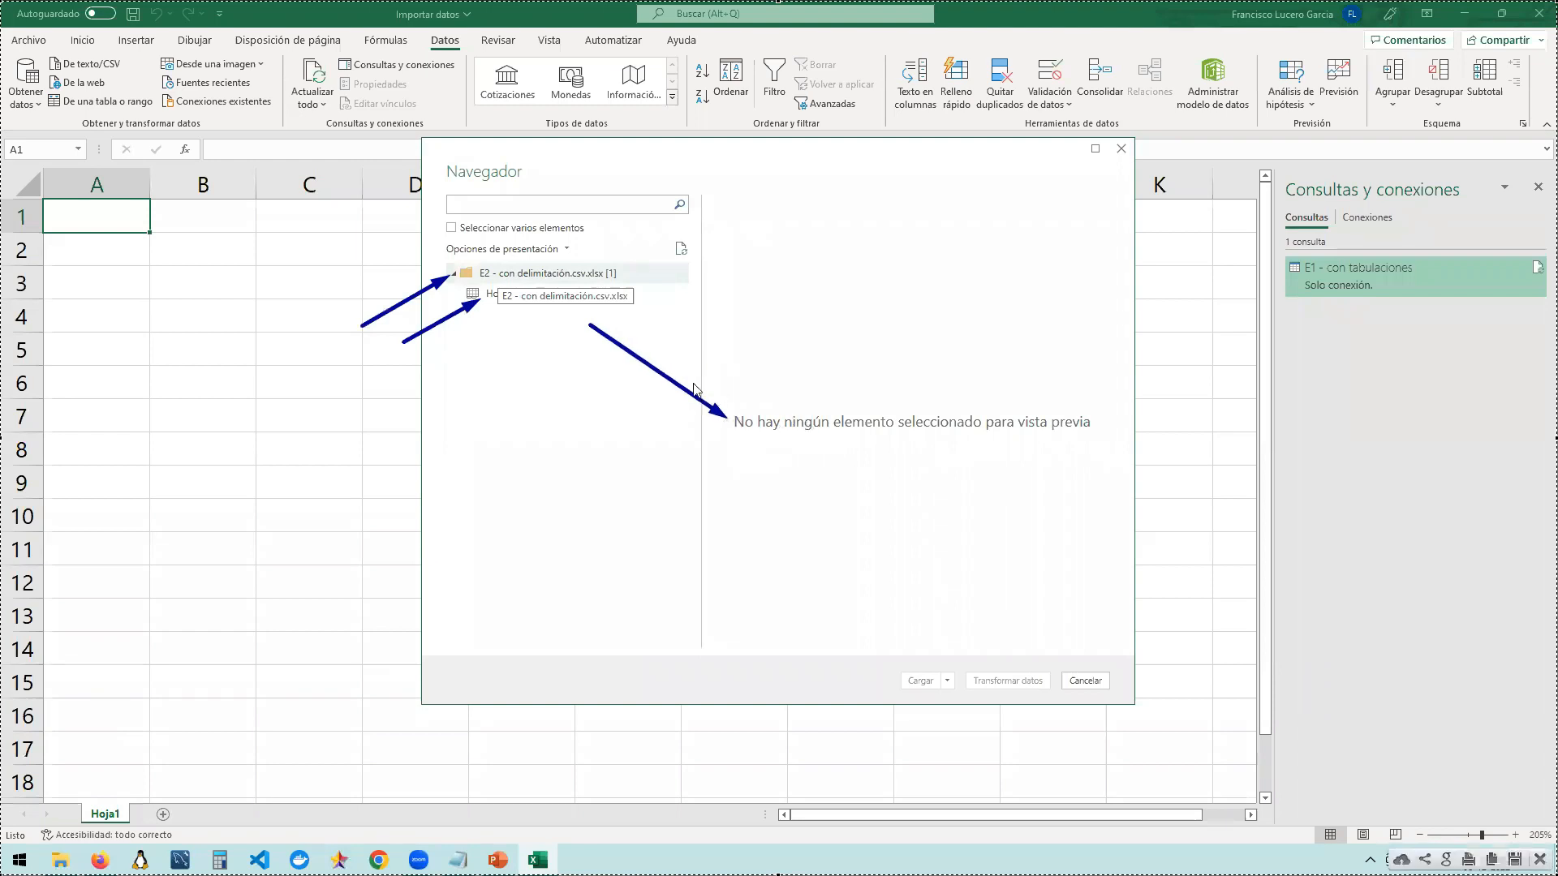
key(Escape)
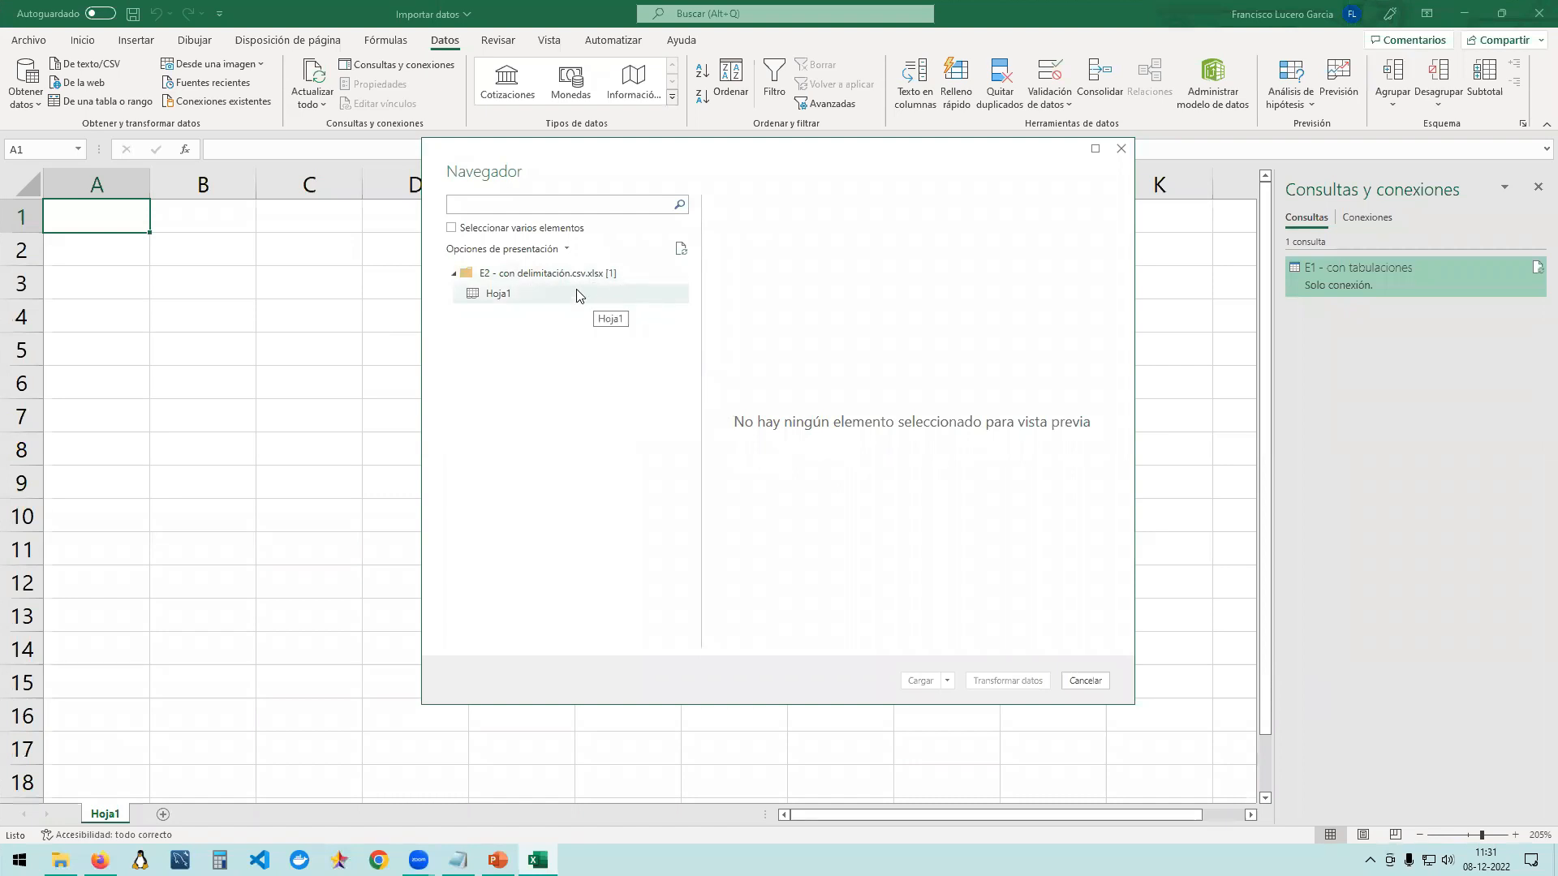
Preview Hoja1 of "E2 - con delimitación.csv.xlsx" and load it as a table on a new worksheet.
click(579, 296)
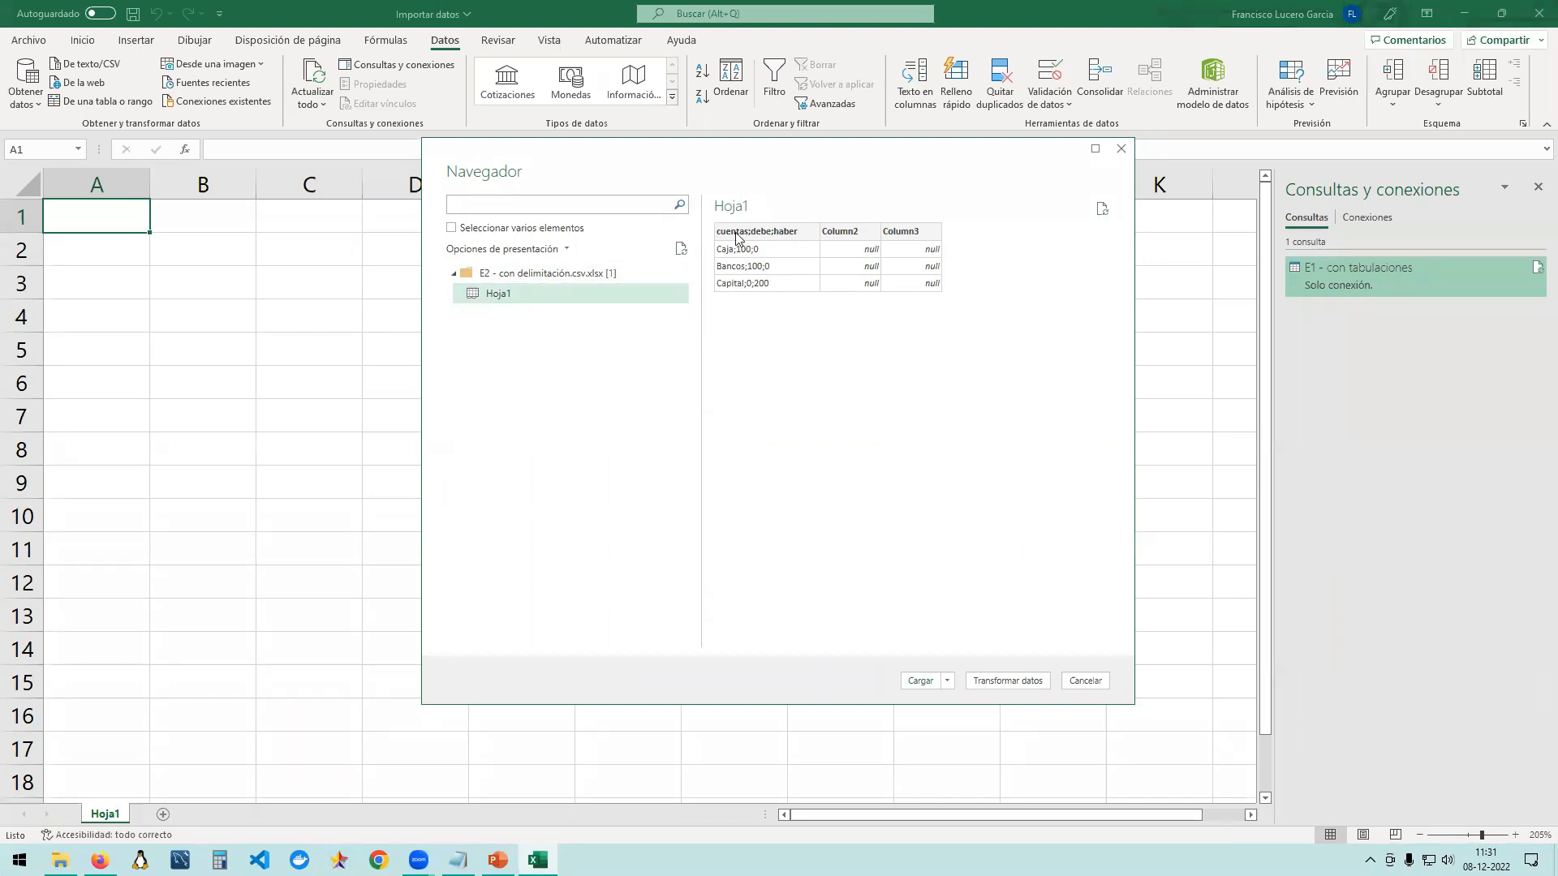
click(920, 681)
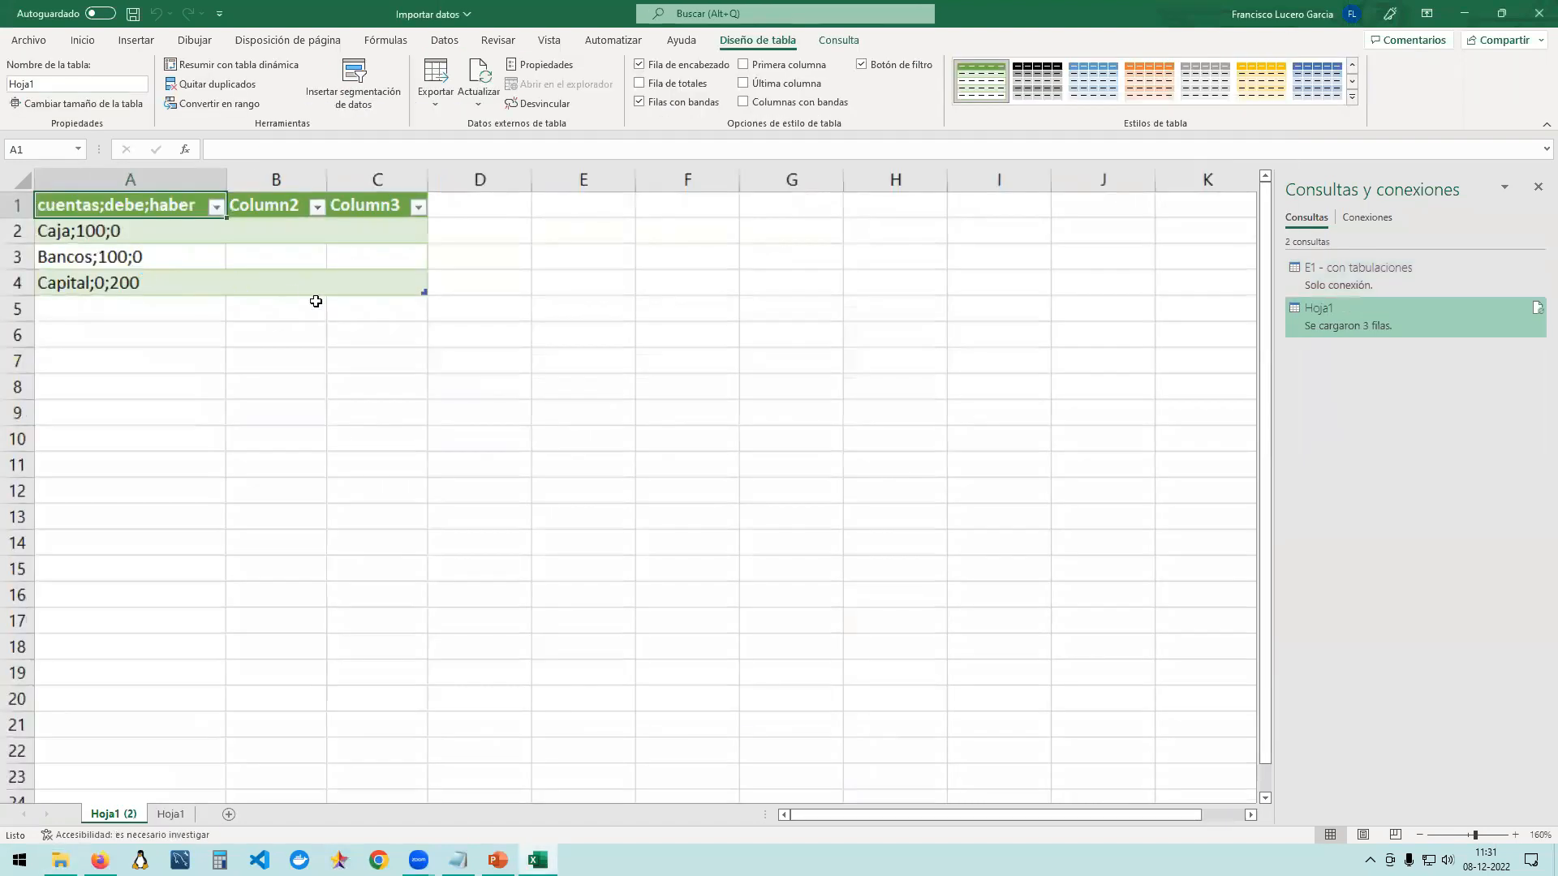
scroll(324, 313, up, 16)
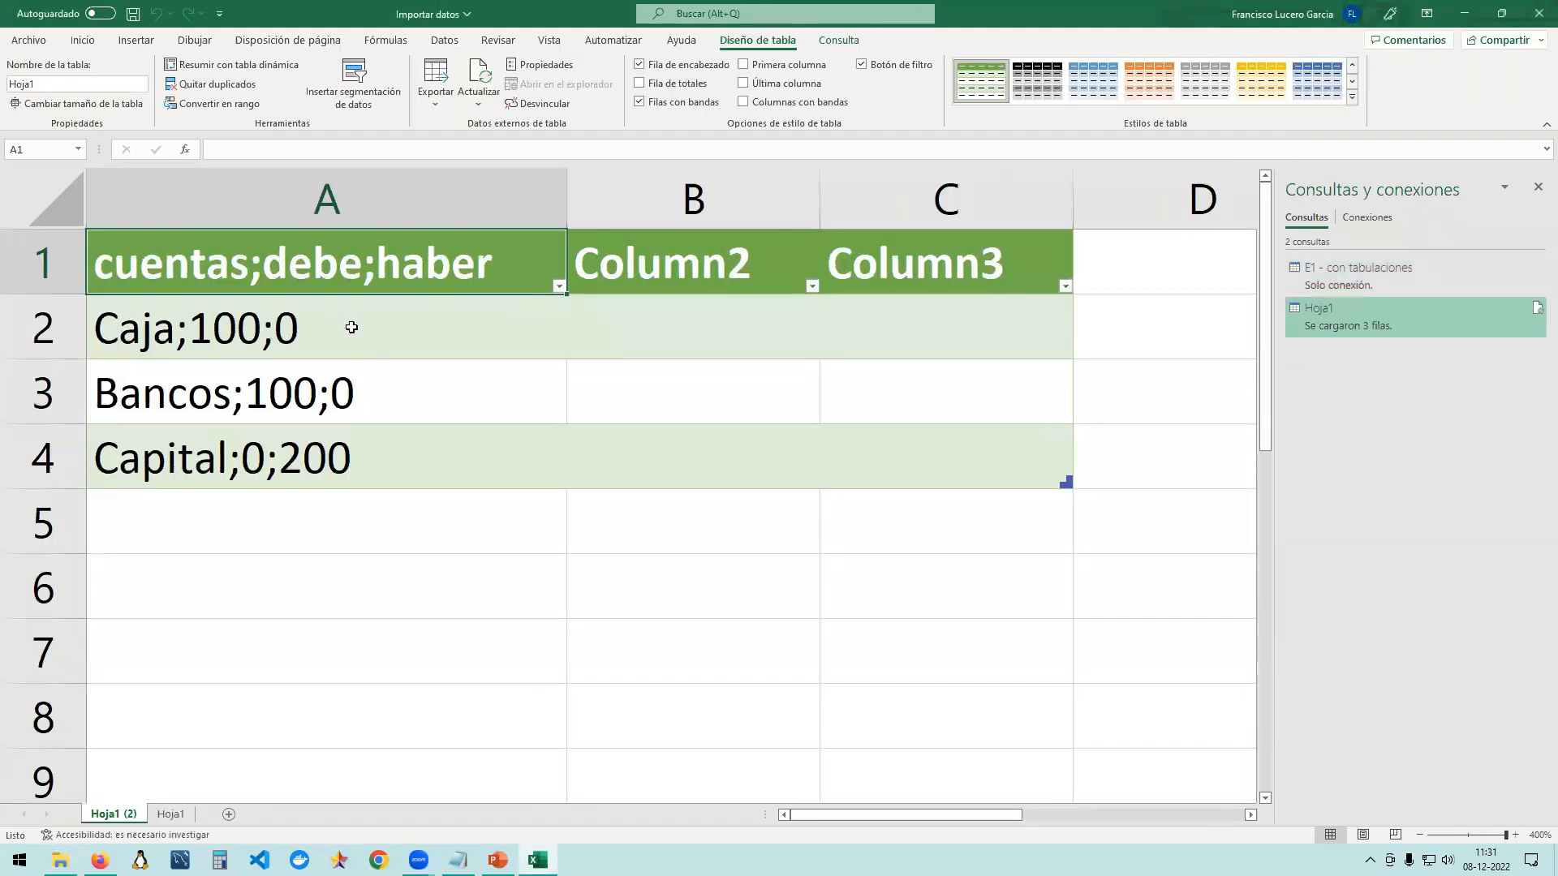
Select the semicolon-separated text in A1:A4 and start Text to Columns on it with the Delimitados data type.
drag(333, 328, 360, 439)
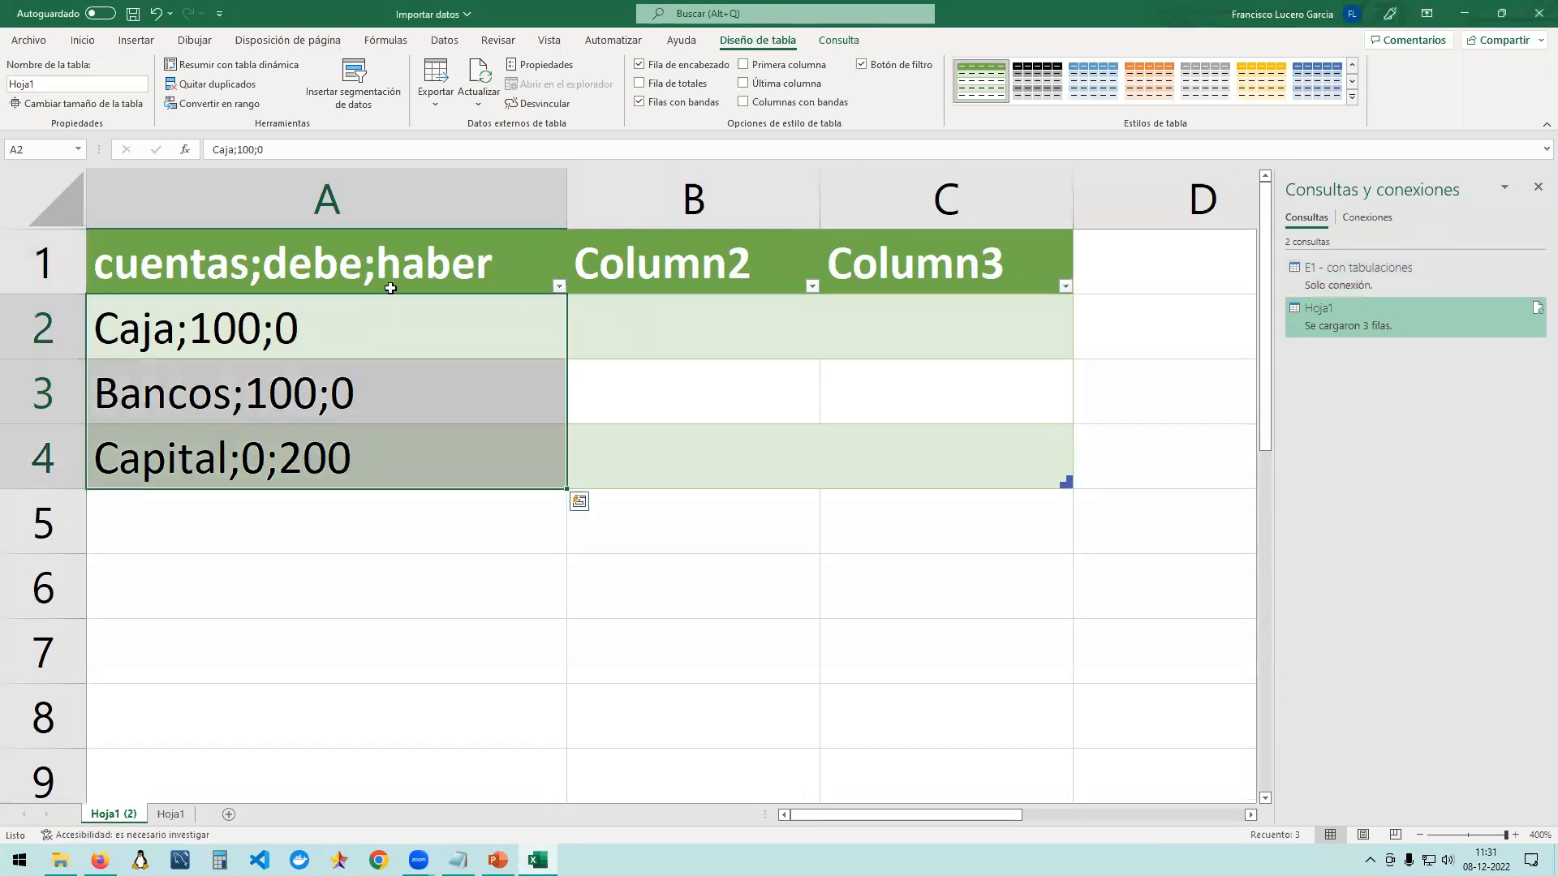
drag(370, 272, 417, 452)
click(414, 558)
drag(409, 459, 408, 276)
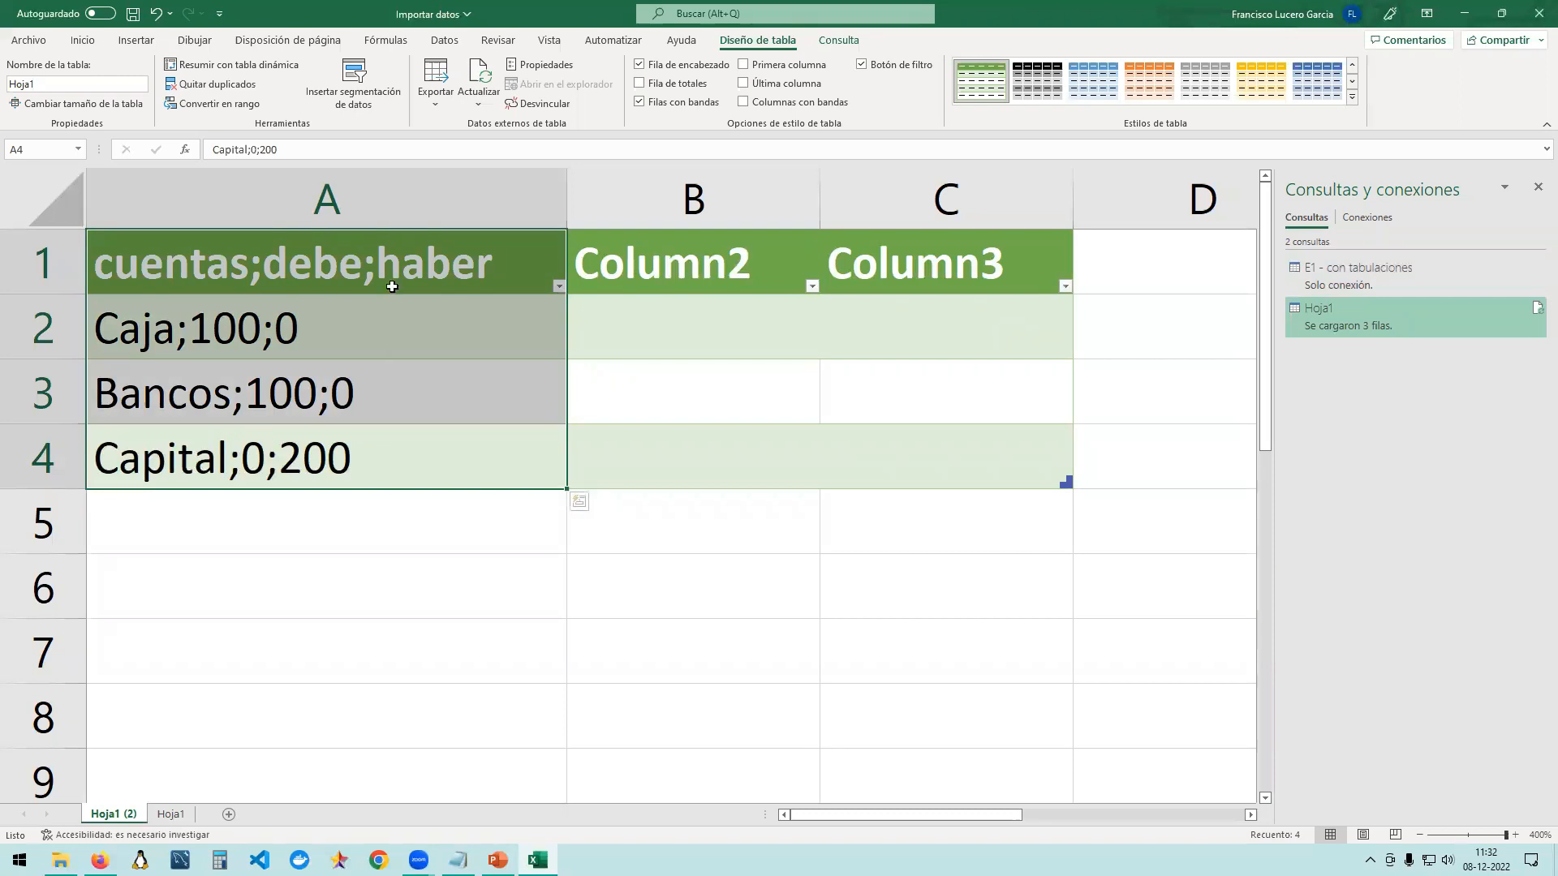
drag(396, 257, 386, 467)
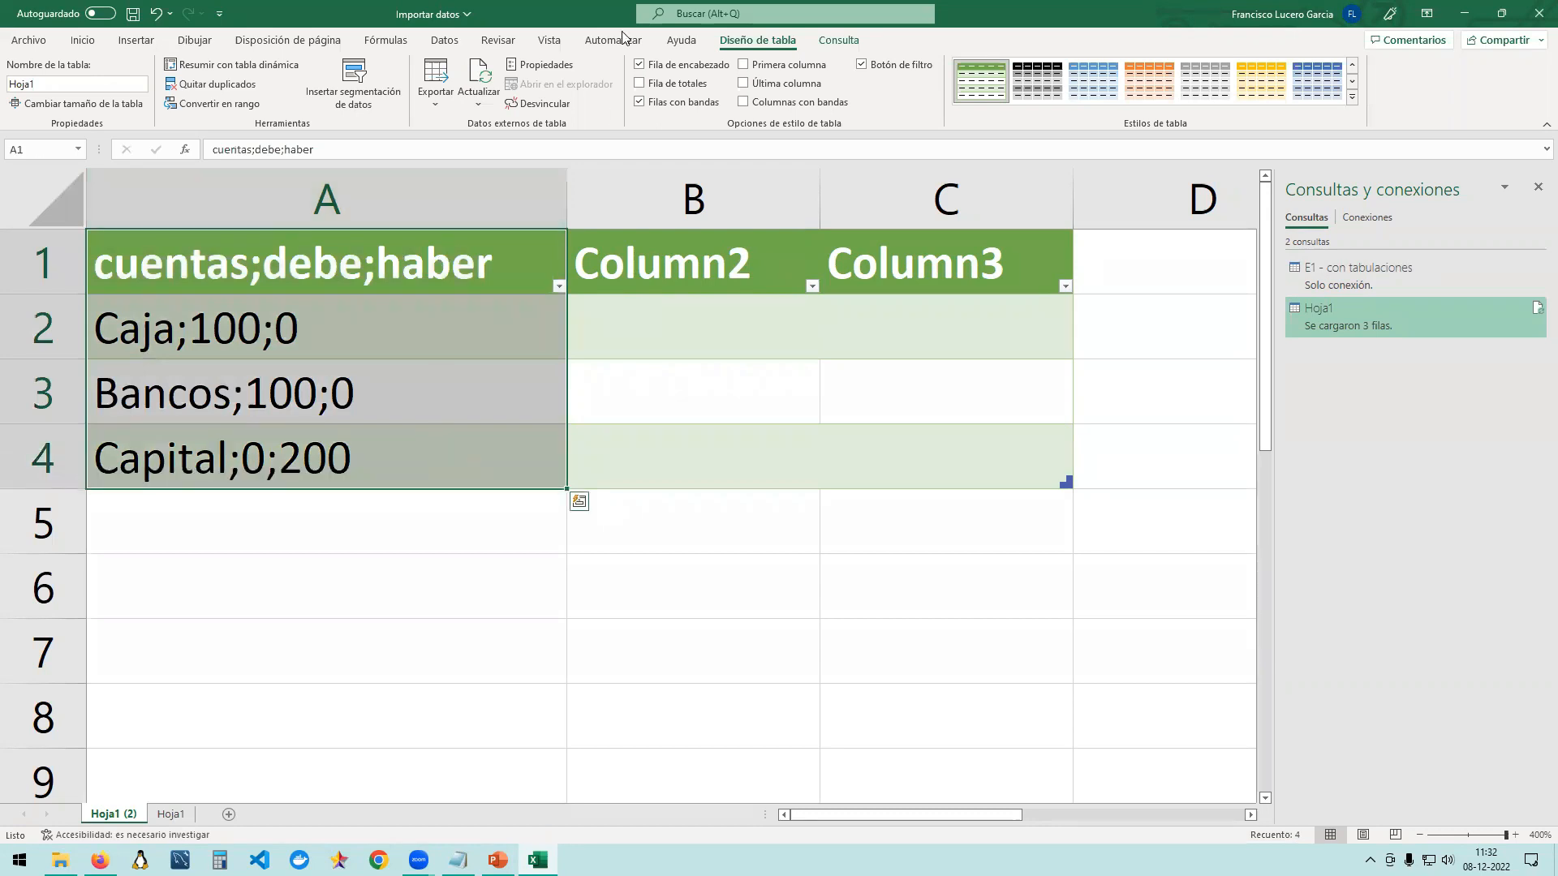
click(445, 40)
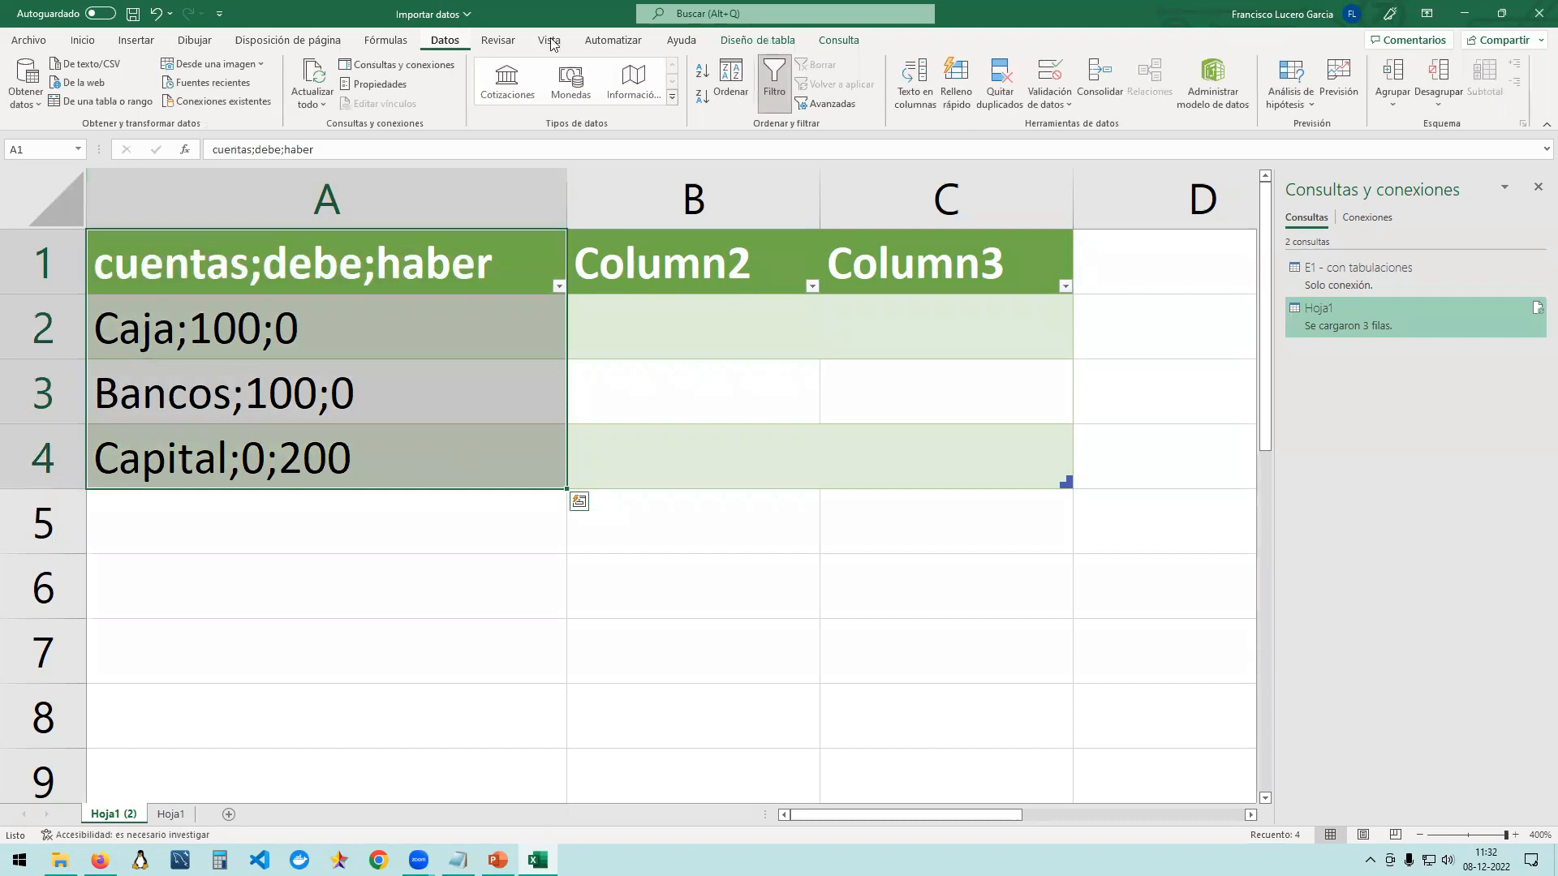
click(915, 98)
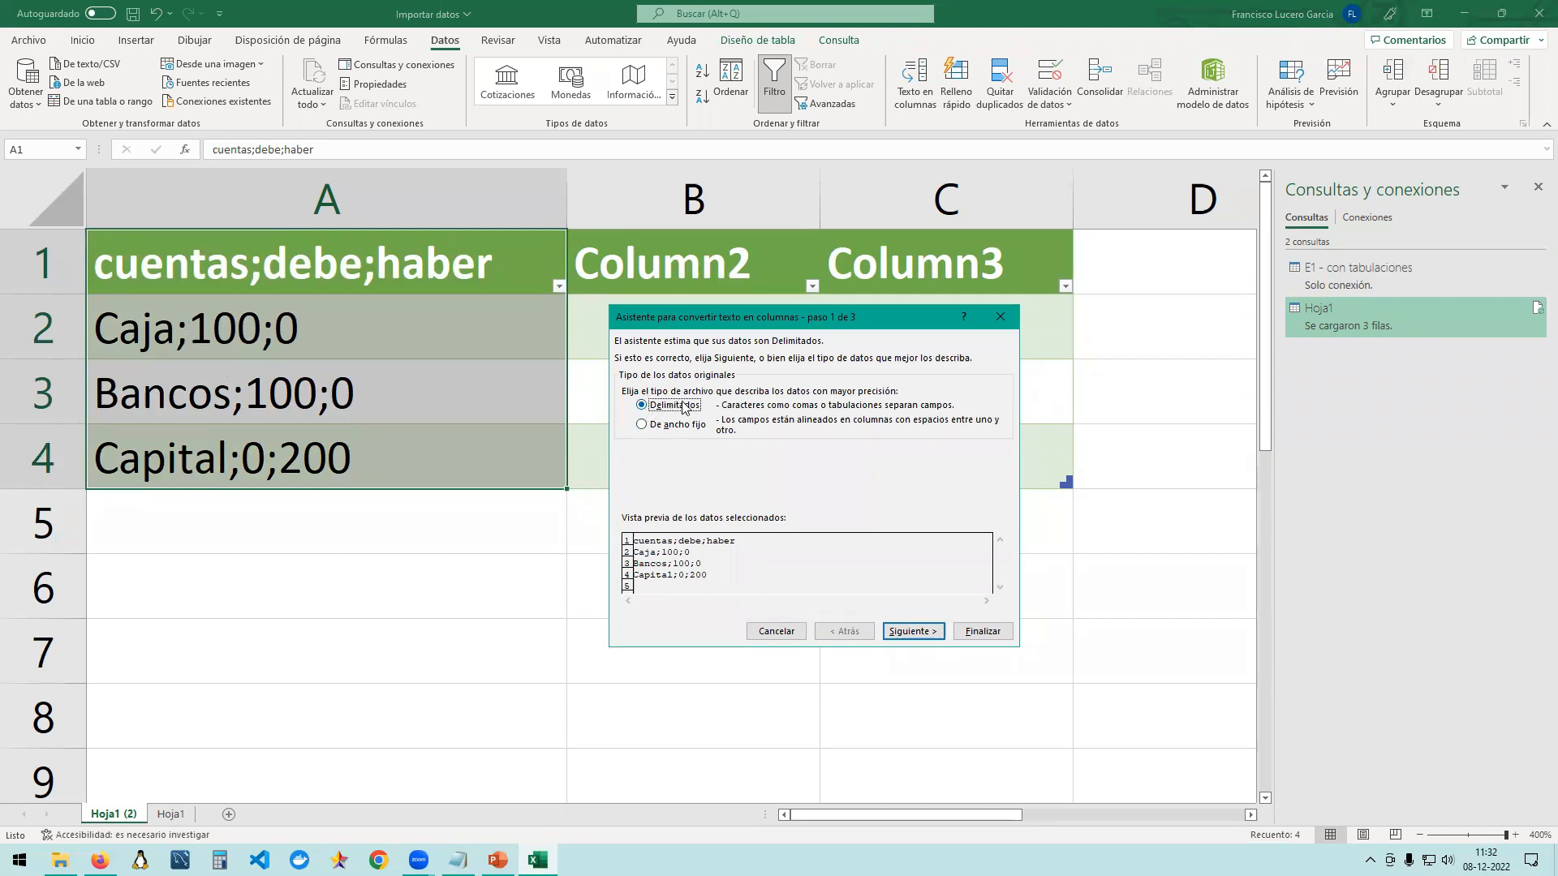
click(906, 631)
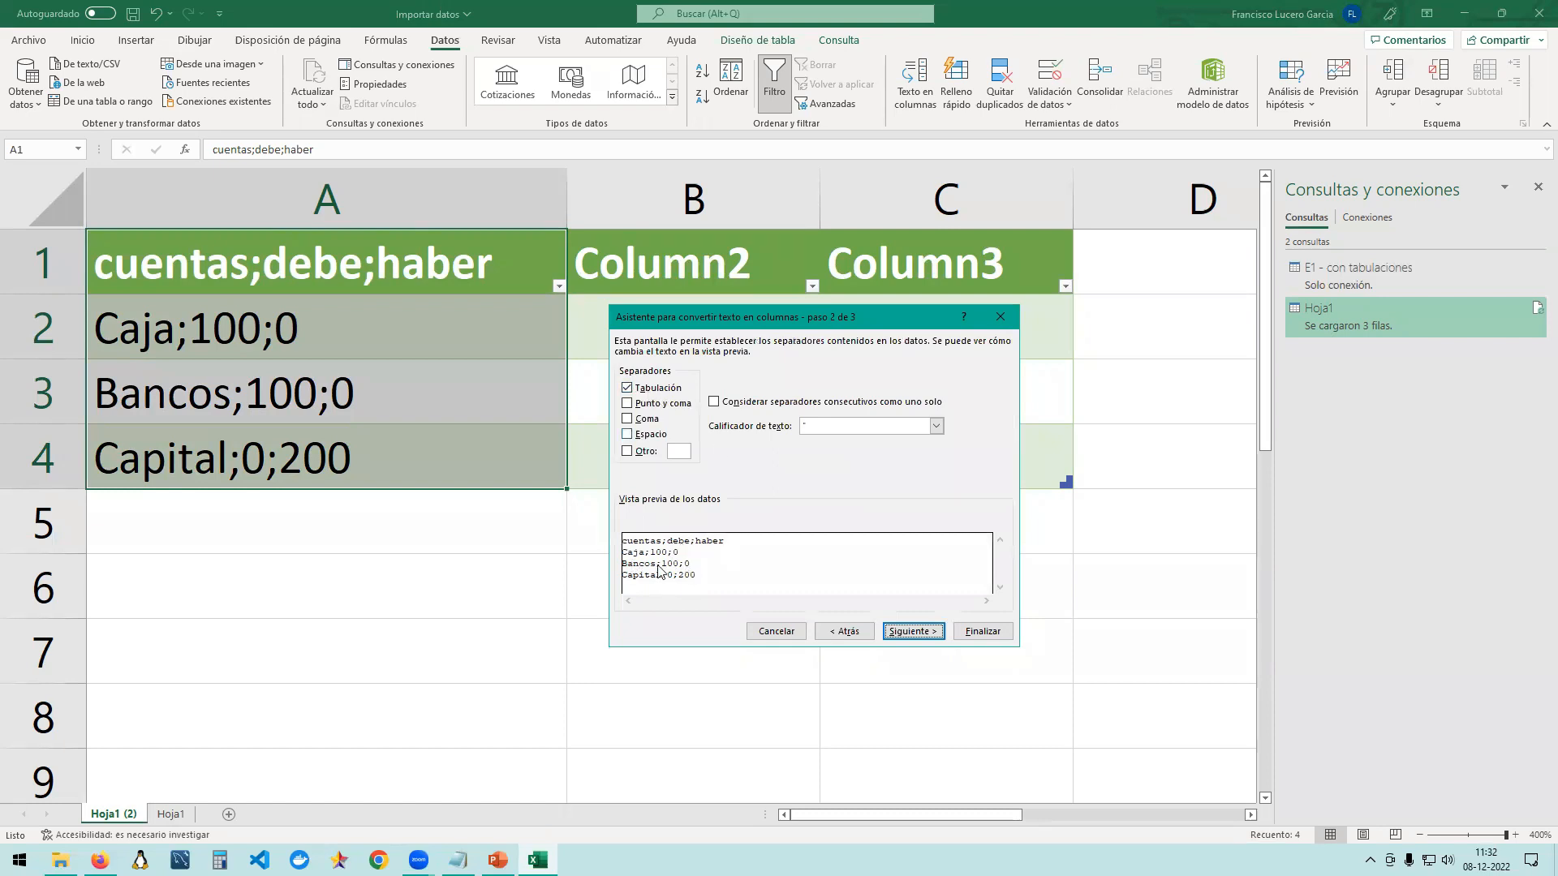
Capture the full screen, outline the Tabulación separator and the data preview with rectangles, and dismiss the capture.
key(Print)
drag(1, 1, 1547, 875)
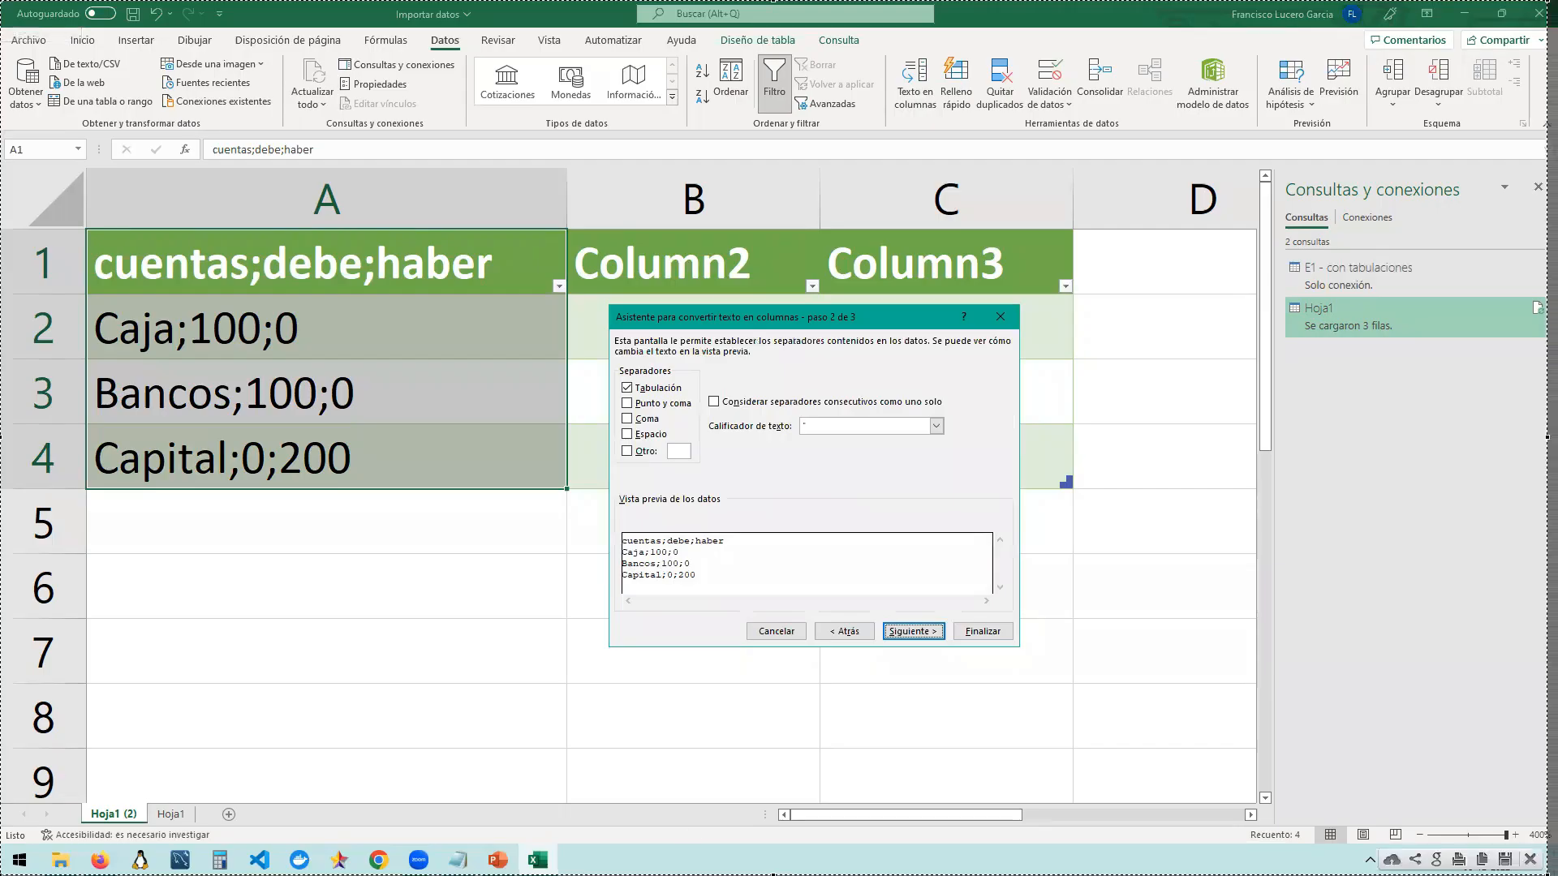
drag(620, 380, 633, 394)
drag(701, 605, 747, 601)
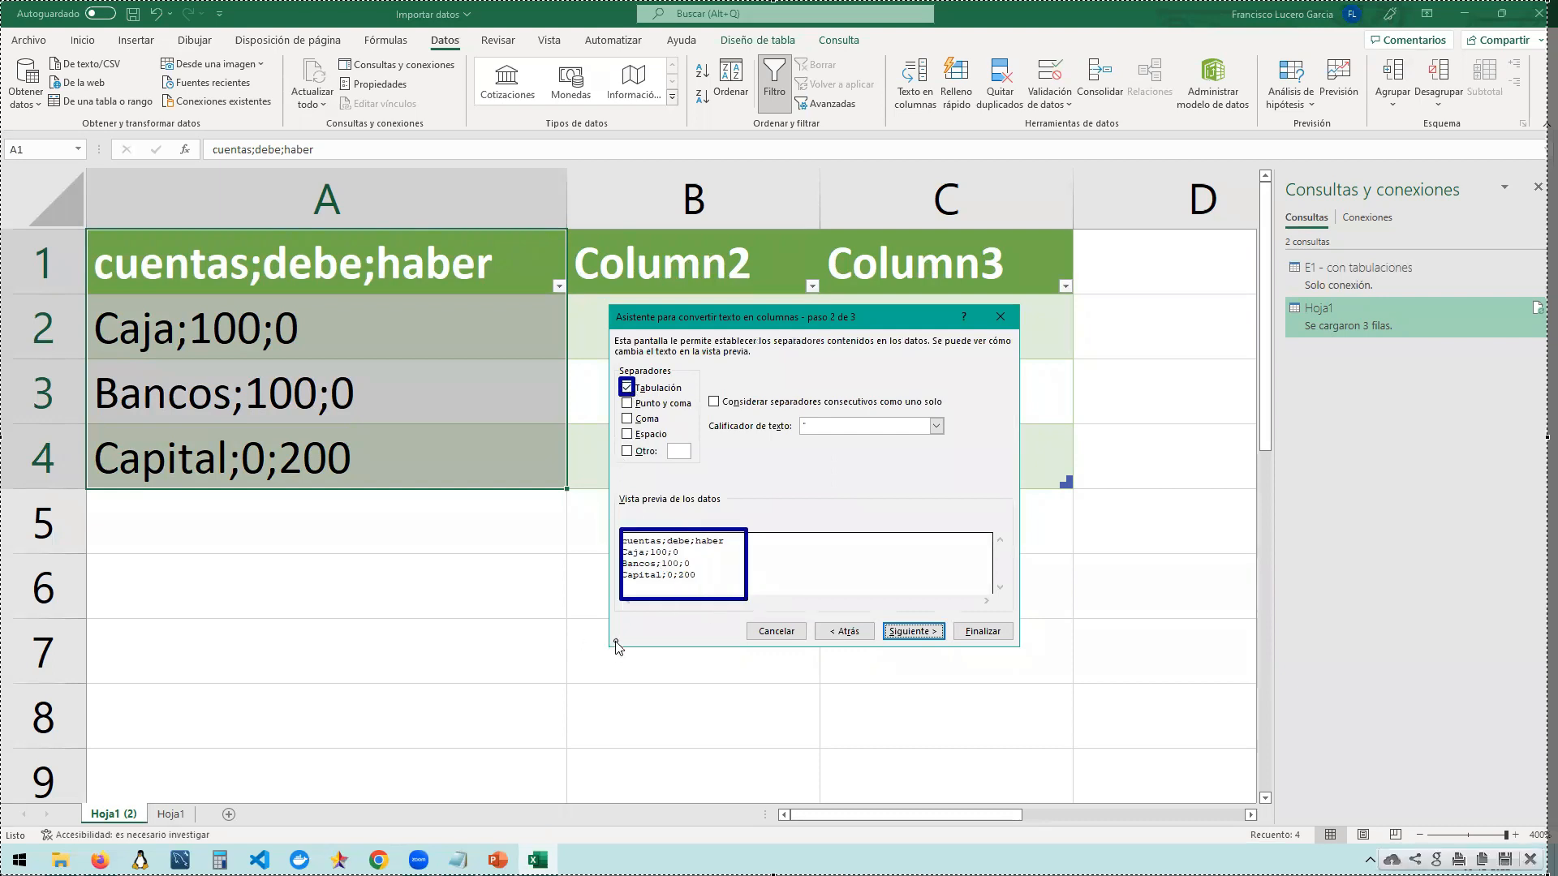
key(Escape)
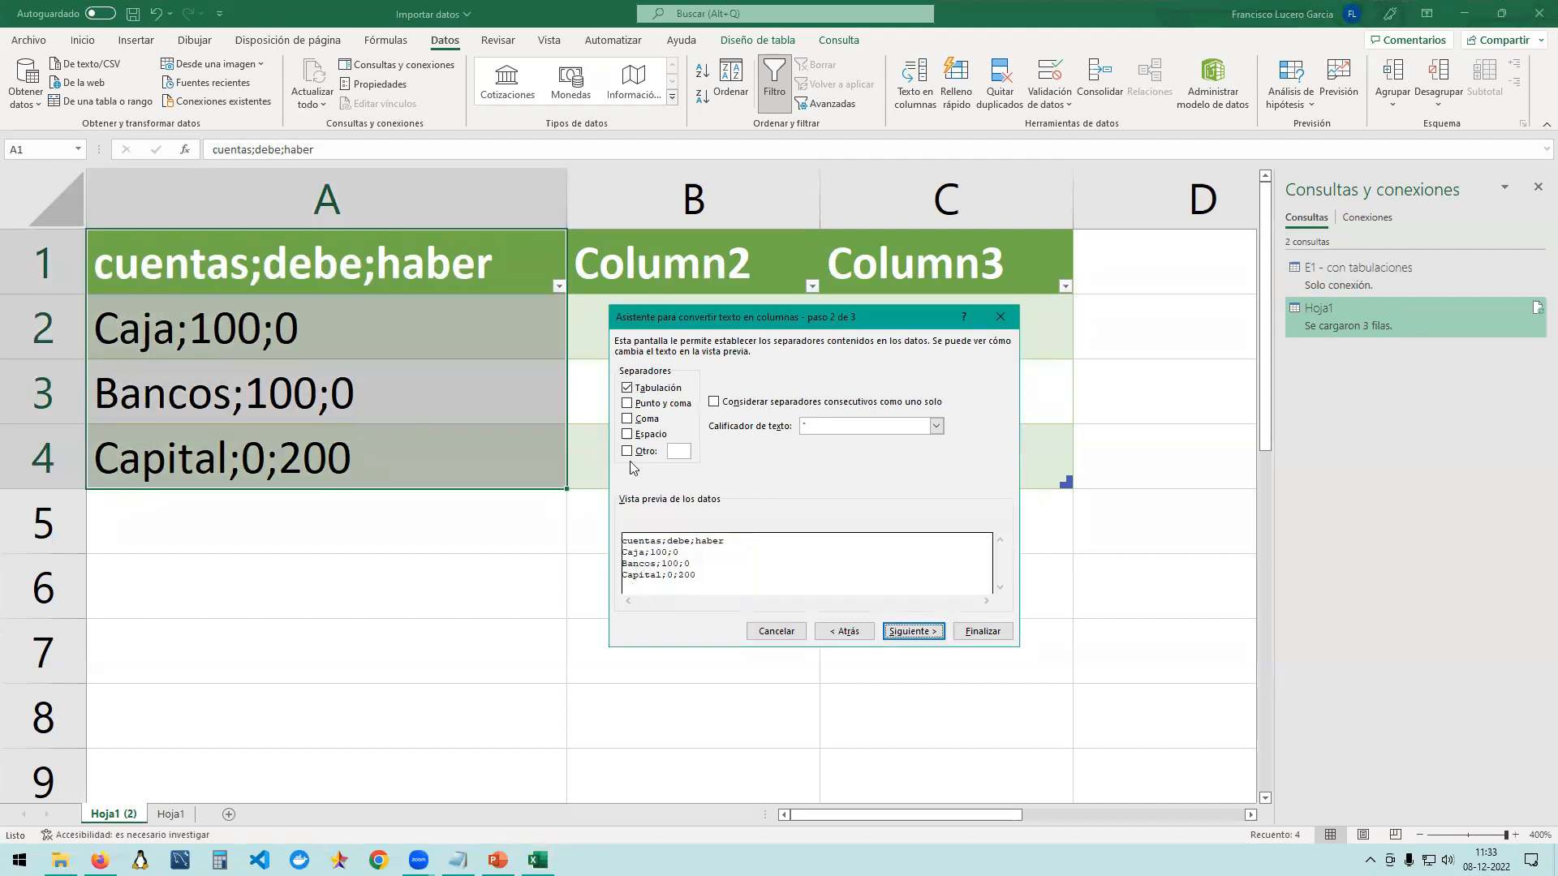
Try Coma and a custom ";" as separators, and settle on Punto y coma as the only separator for the split.
click(628, 390)
click(626, 406)
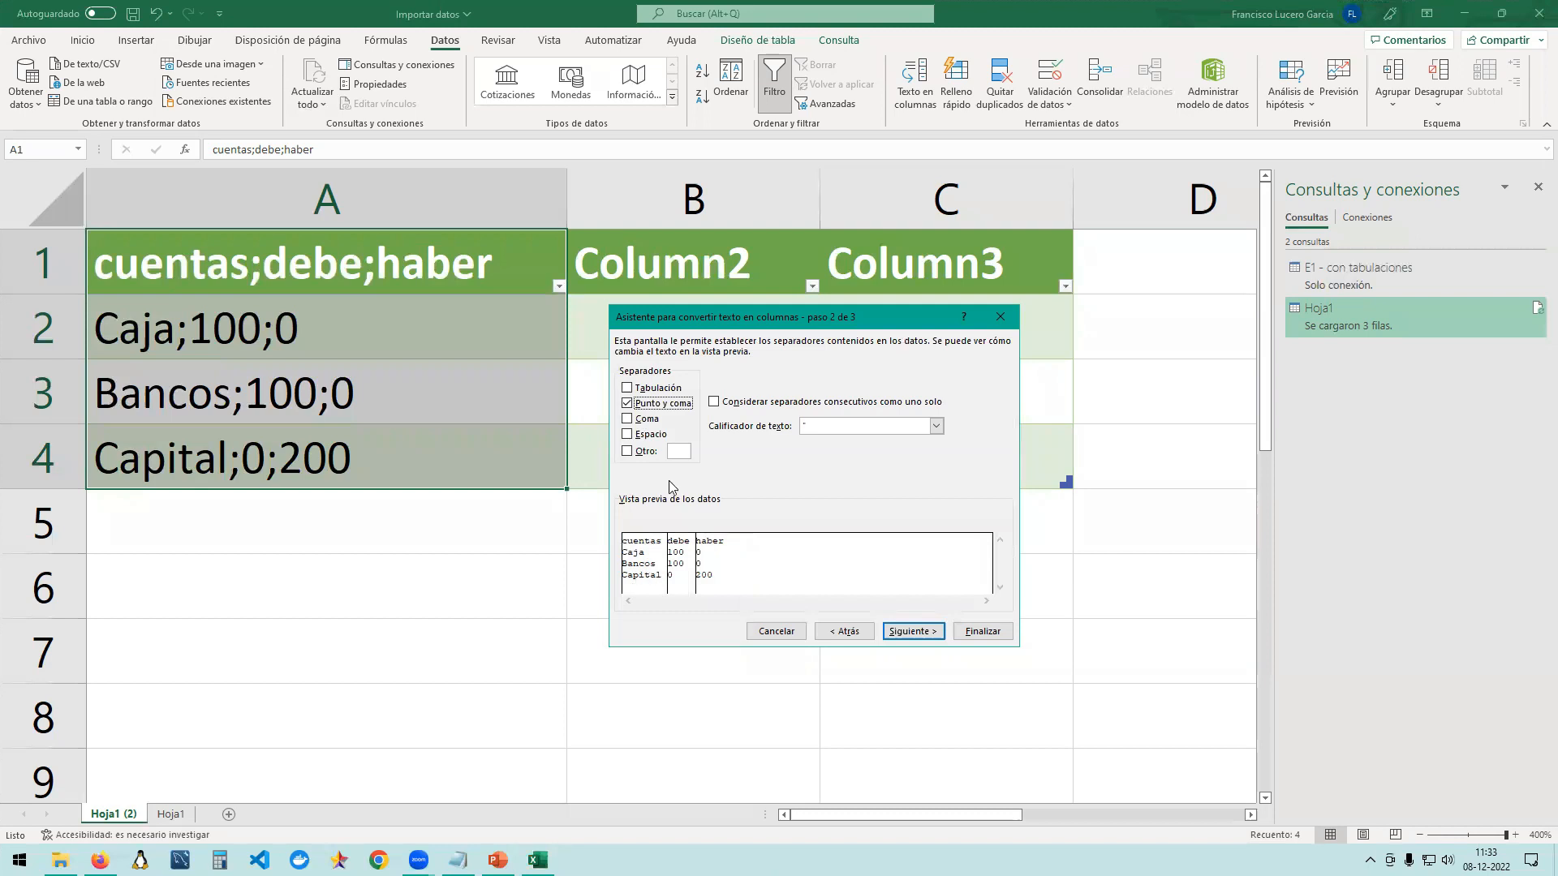
click(629, 405)
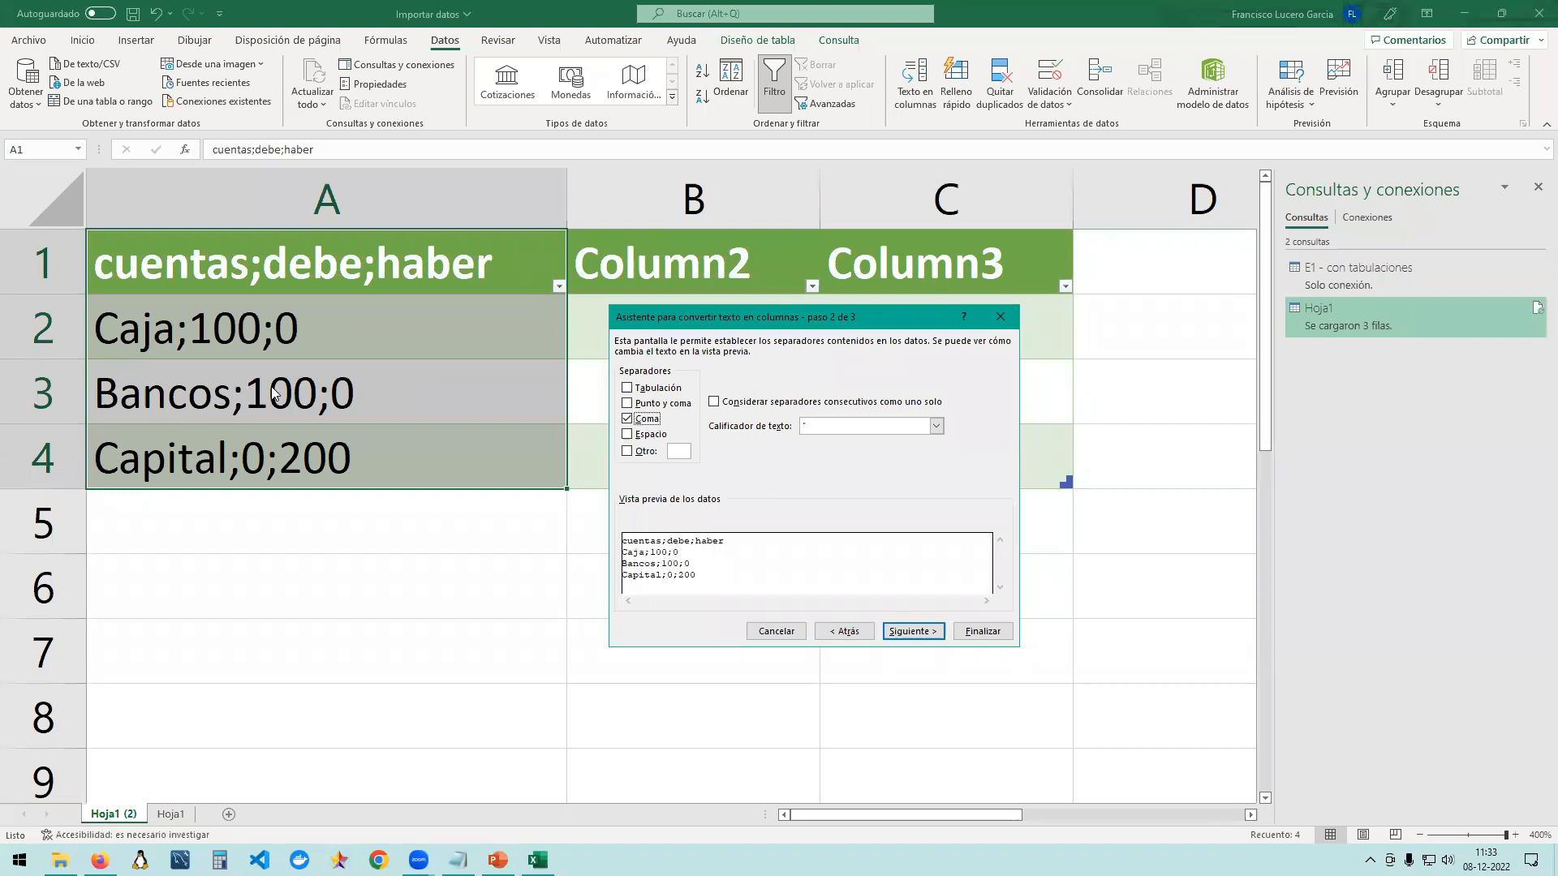
click(627, 418)
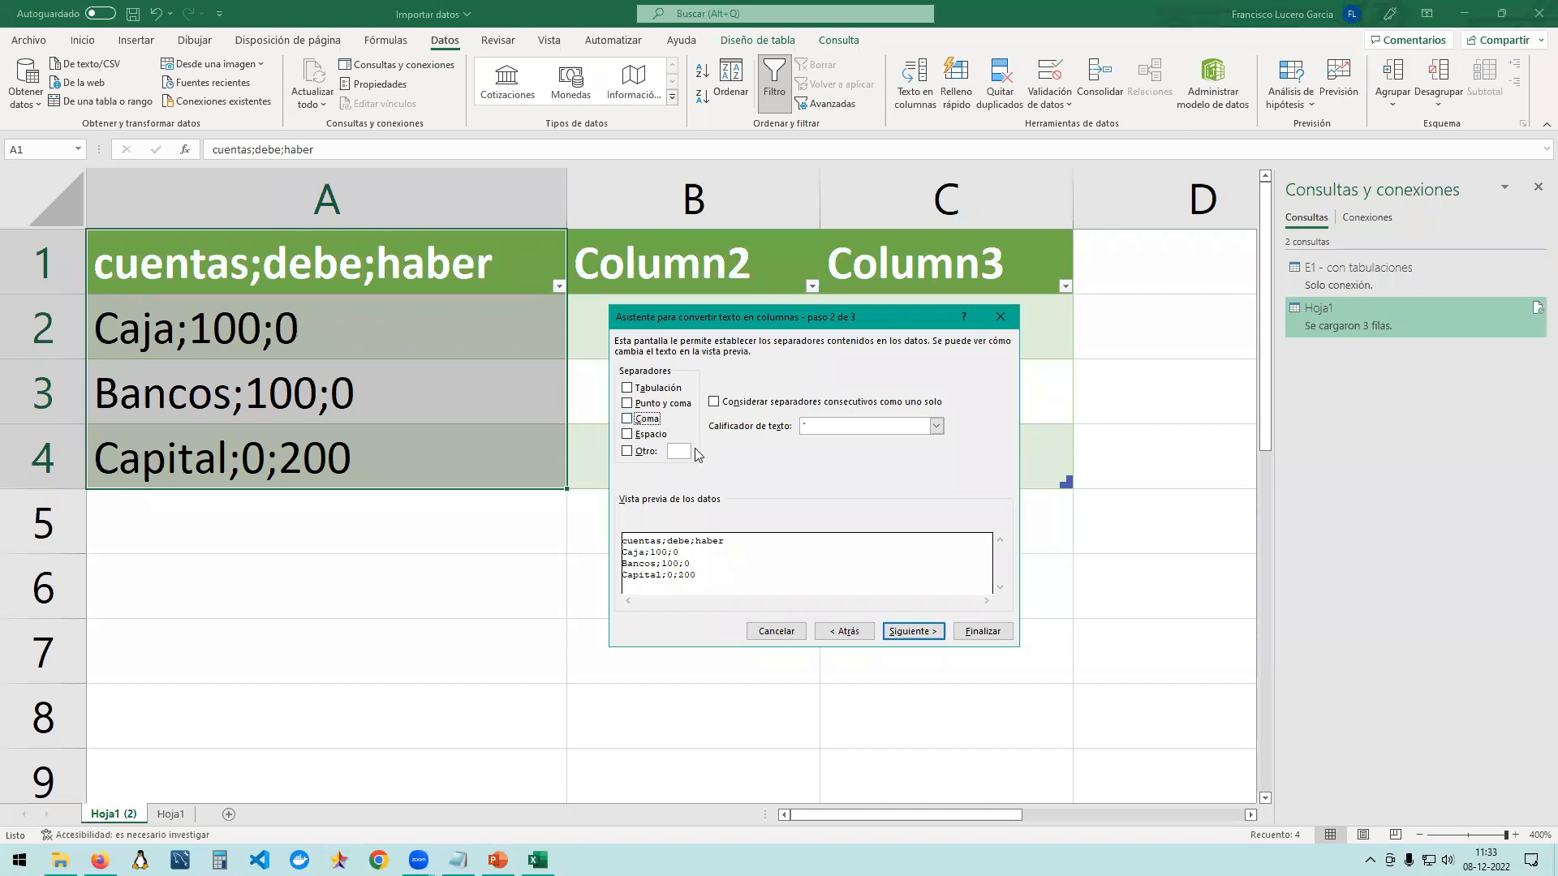
click(628, 452)
text(;)
click(628, 452)
click(629, 451)
click(629, 405)
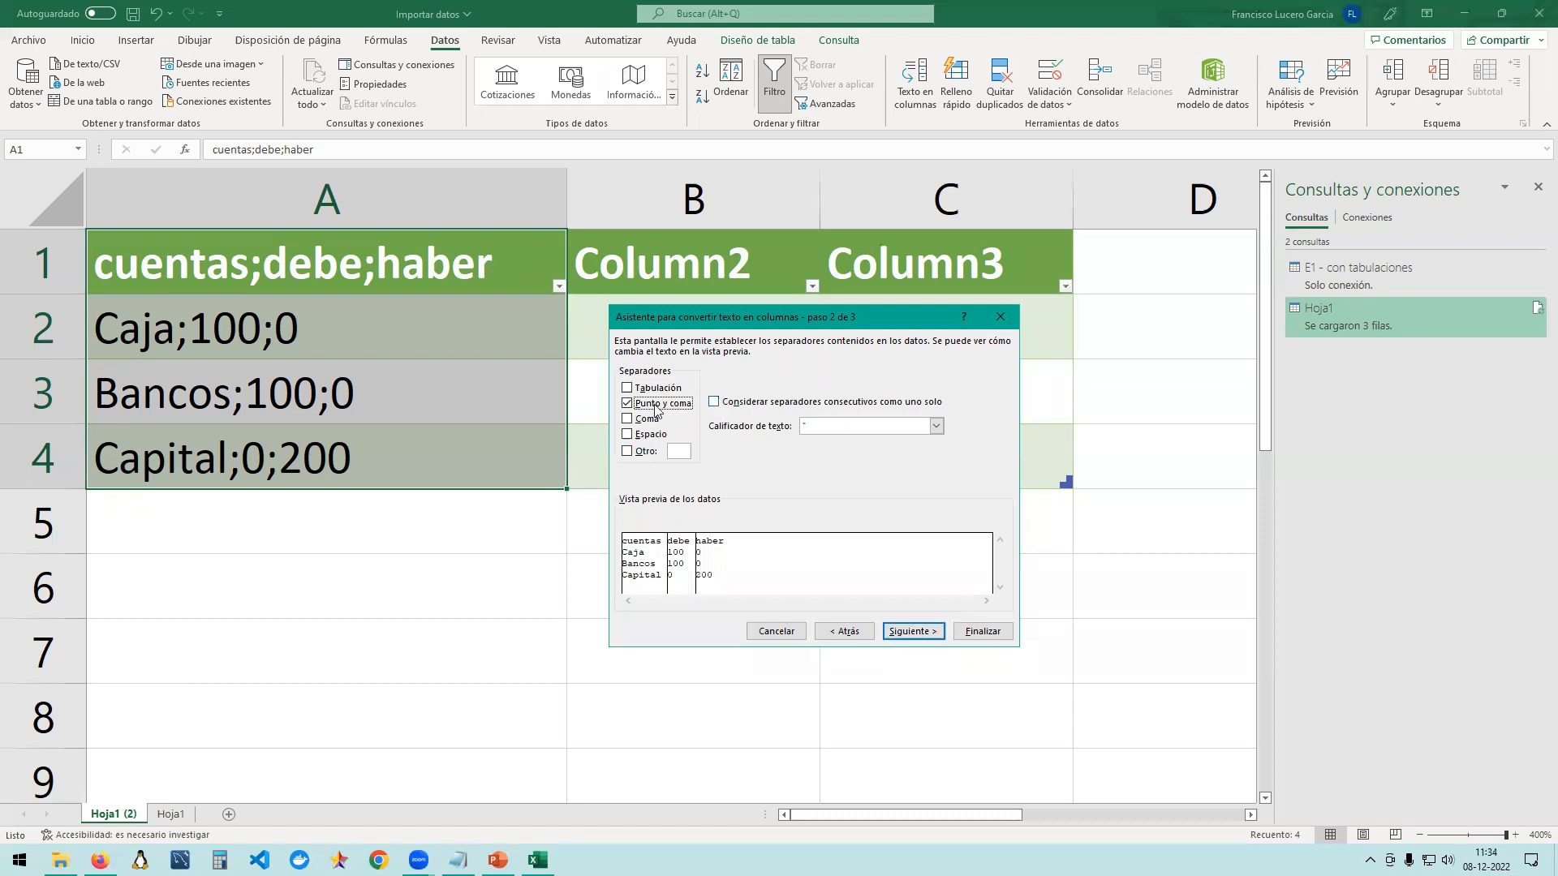
Keep the General column format with destination $A$1, finish the text split and replace the existing cell data.
click(910, 631)
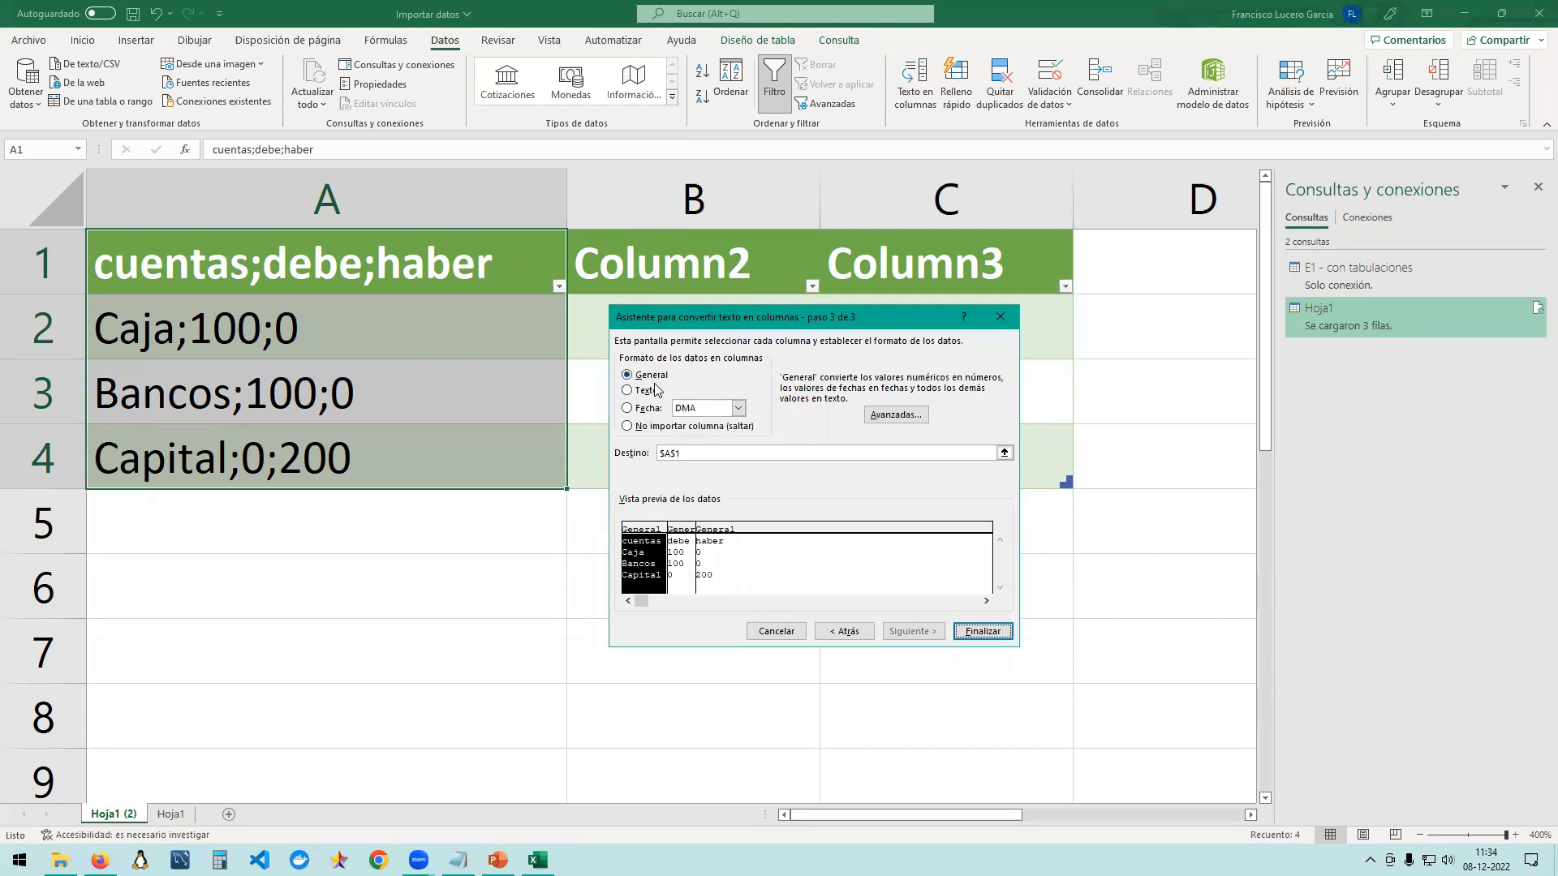
click(629, 391)
click(629, 411)
click(629, 376)
click(977, 637)
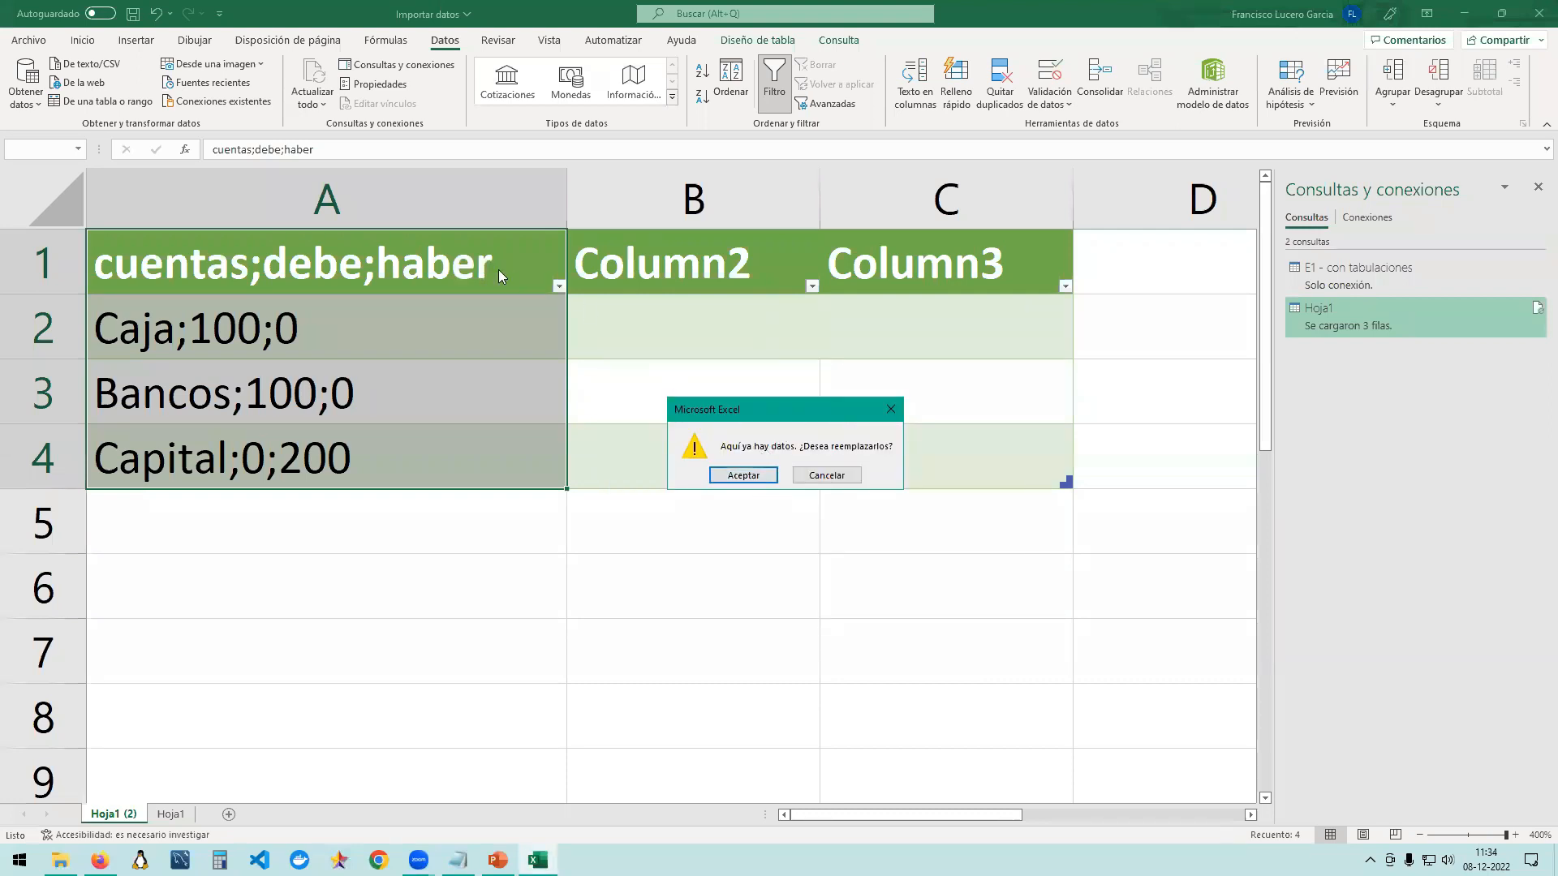
click(743, 475)
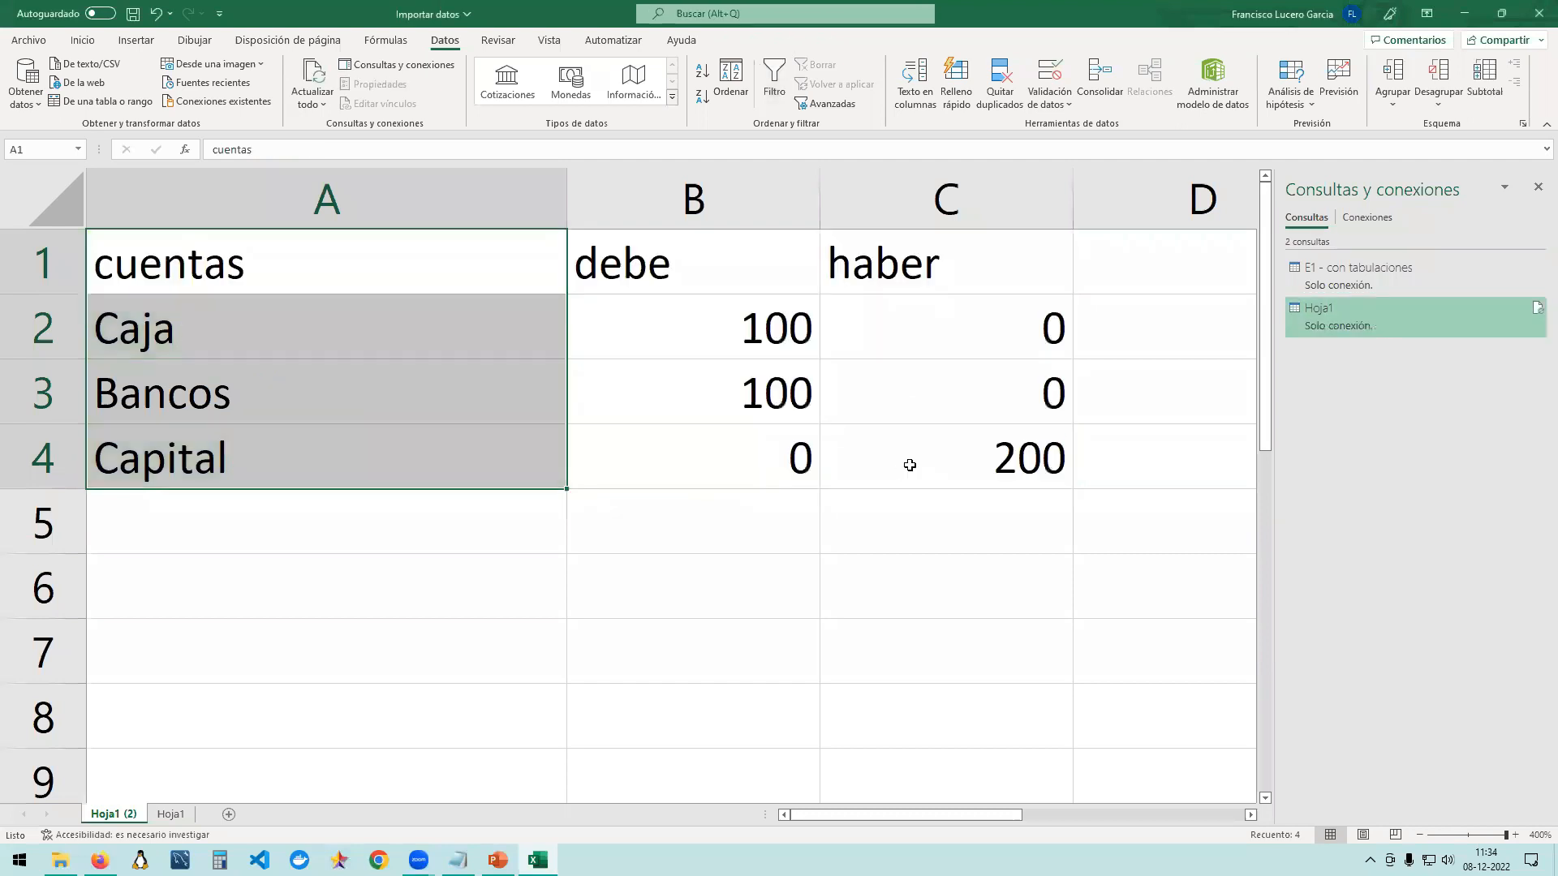
Select the split data in A1:C4, and delete the worksheet "Hoja1 (2)" from the workbook.
drag(946, 459, 250, 271)
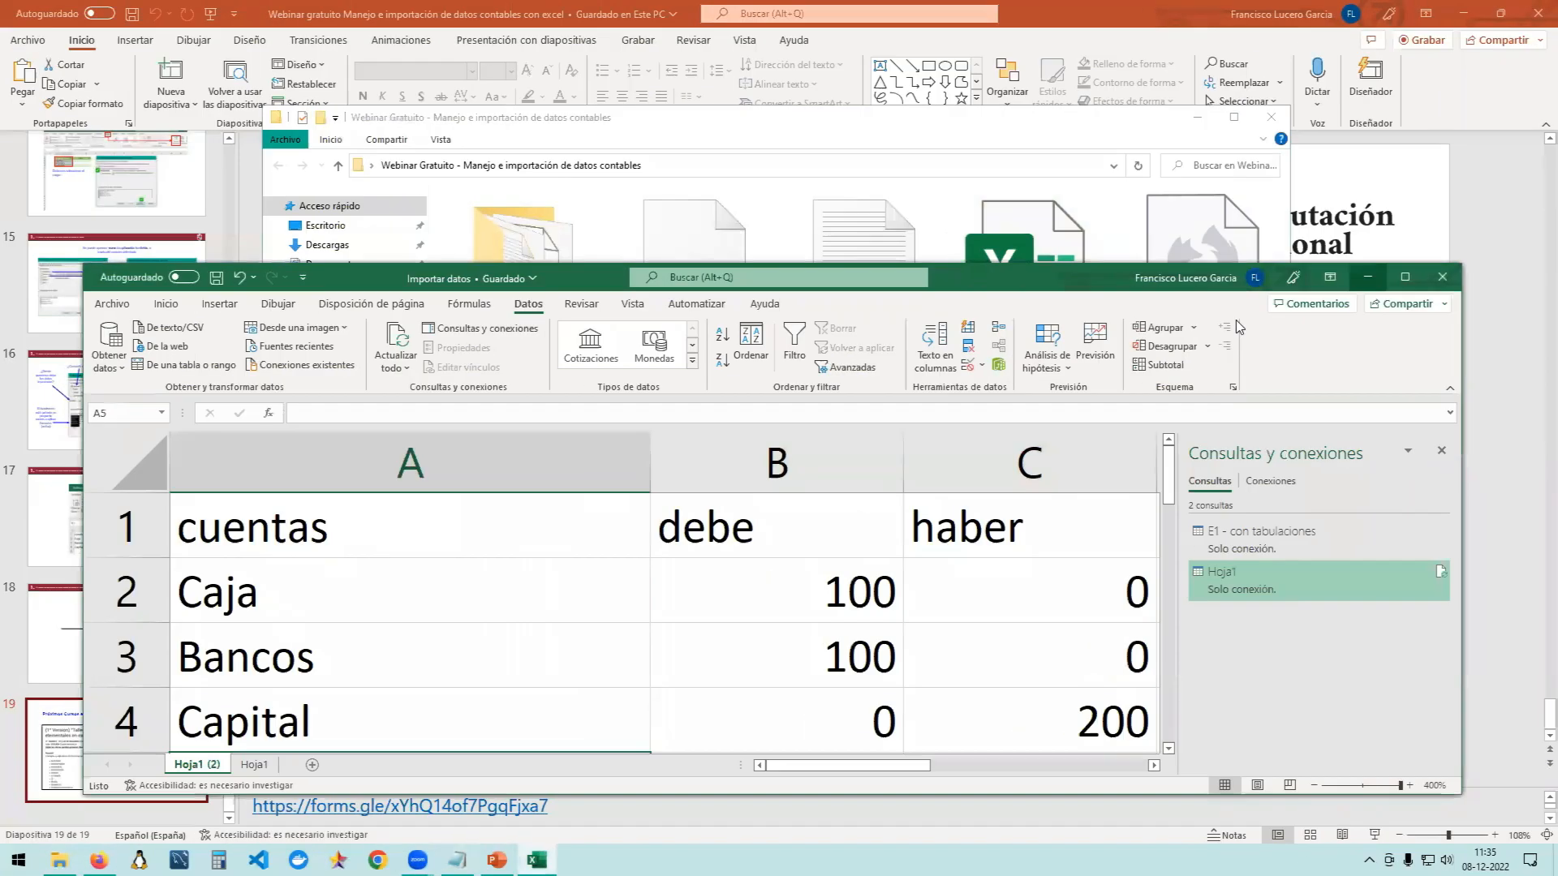
right_click(222, 764)
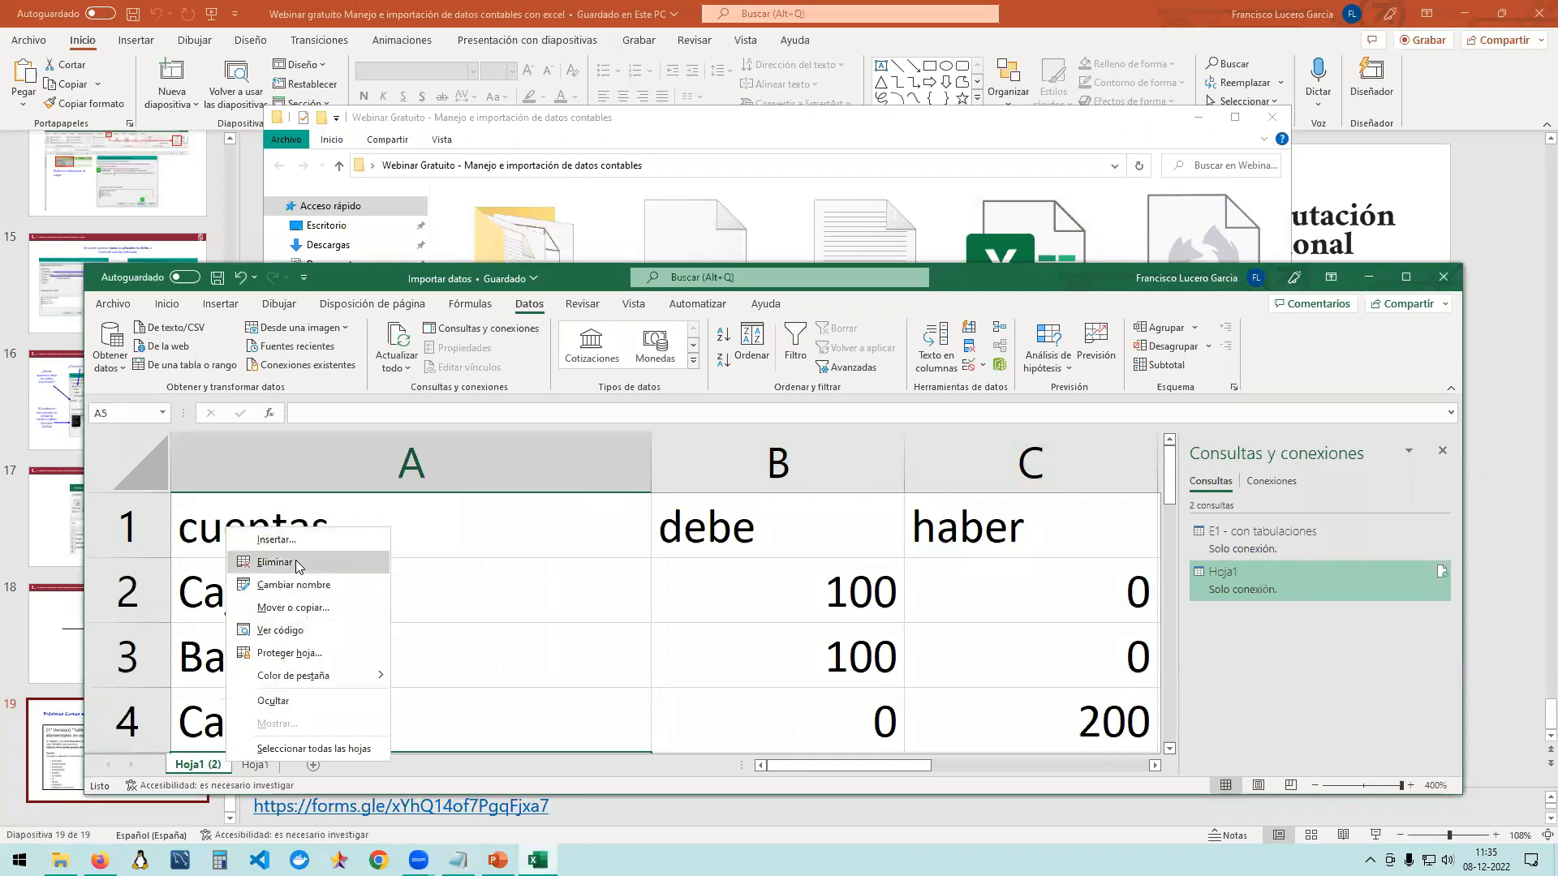
click(297, 566)
key(Return)
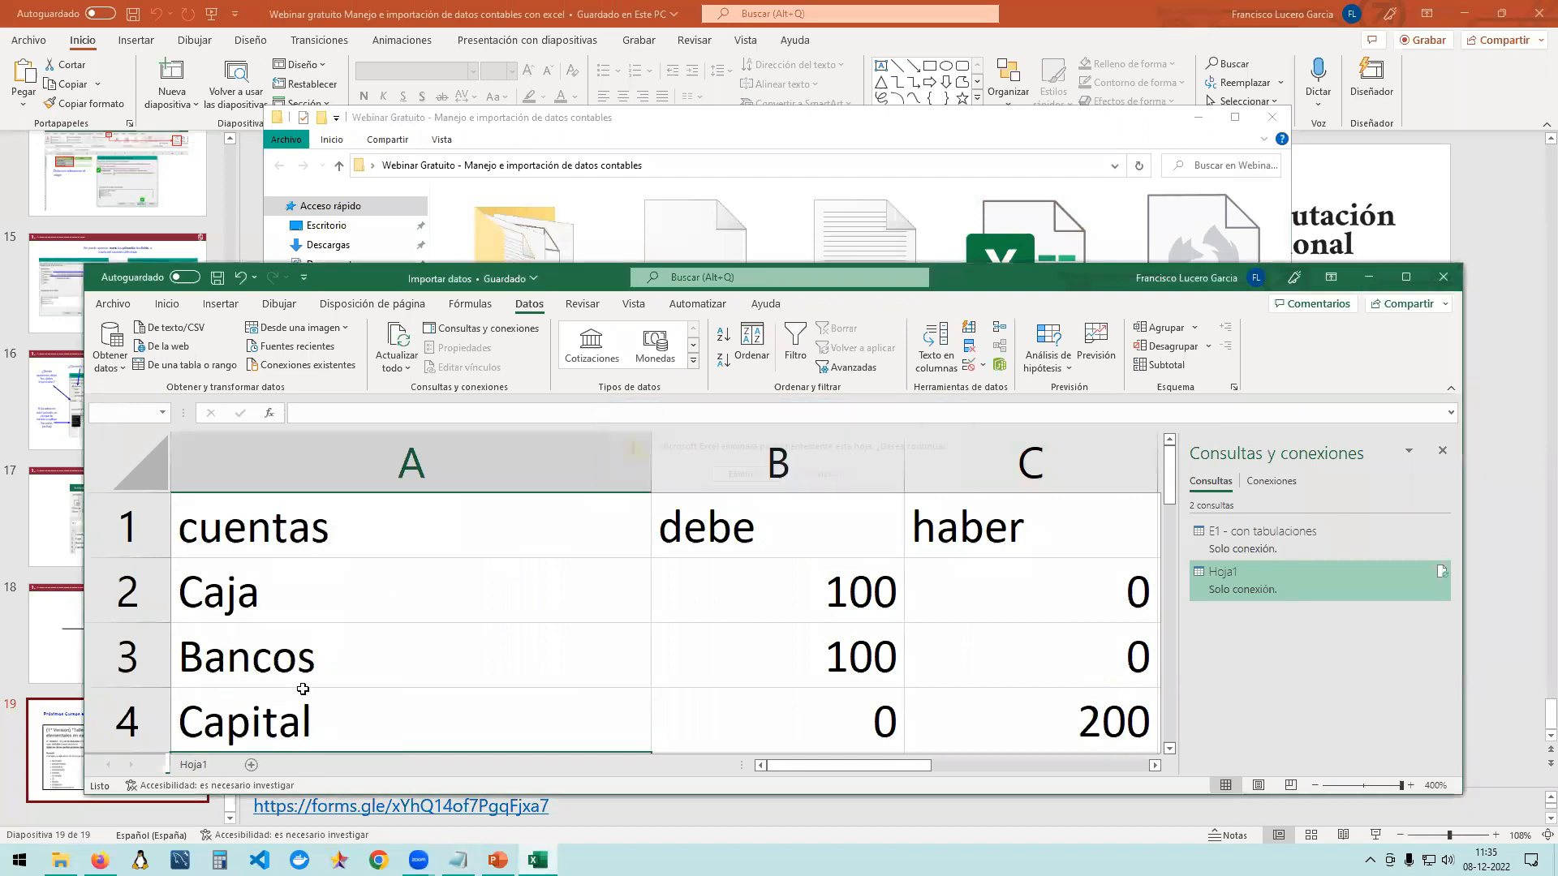
Open "E3 - PDF(FROM XLS)" from the webinar folder in the browser, maximize the window and close the duplicate tab.
click(998, 139)
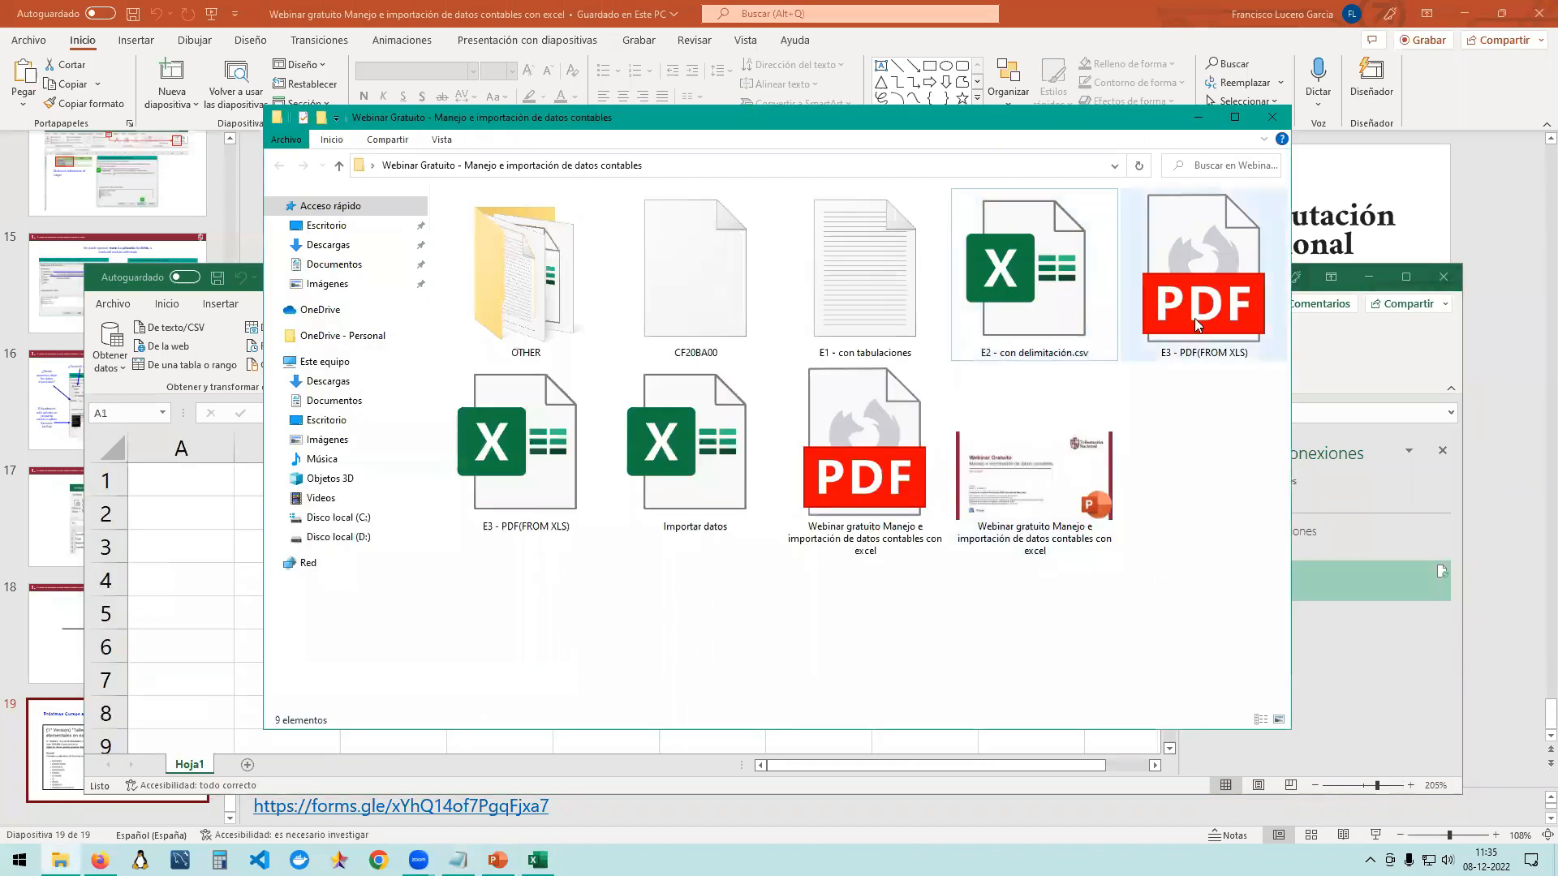
double_click(1182, 308)
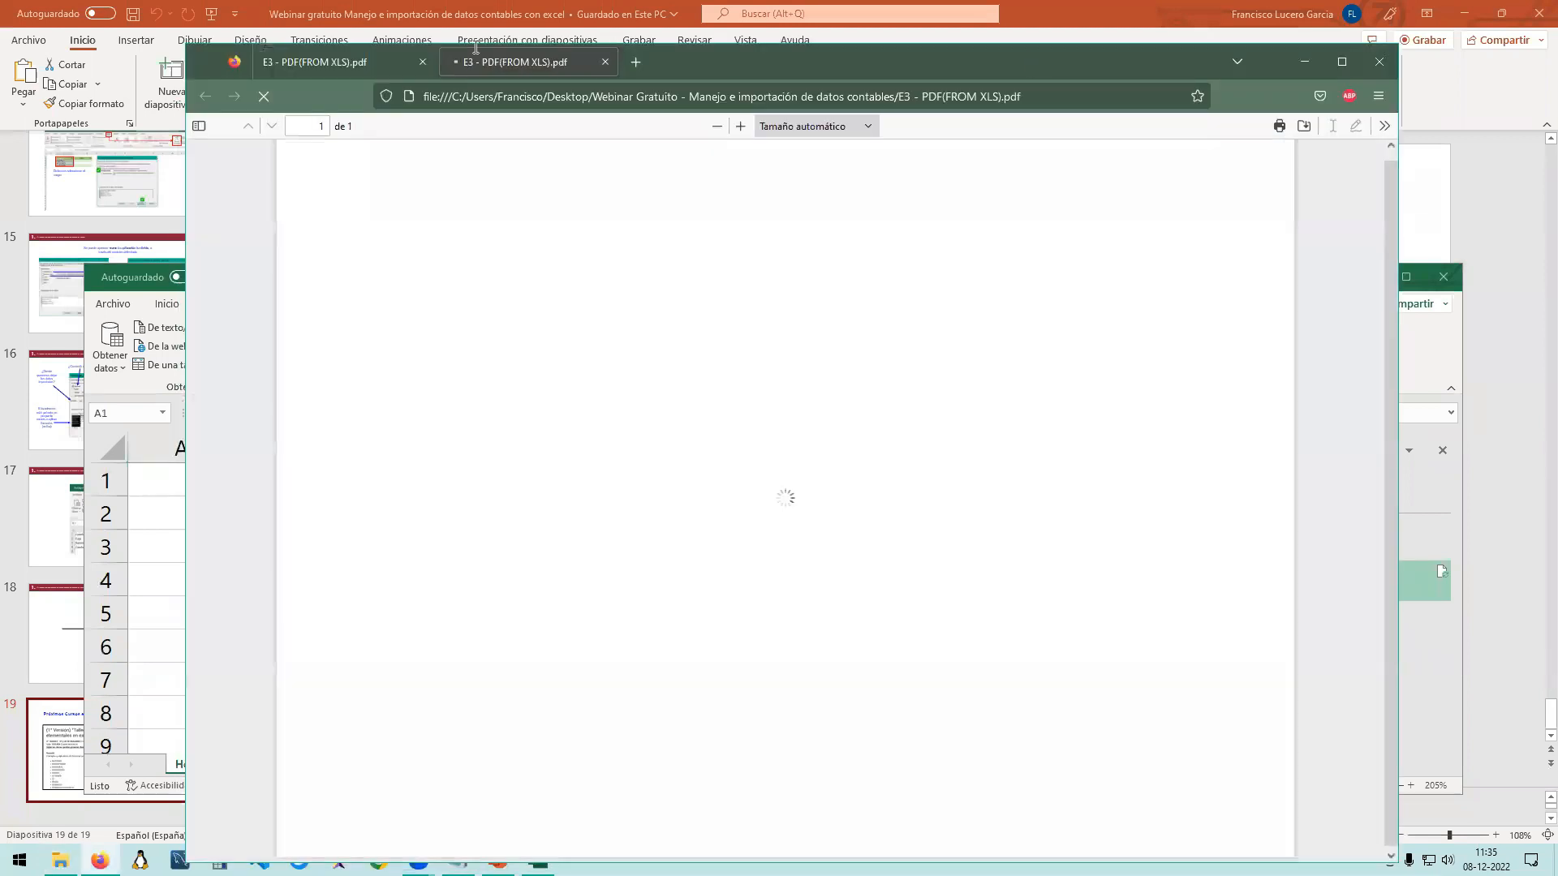
double_click(475, 49)
click(204, 20)
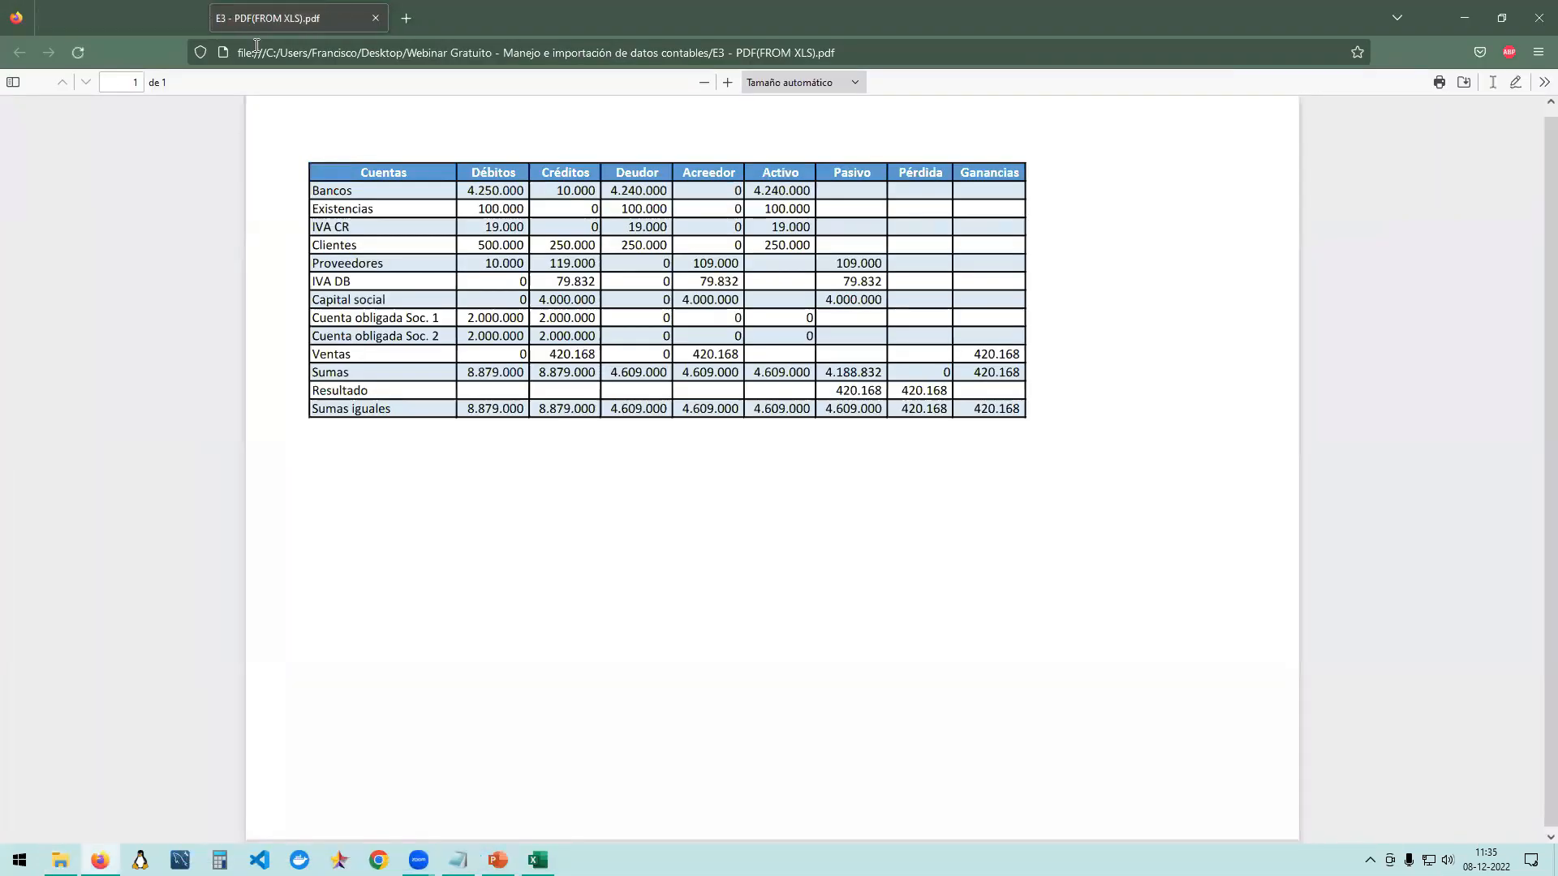
Examine the PDF's accounts table from Débitos to Ganancias at an enlarged size, and close the browser.
click(731, 83)
click(730, 83)
click(730, 82)
click(730, 83)
click(730, 82)
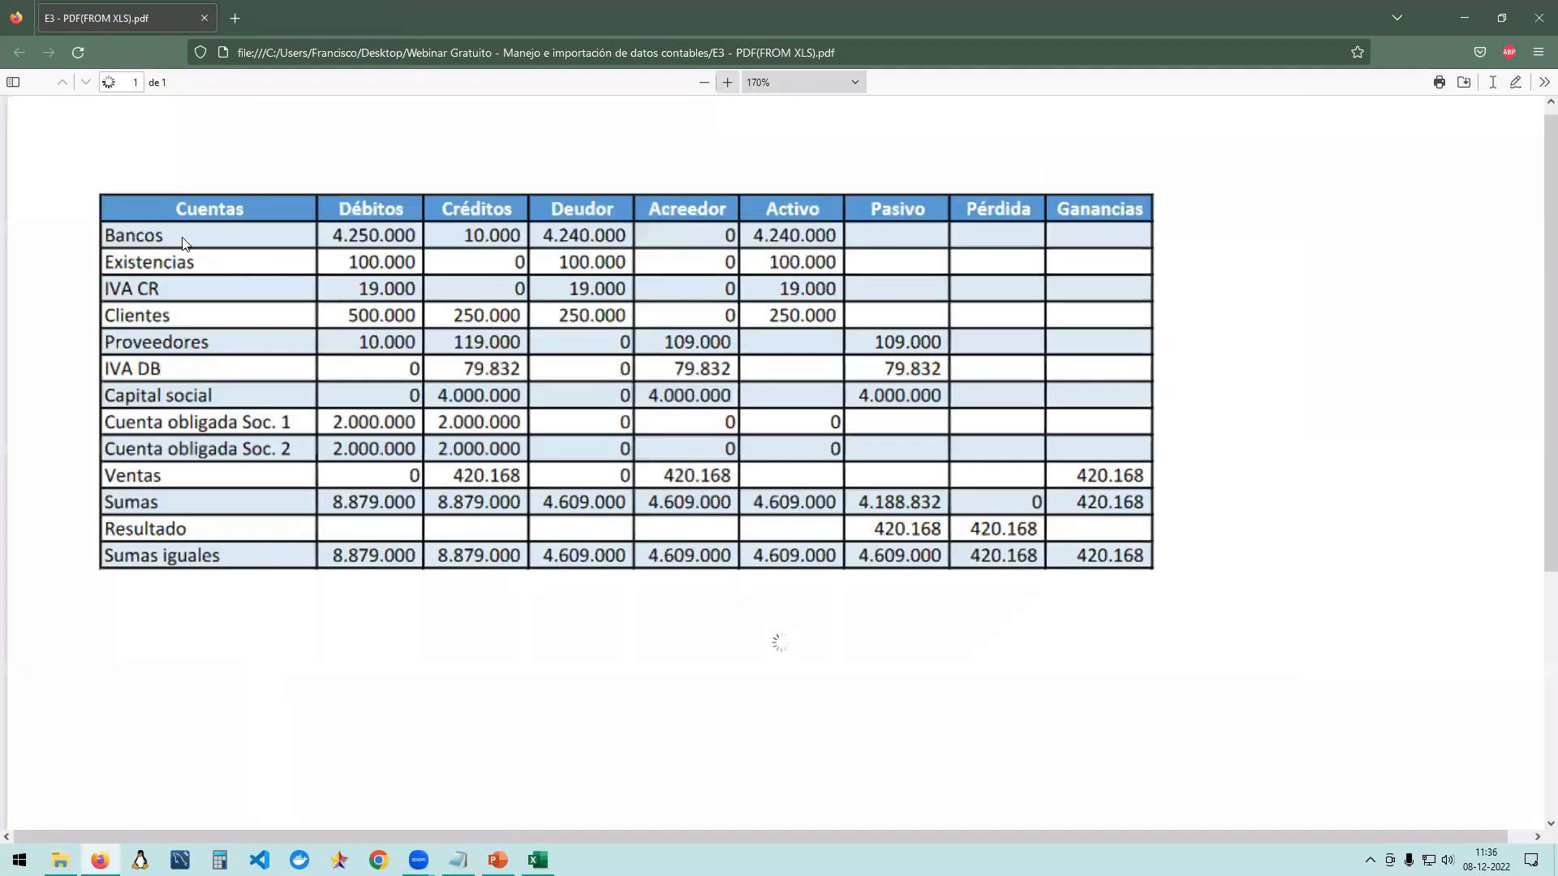
drag(349, 257, 919, 520)
click(982, 510)
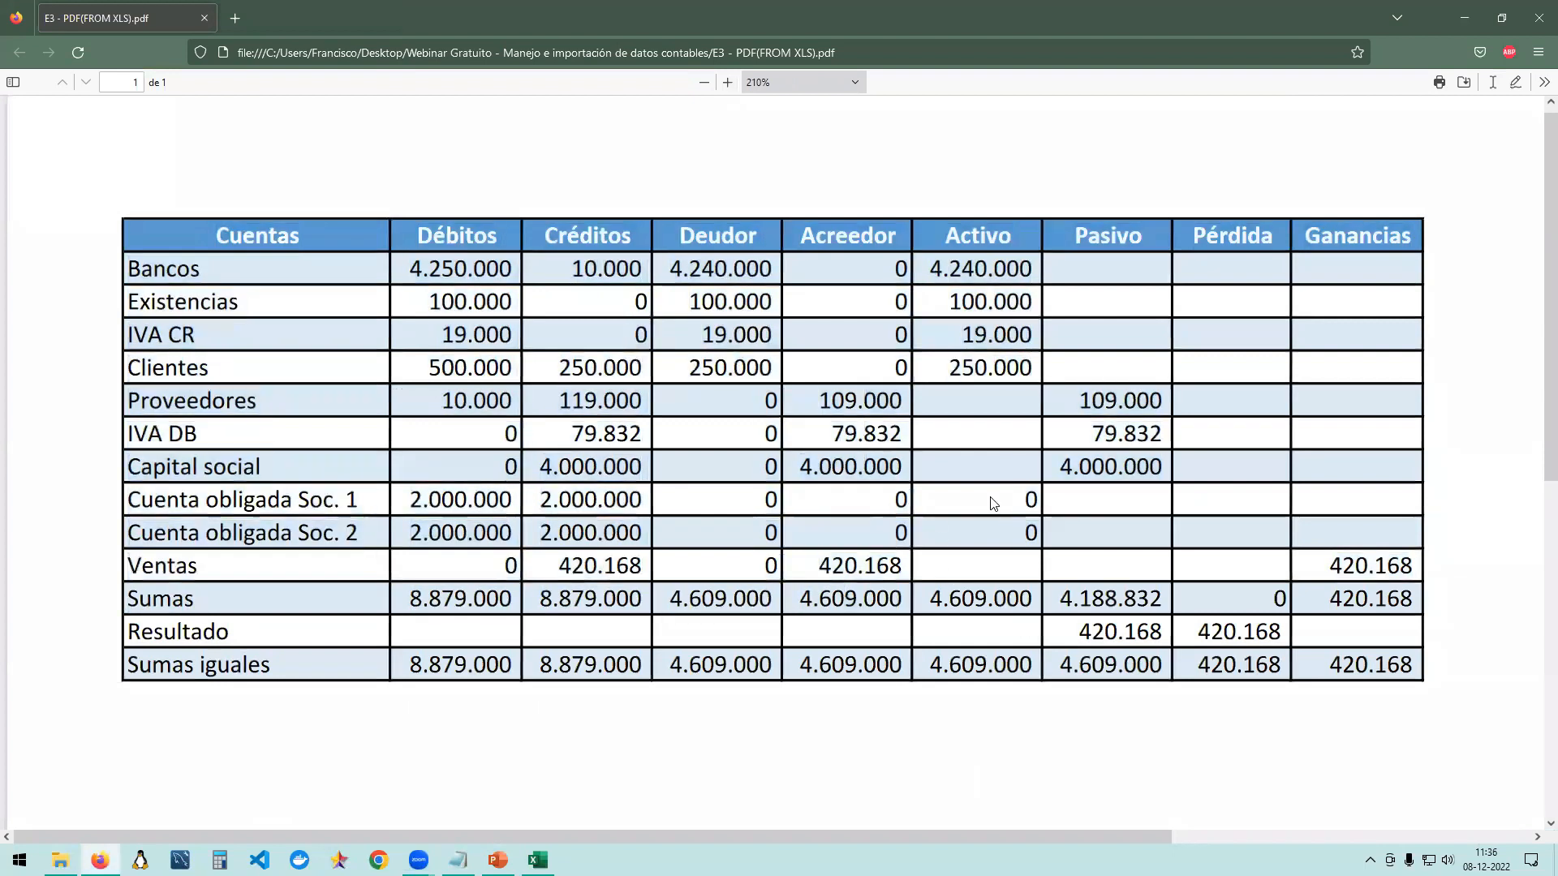
click(1536, 27)
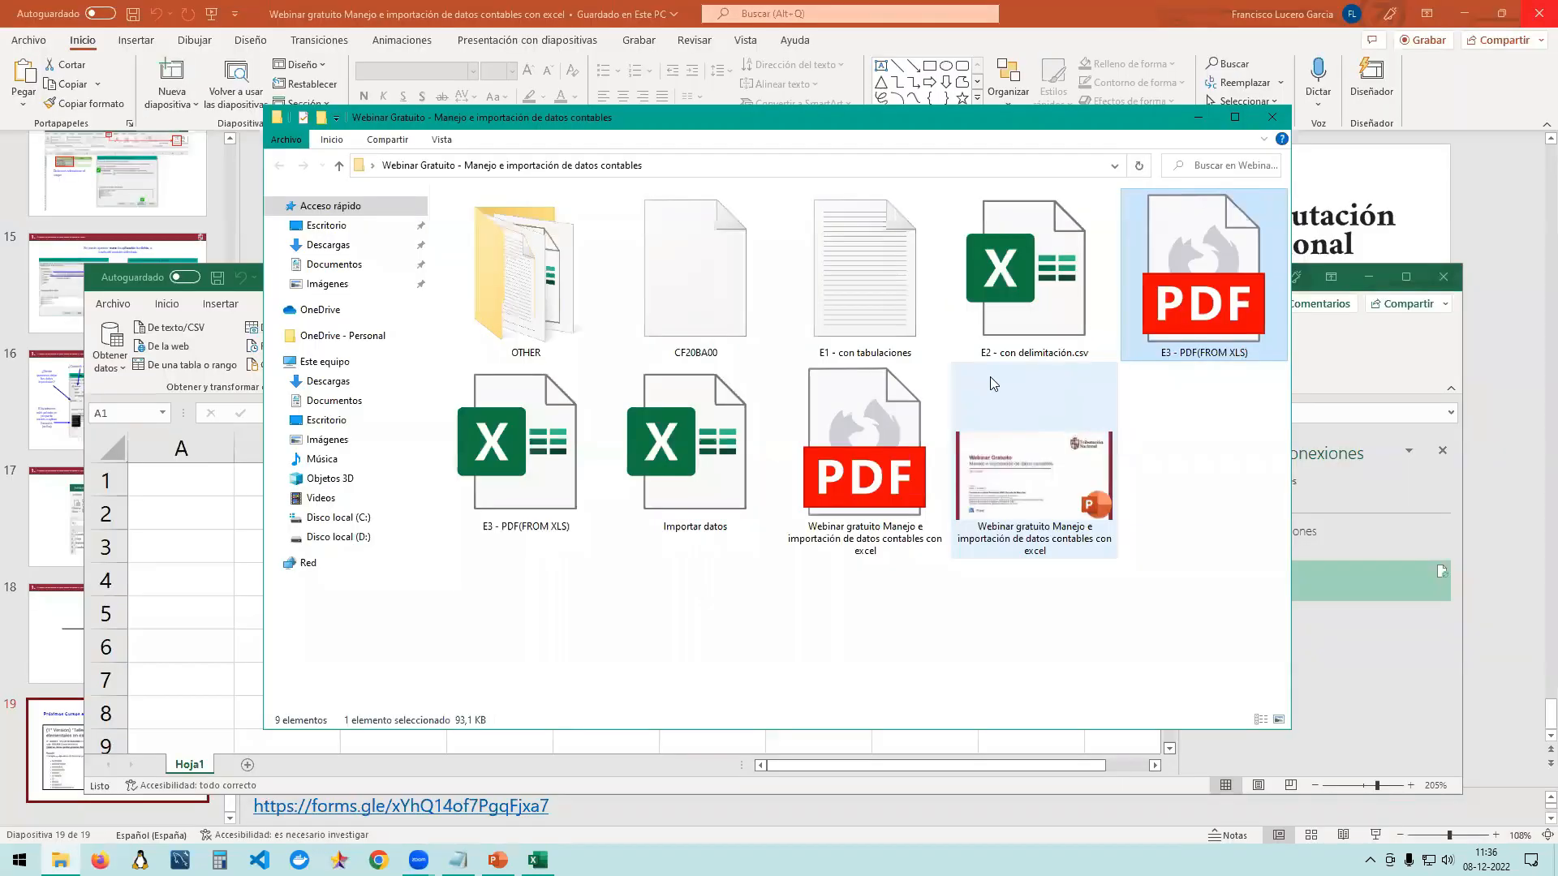
Return to the Excel workbook "Importar datos", maximize its window and select cell B2 on the empty Hoja1 sheet.
click(195, 551)
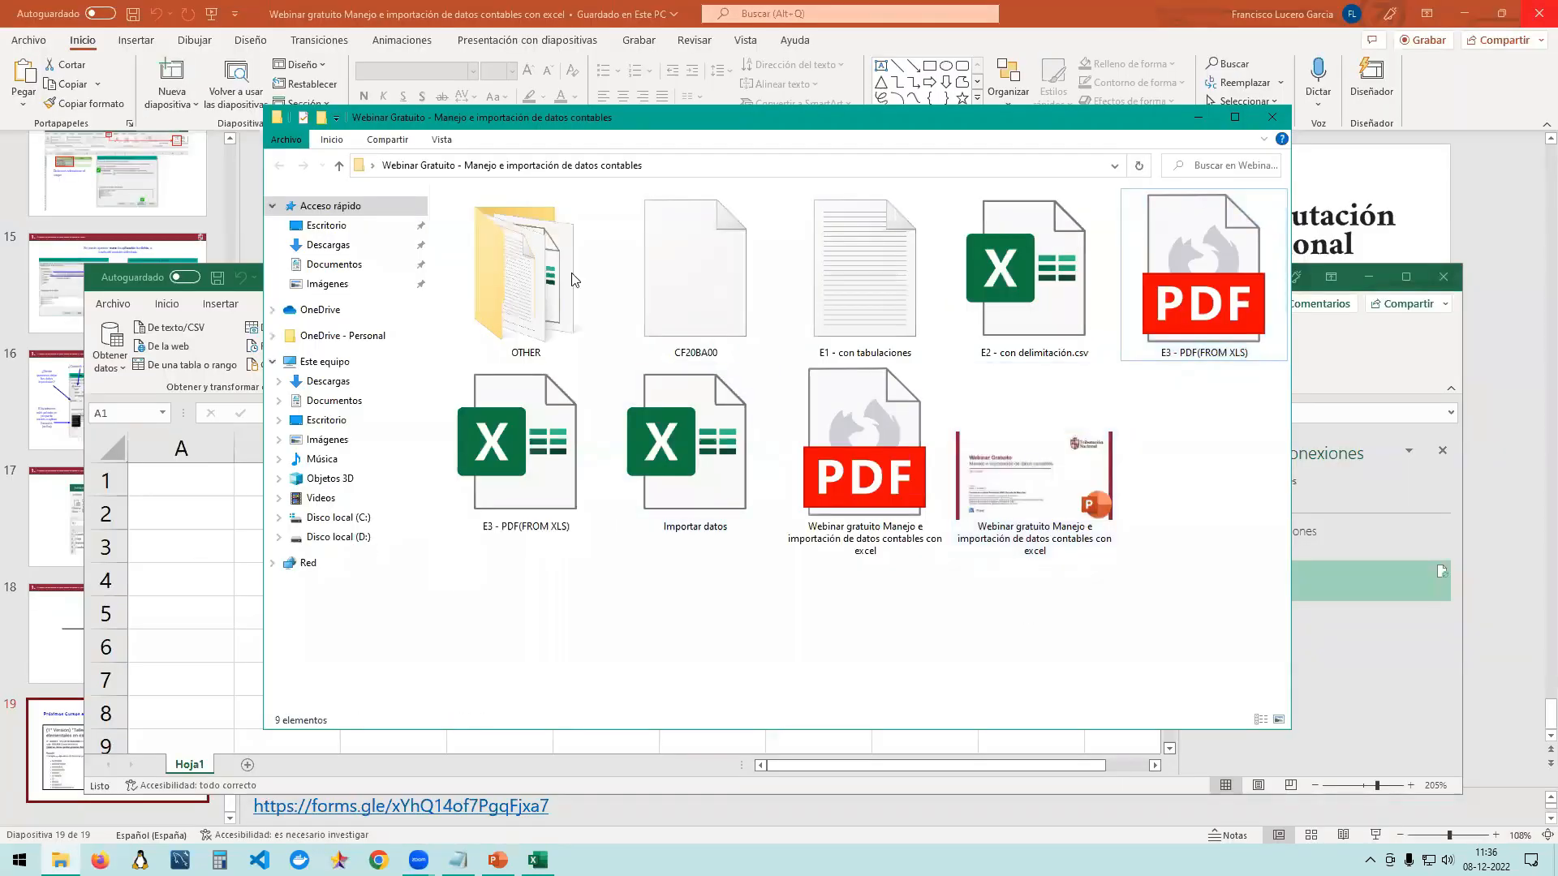
double_click(569, 269)
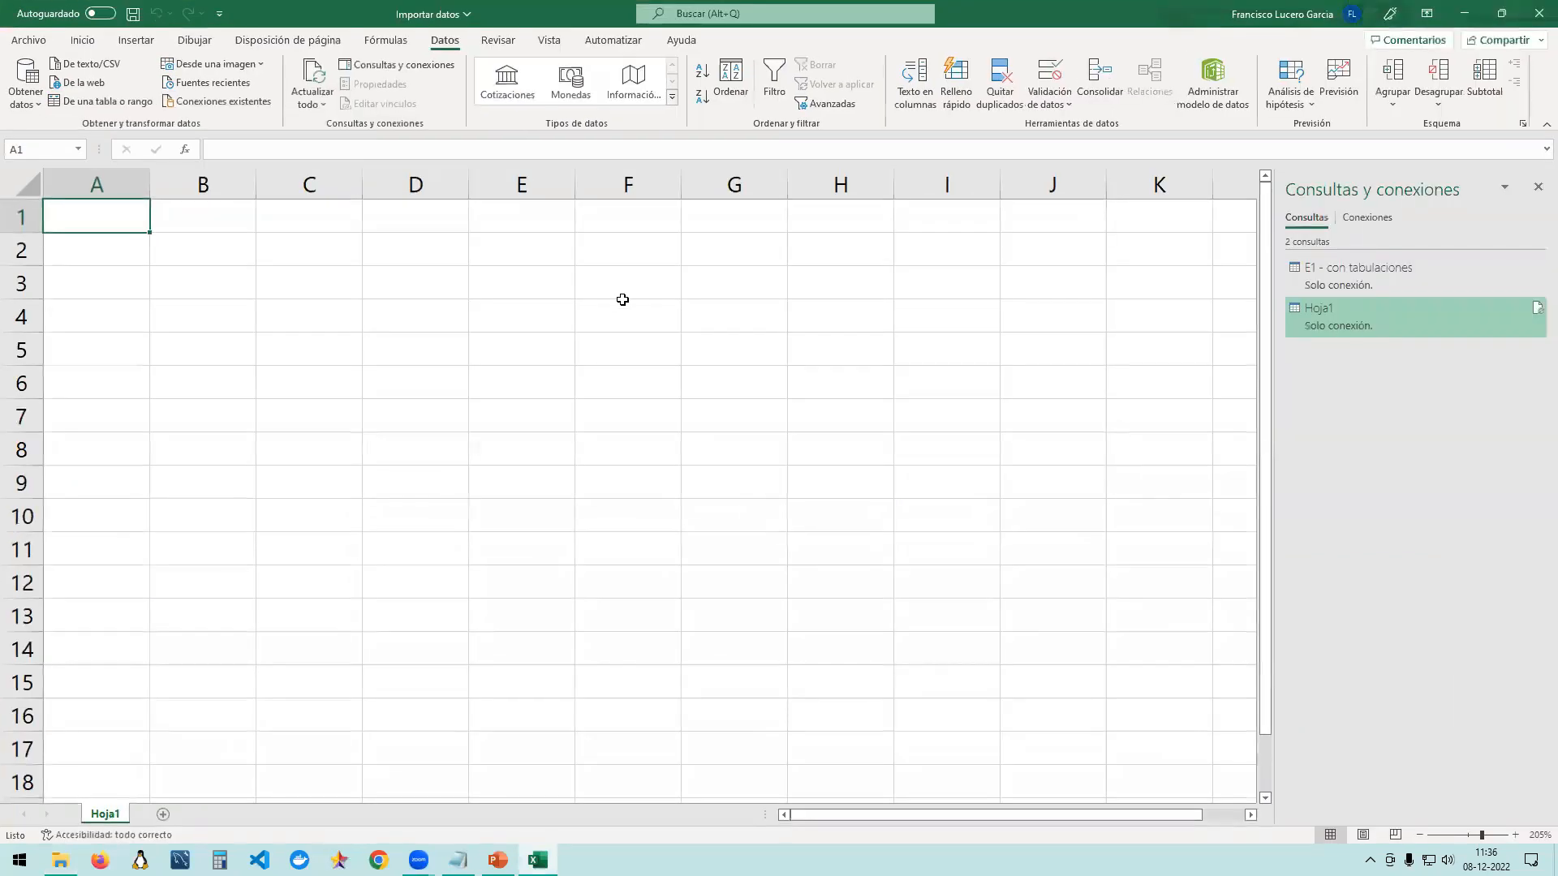
click(194, 243)
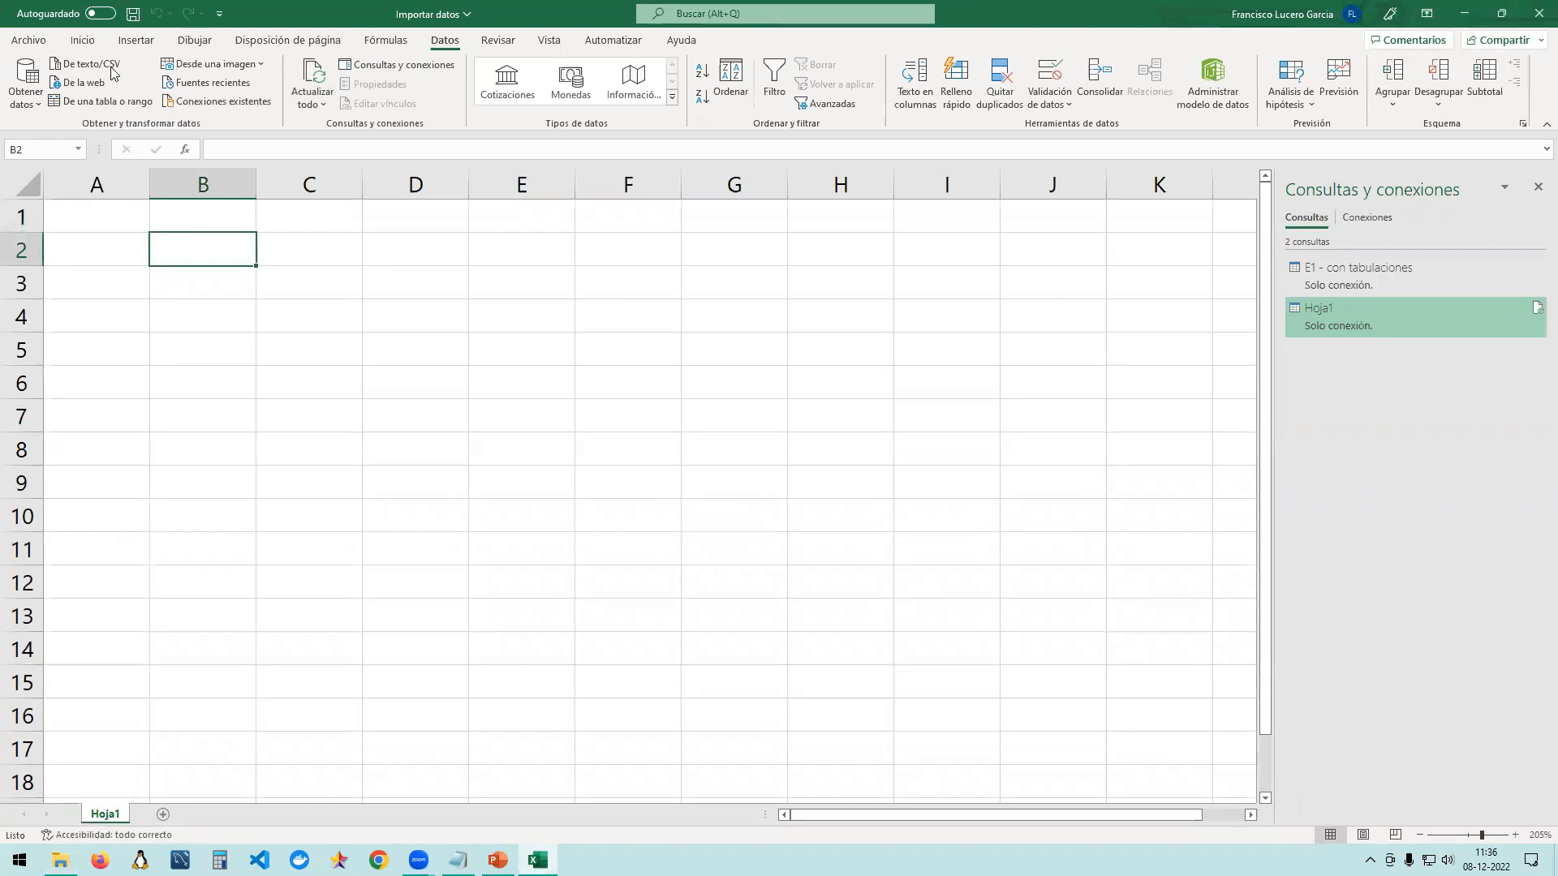
Import the PDF file "E3 - PDF(FROM XLS)" from the webinar folder as a new data source.
click(26, 85)
mouse_move(57, 134)
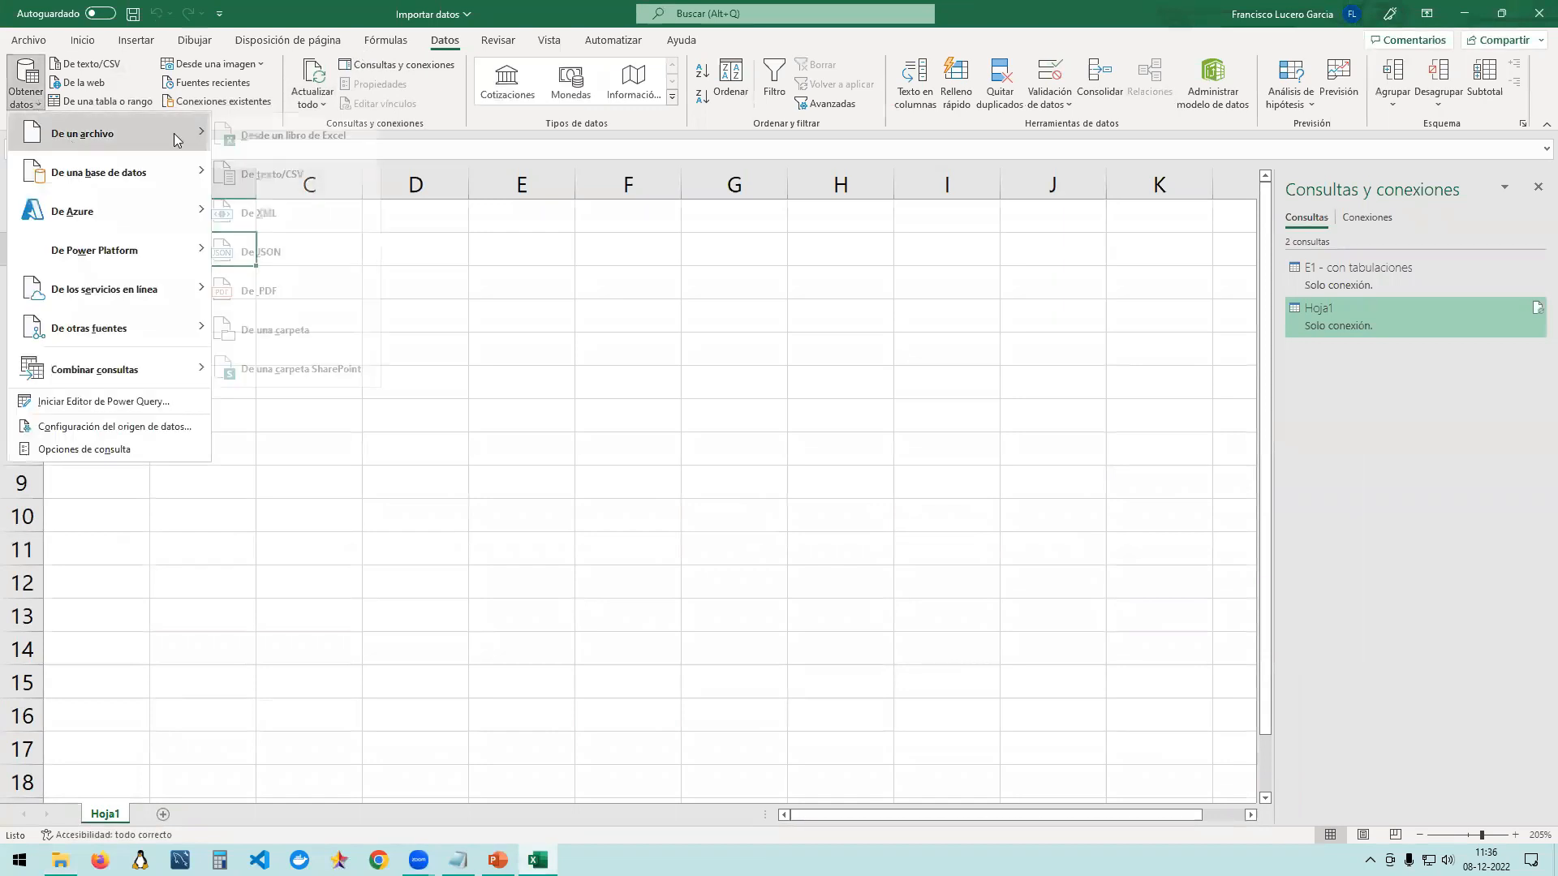
click(300, 294)
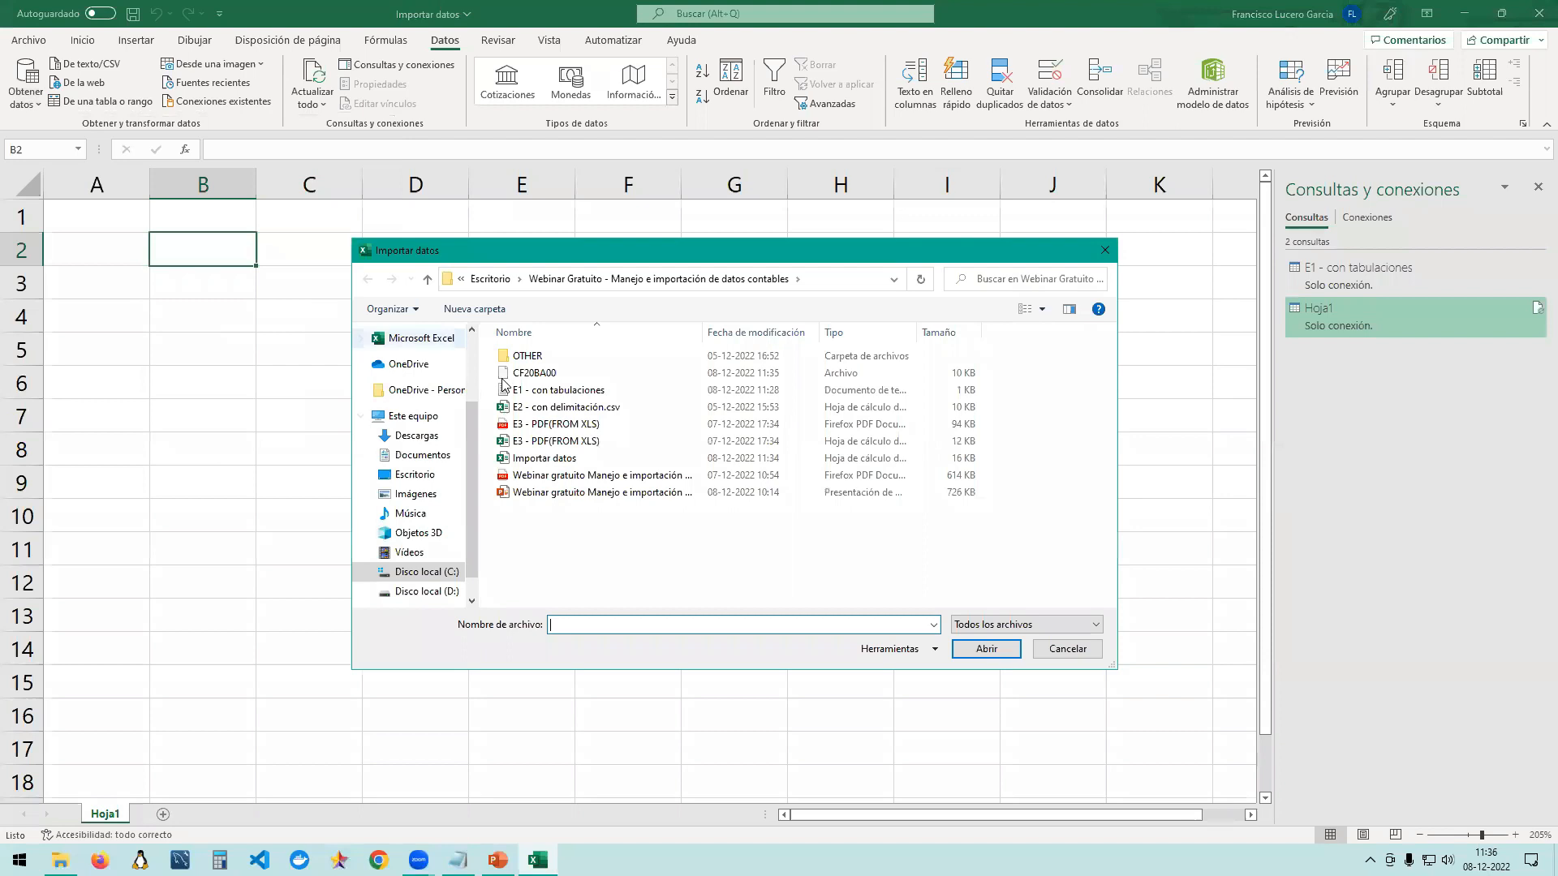
click(579, 426)
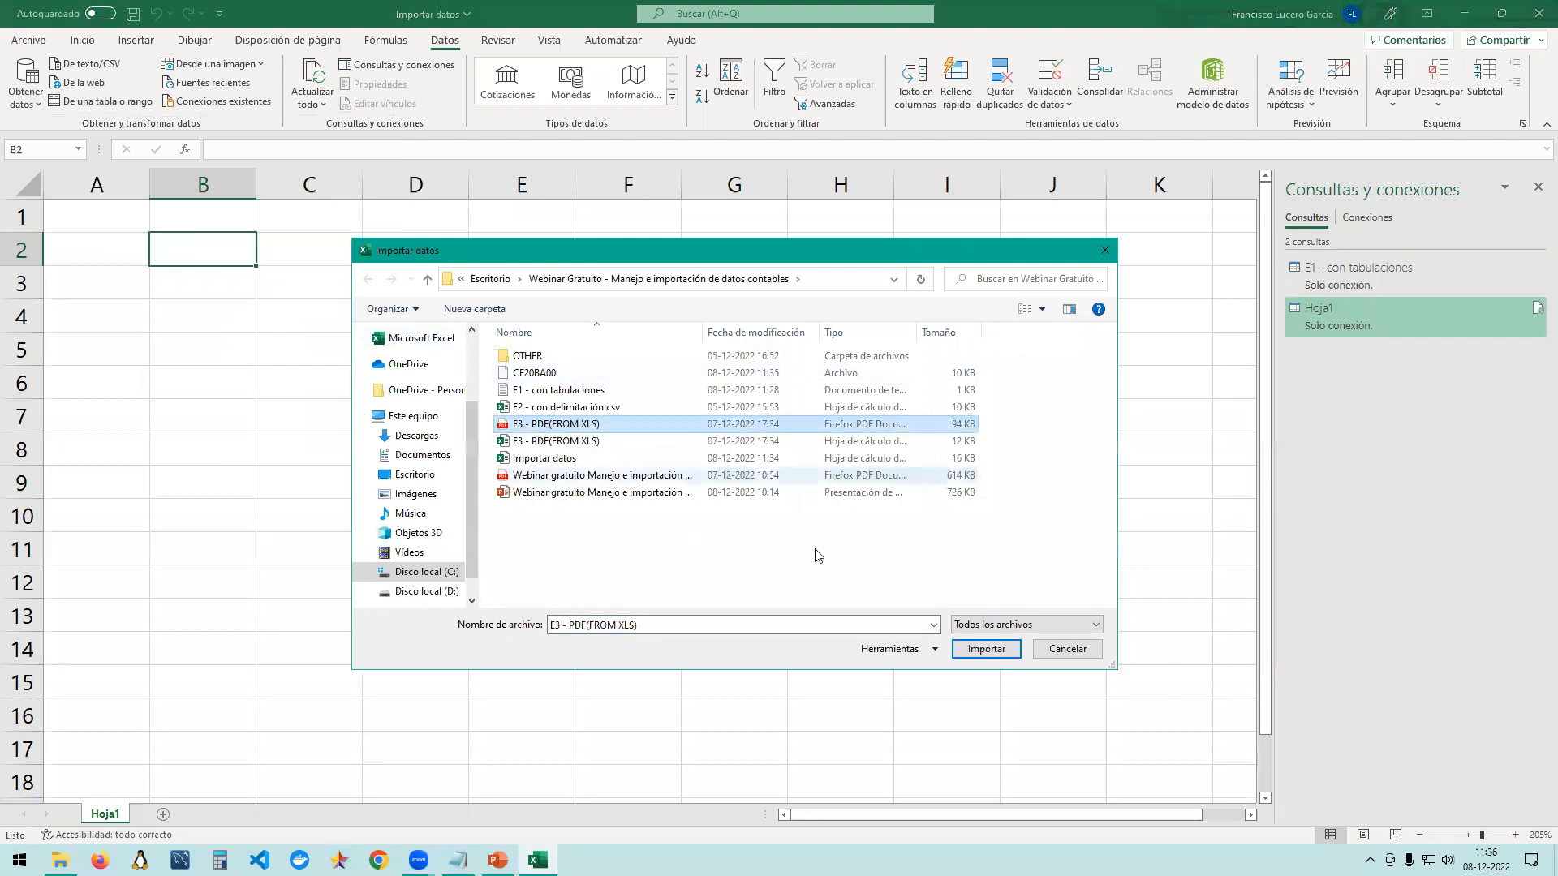
click(986, 649)
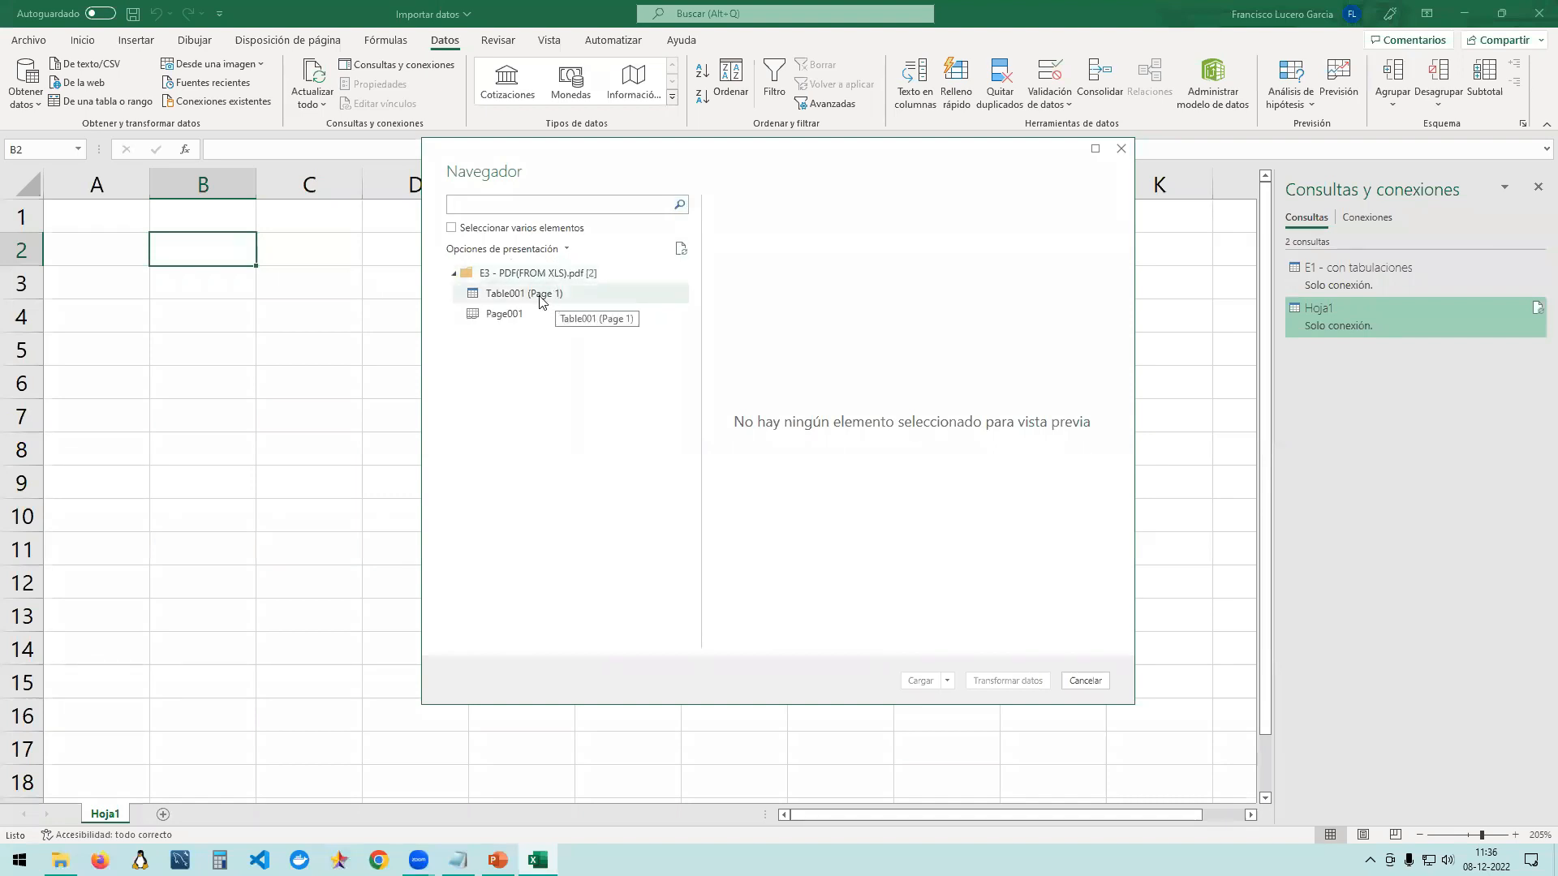
Compare the previews of Table001 (Page 1) and Page001, and load Table001 (Page 1) into the workbook.
click(540, 300)
click(537, 308)
click(535, 299)
click(528, 316)
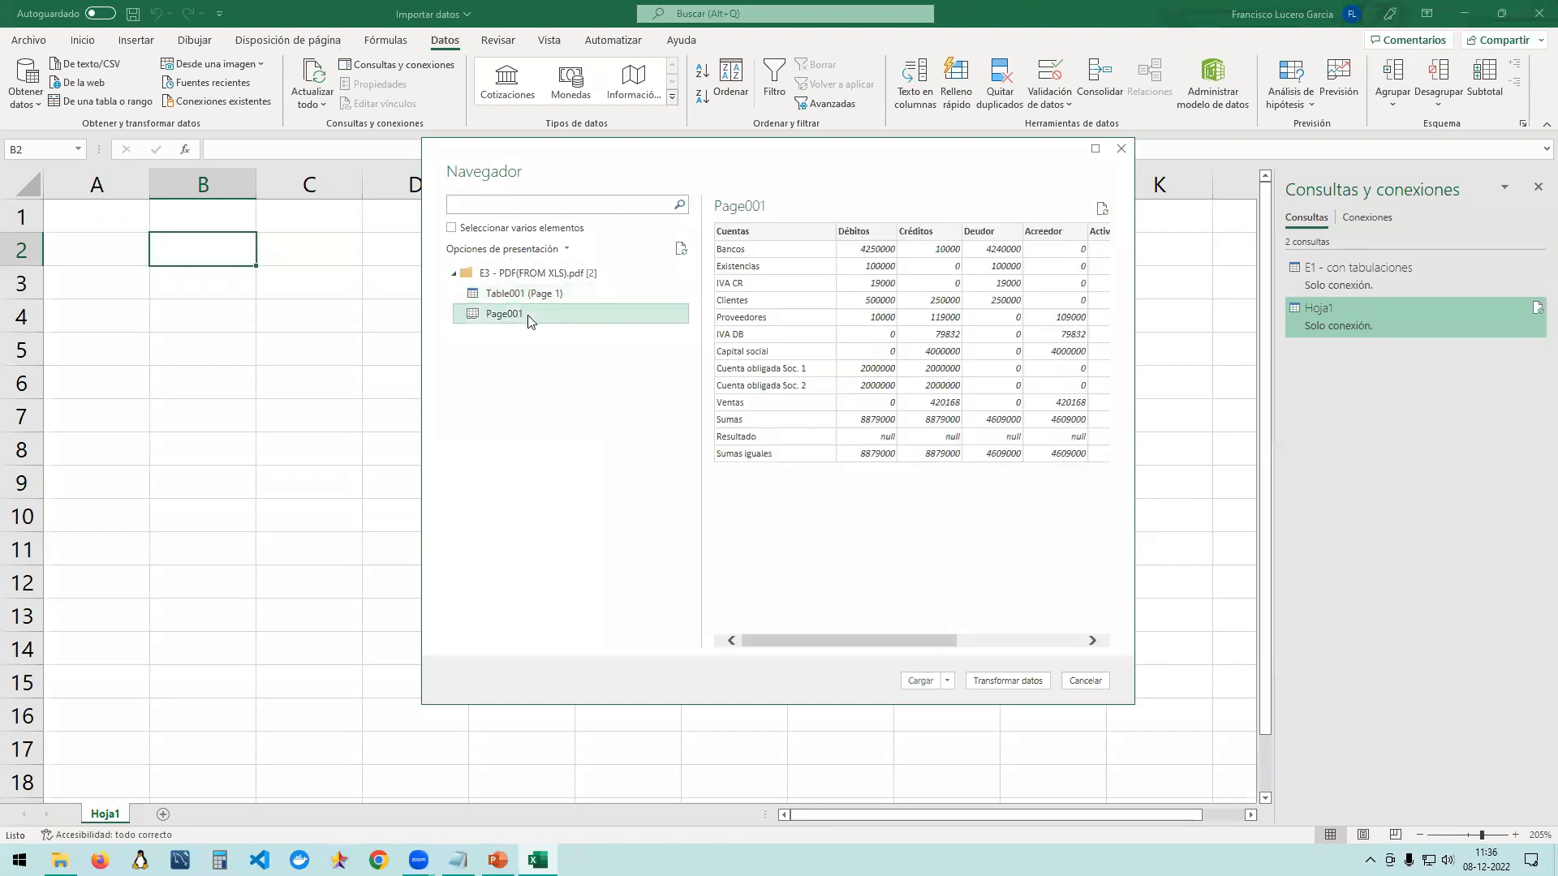
click(526, 297)
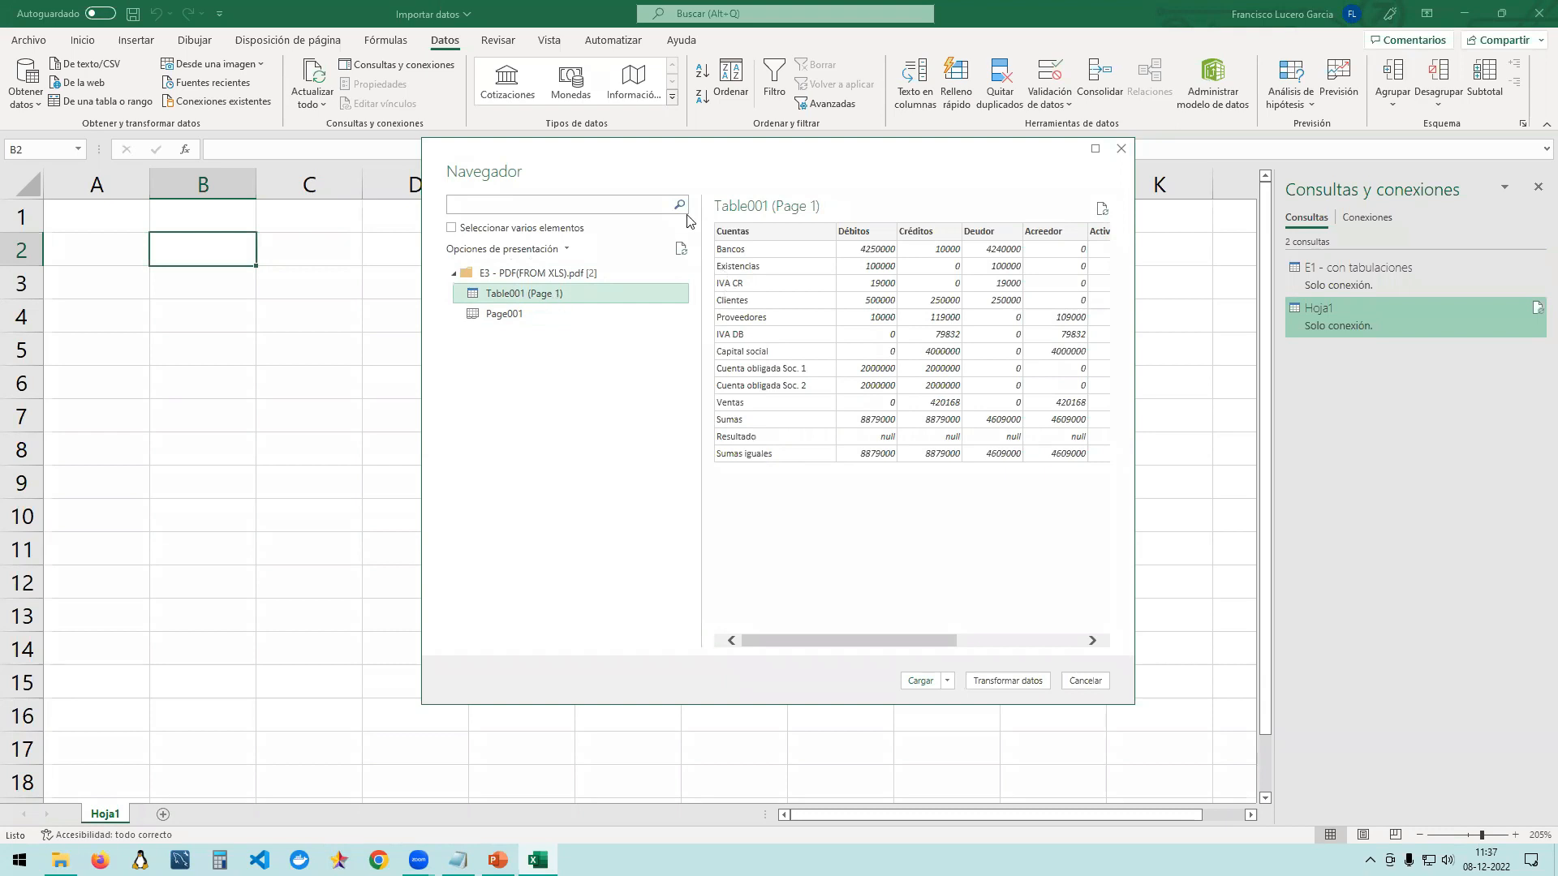
click(515, 318)
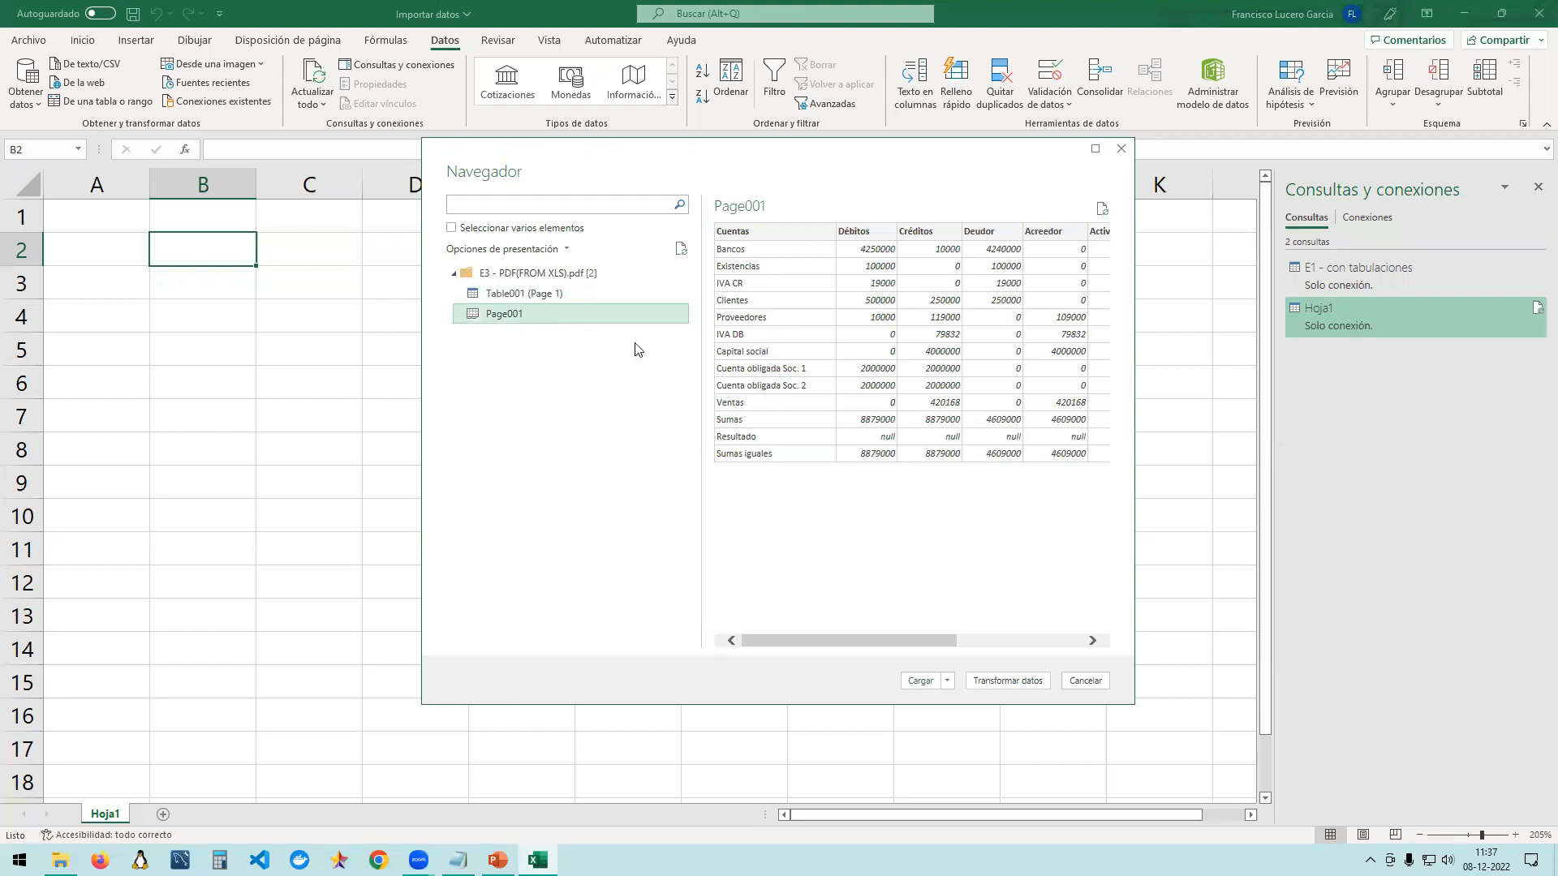
click(574, 296)
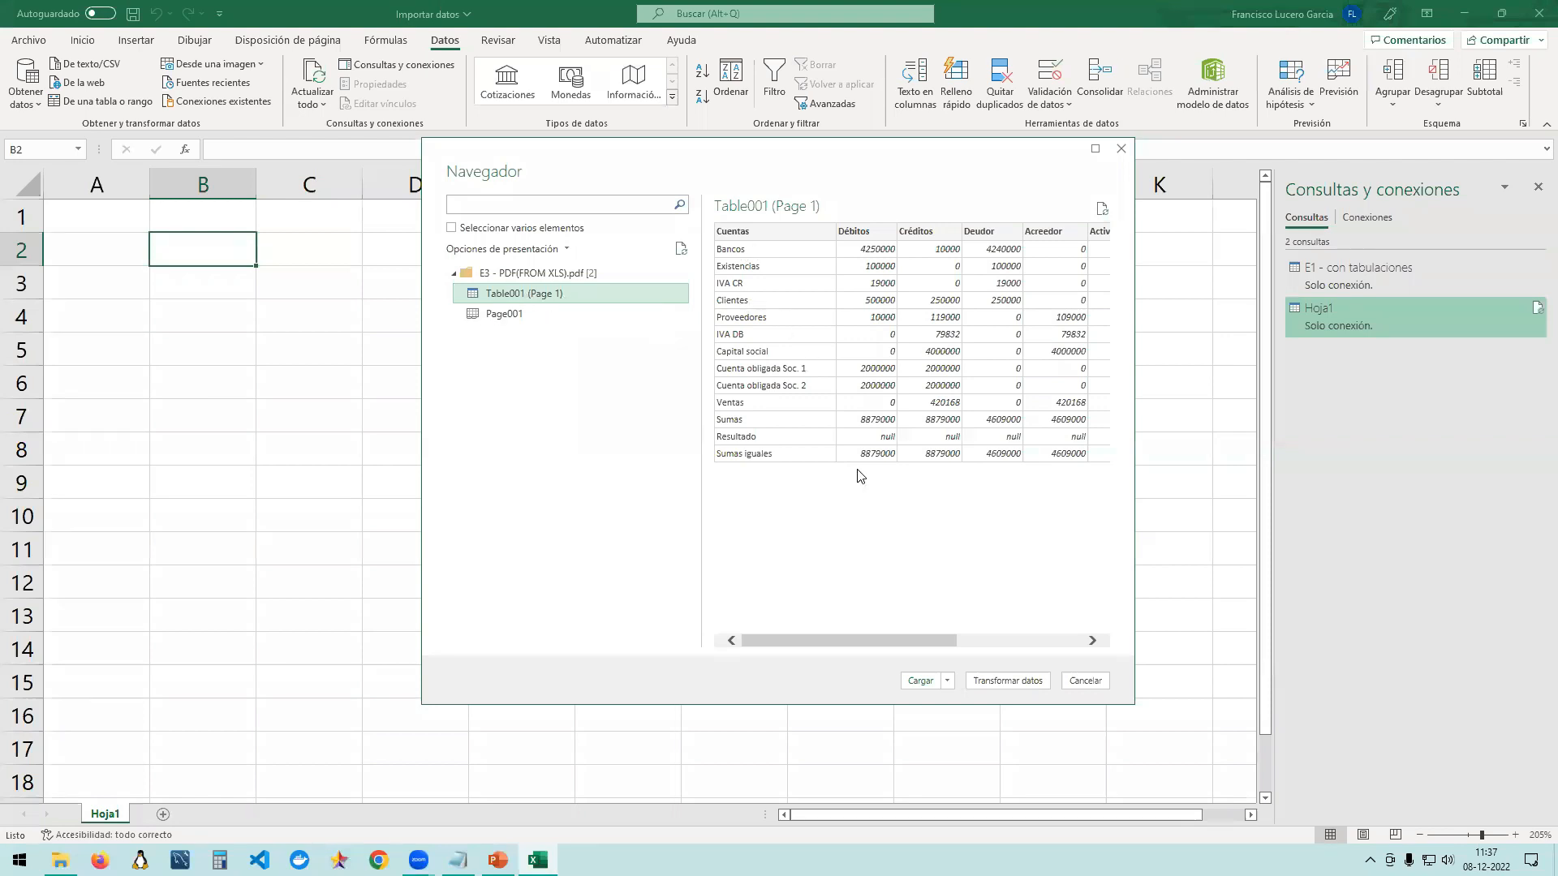
click(917, 682)
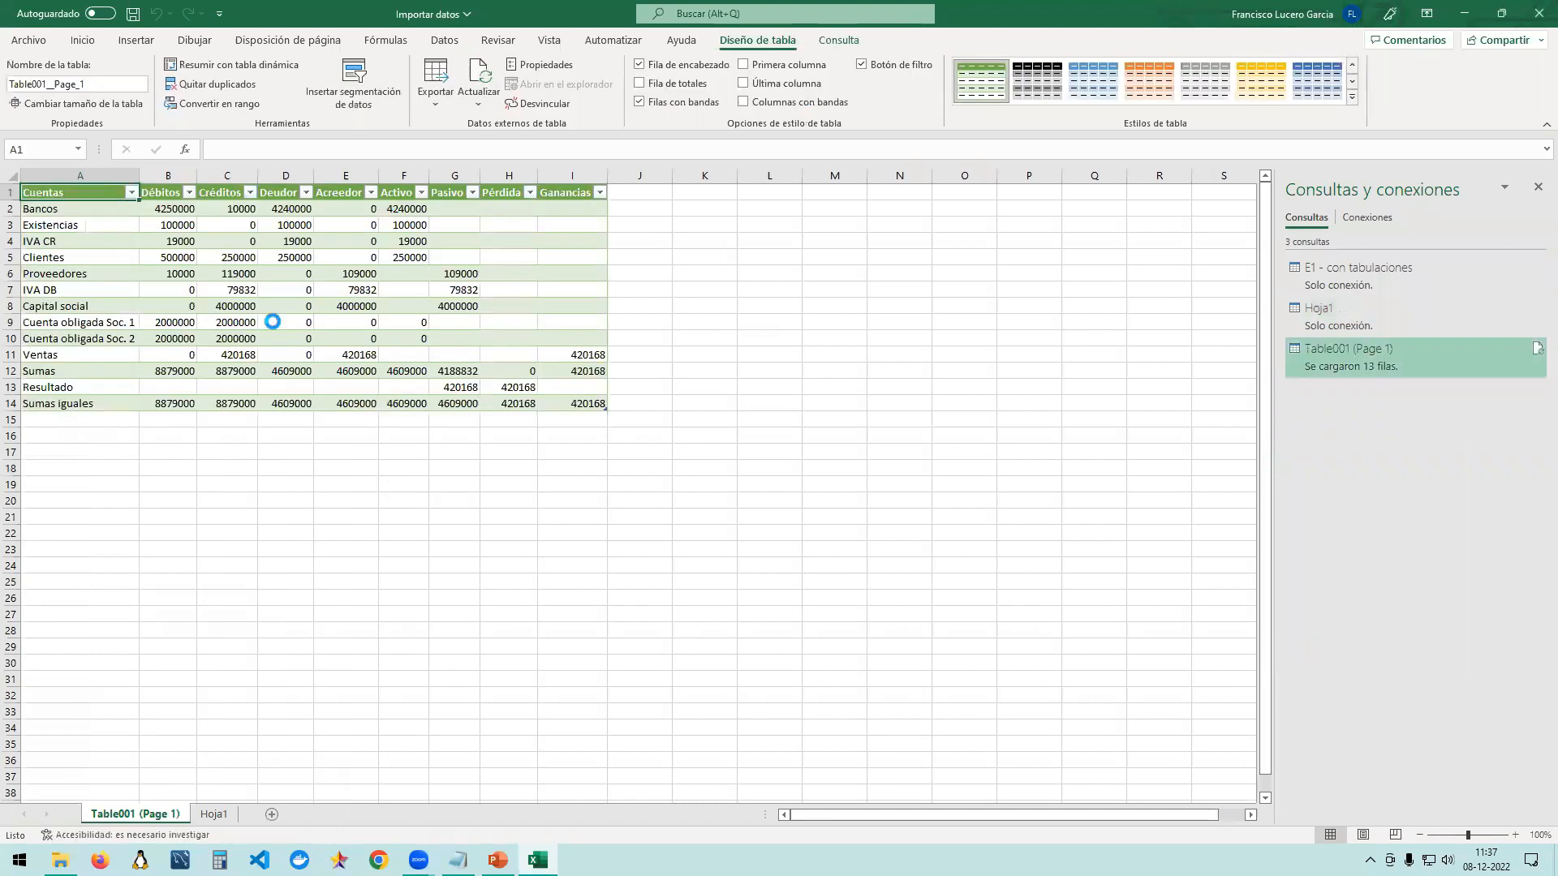
Examine the imported accounts table's figures from Débitos to Ganancias at an enlarged size.
ctrl+scroll(275, 317, up, 3)
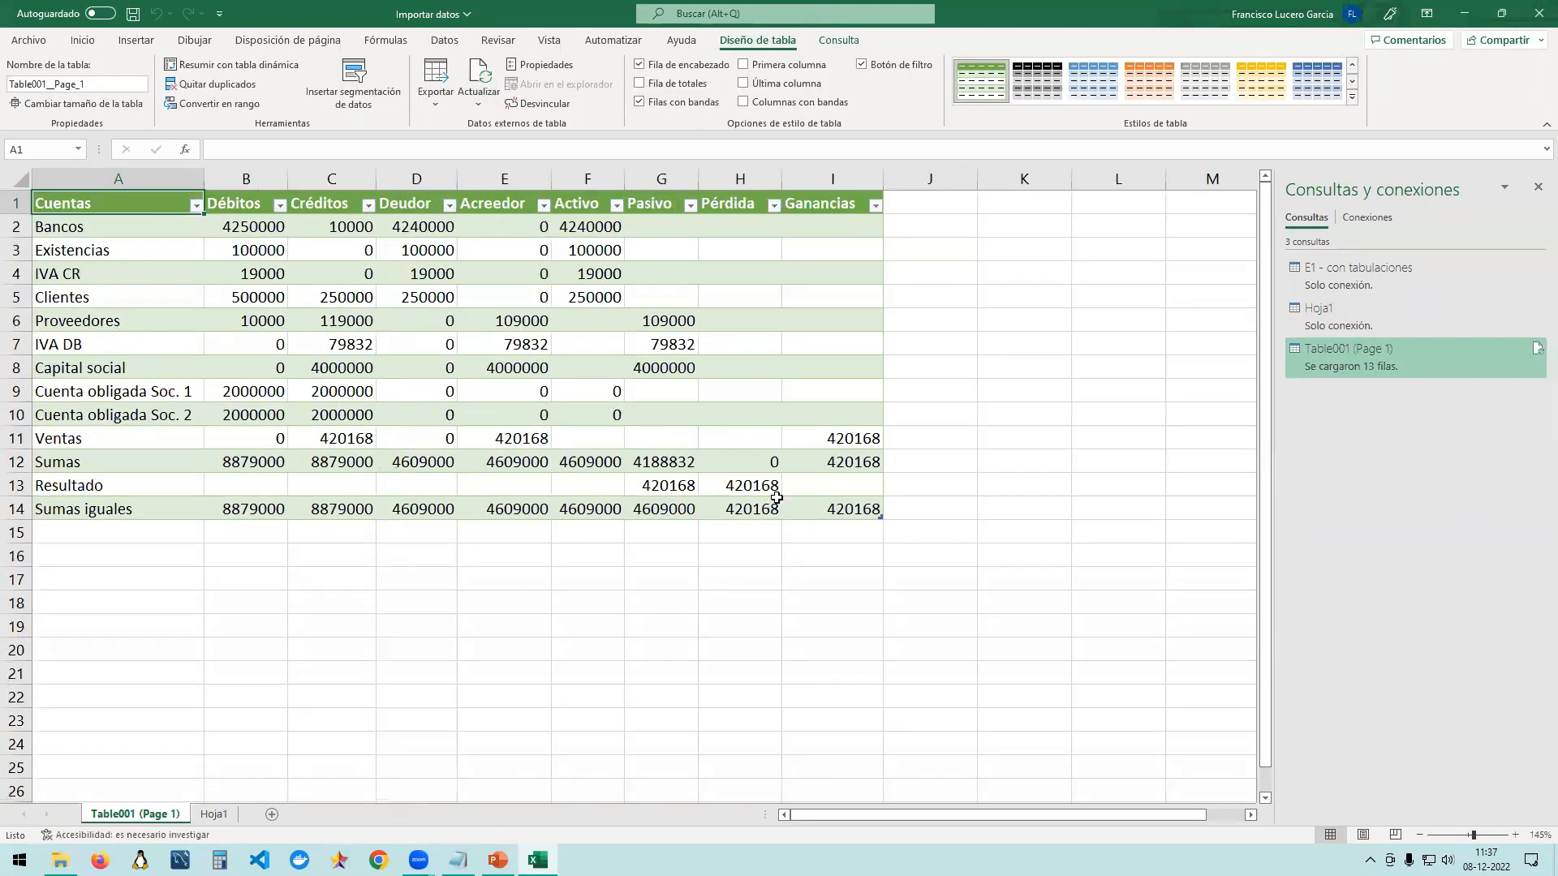
drag(827, 511, 625, 446)
drag(244, 213, 244, 203)
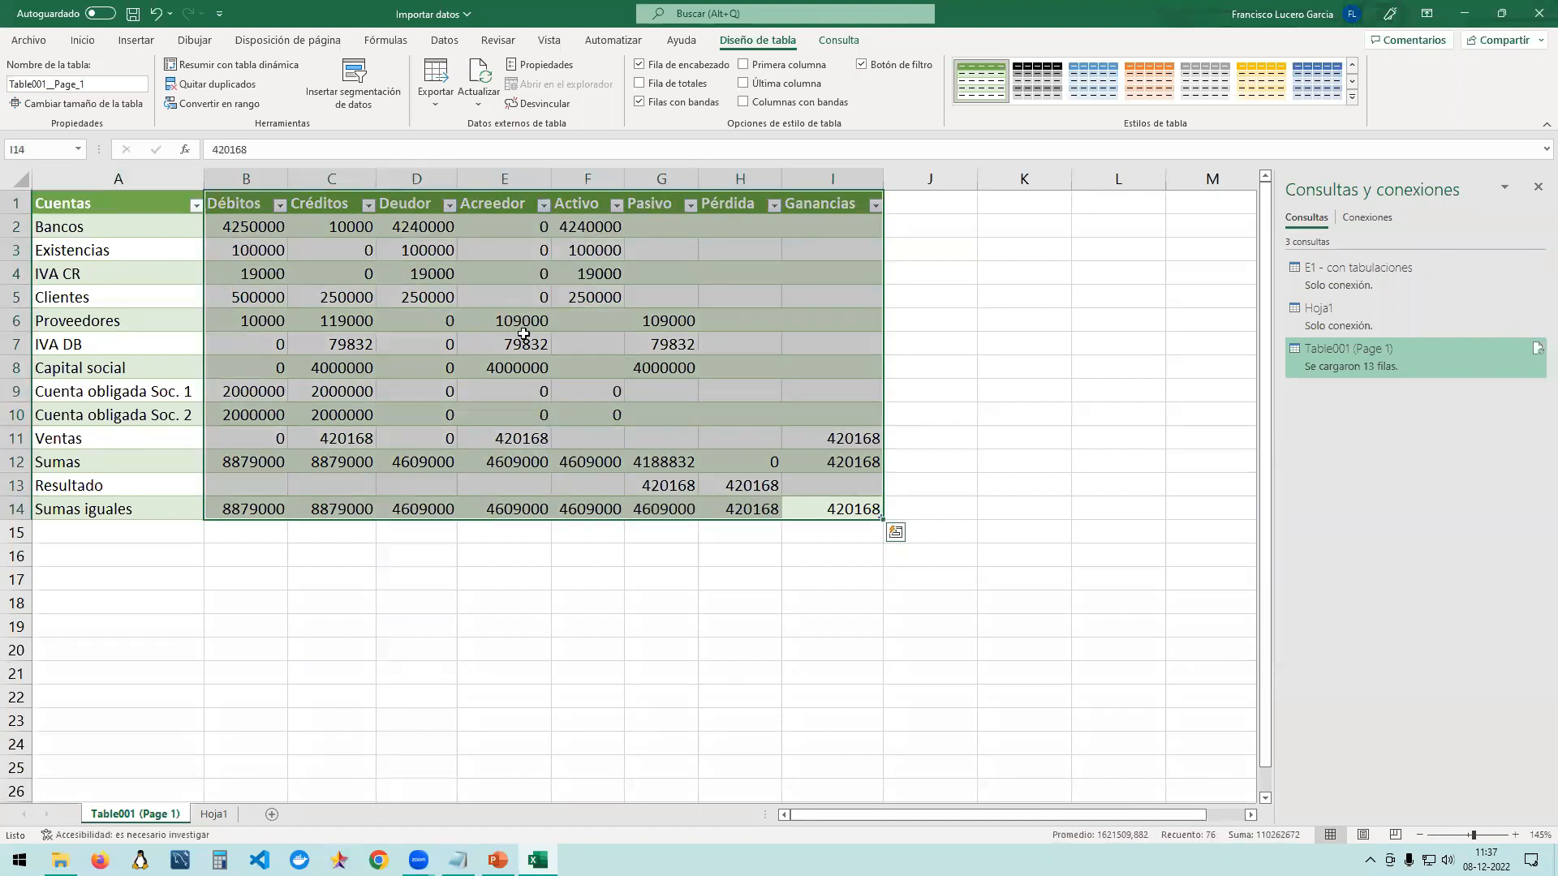
click(730, 483)
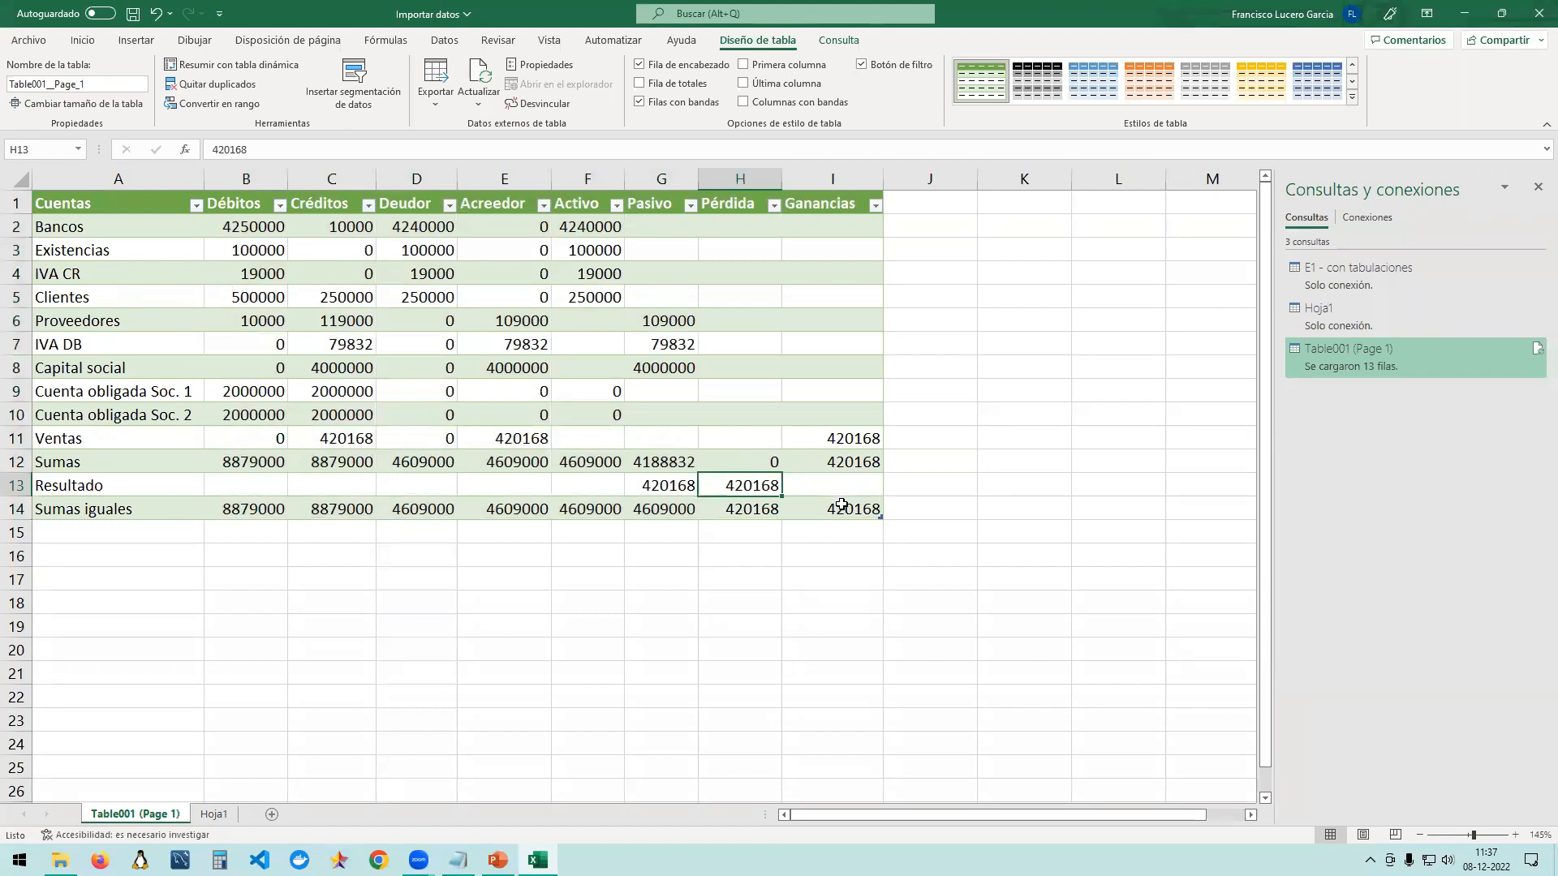
Copy the entire imported table with its headers and paste it as plain values at cell A1 of Hoja1.
click(845, 508)
key(ctrl+a)
key(ctrl+a)
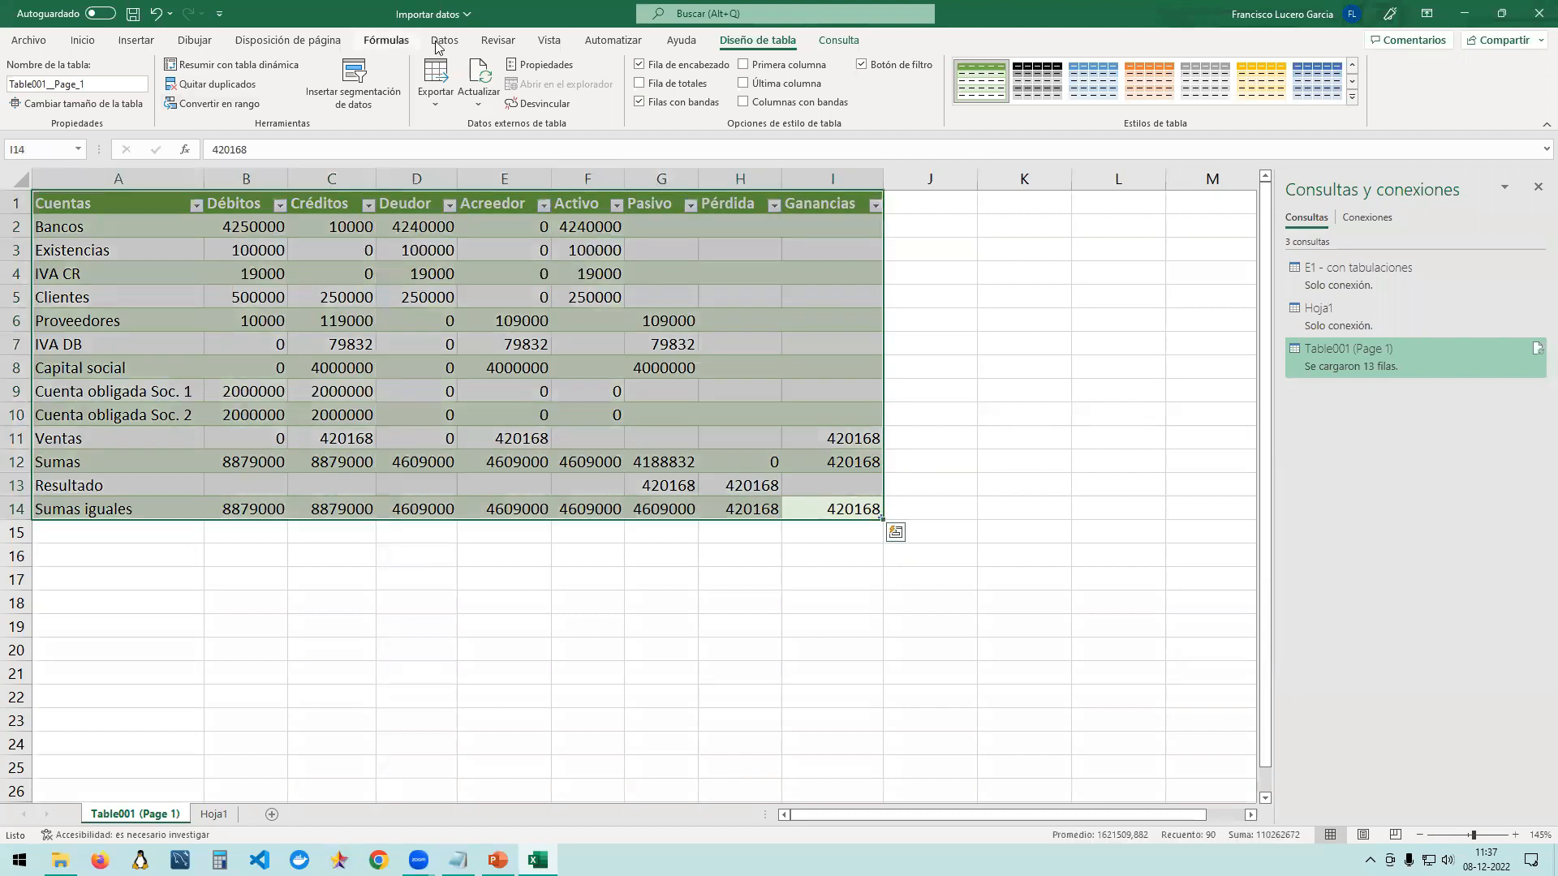
click(439, 43)
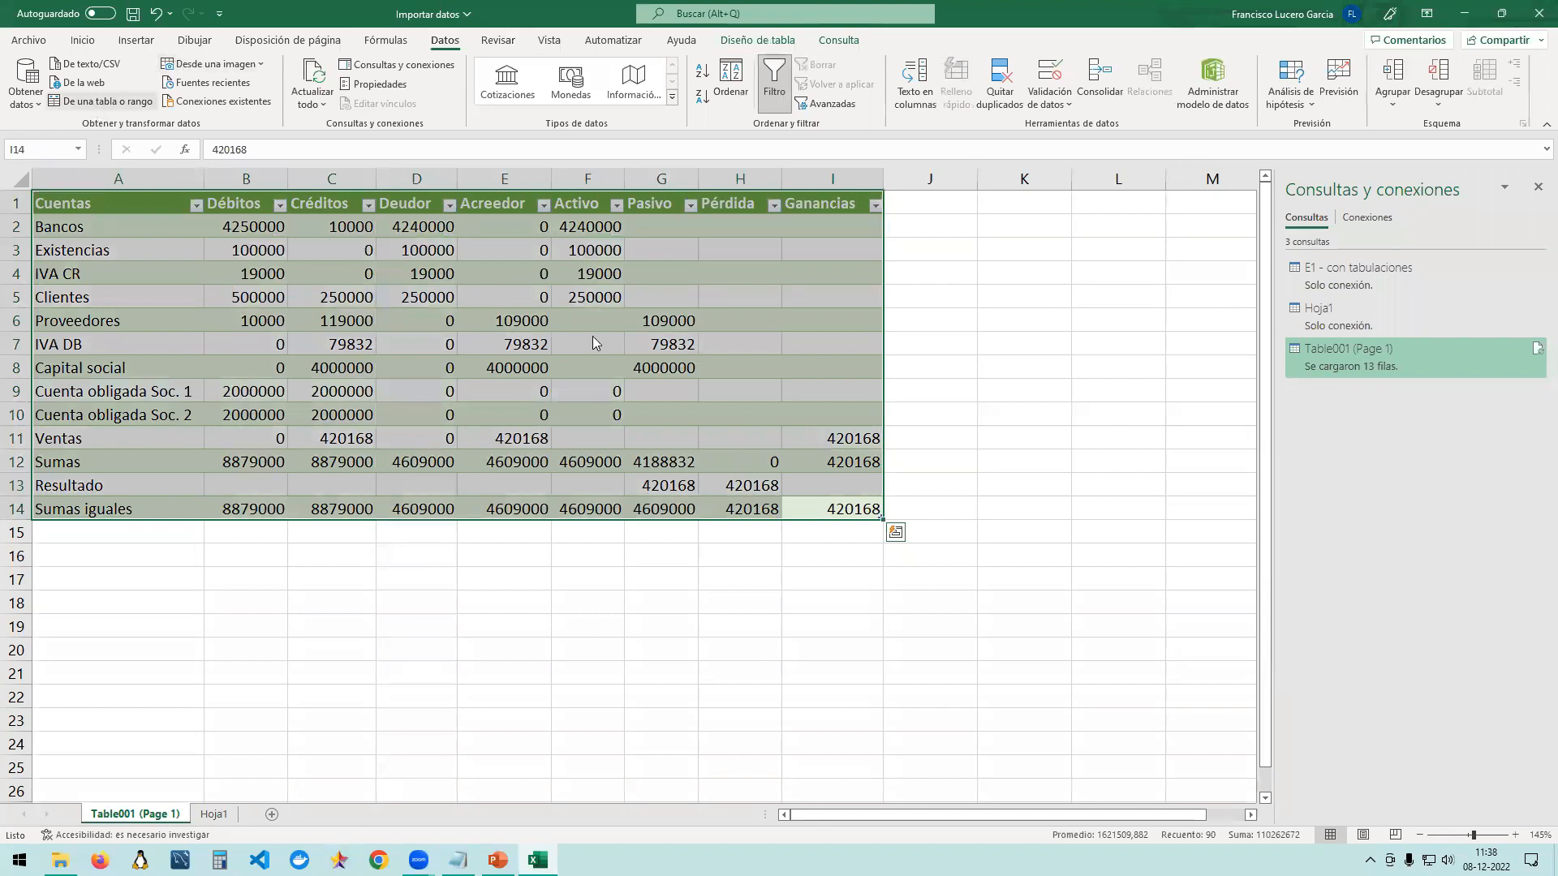
right_click(421, 335)
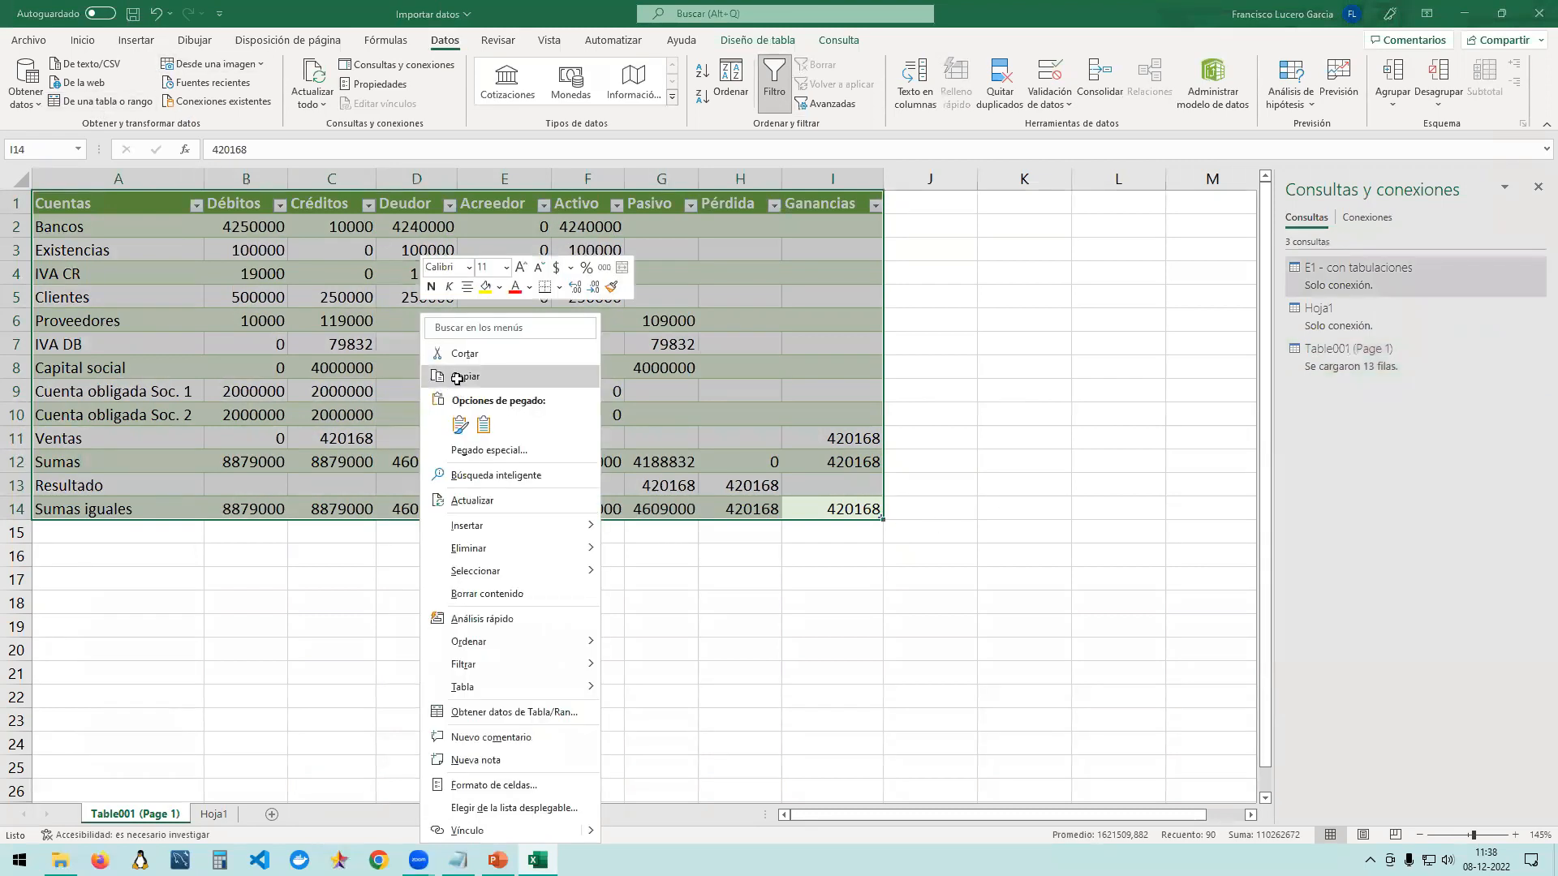
click(458, 377)
click(213, 814)
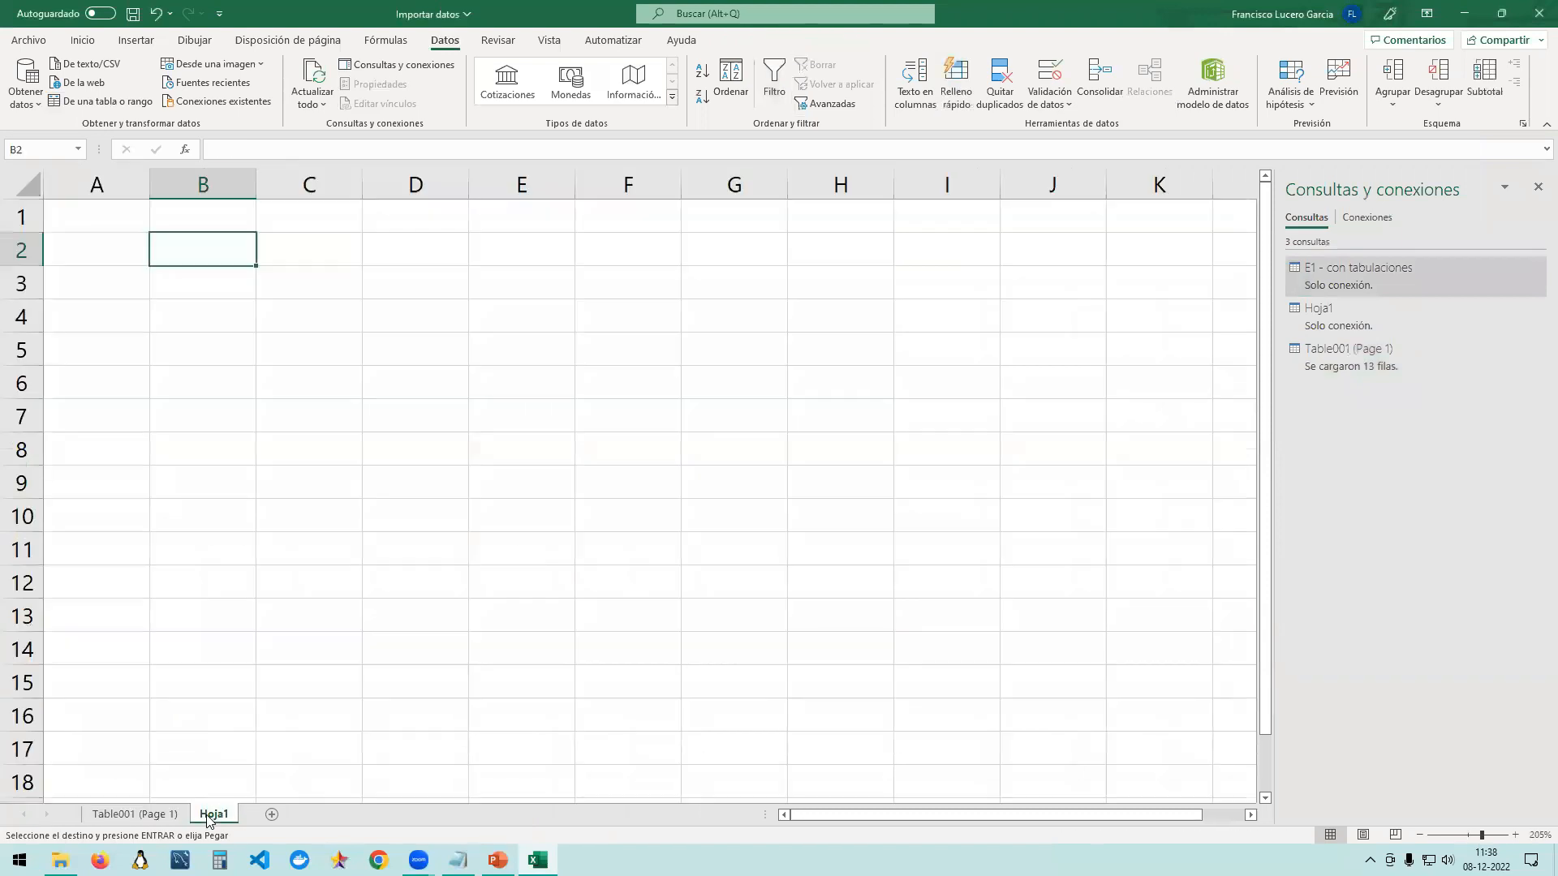
right_click(109, 221)
click(200, 335)
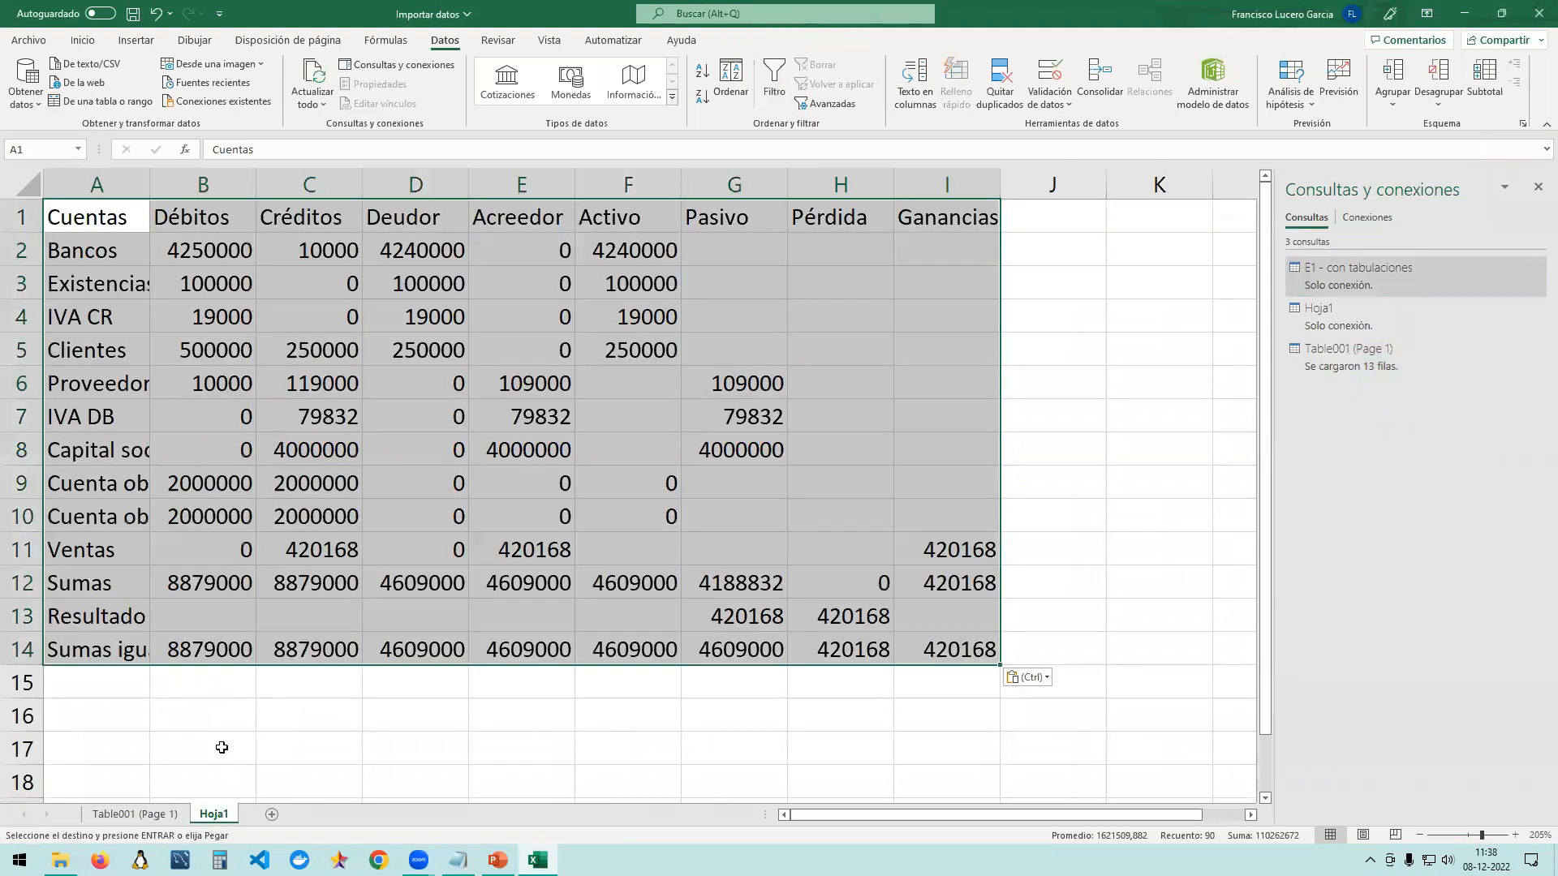
Delete the worksheet "Table001 (Page 1)" from the workbook, leaving only Hoja1.
right_click(161, 819)
click(212, 624)
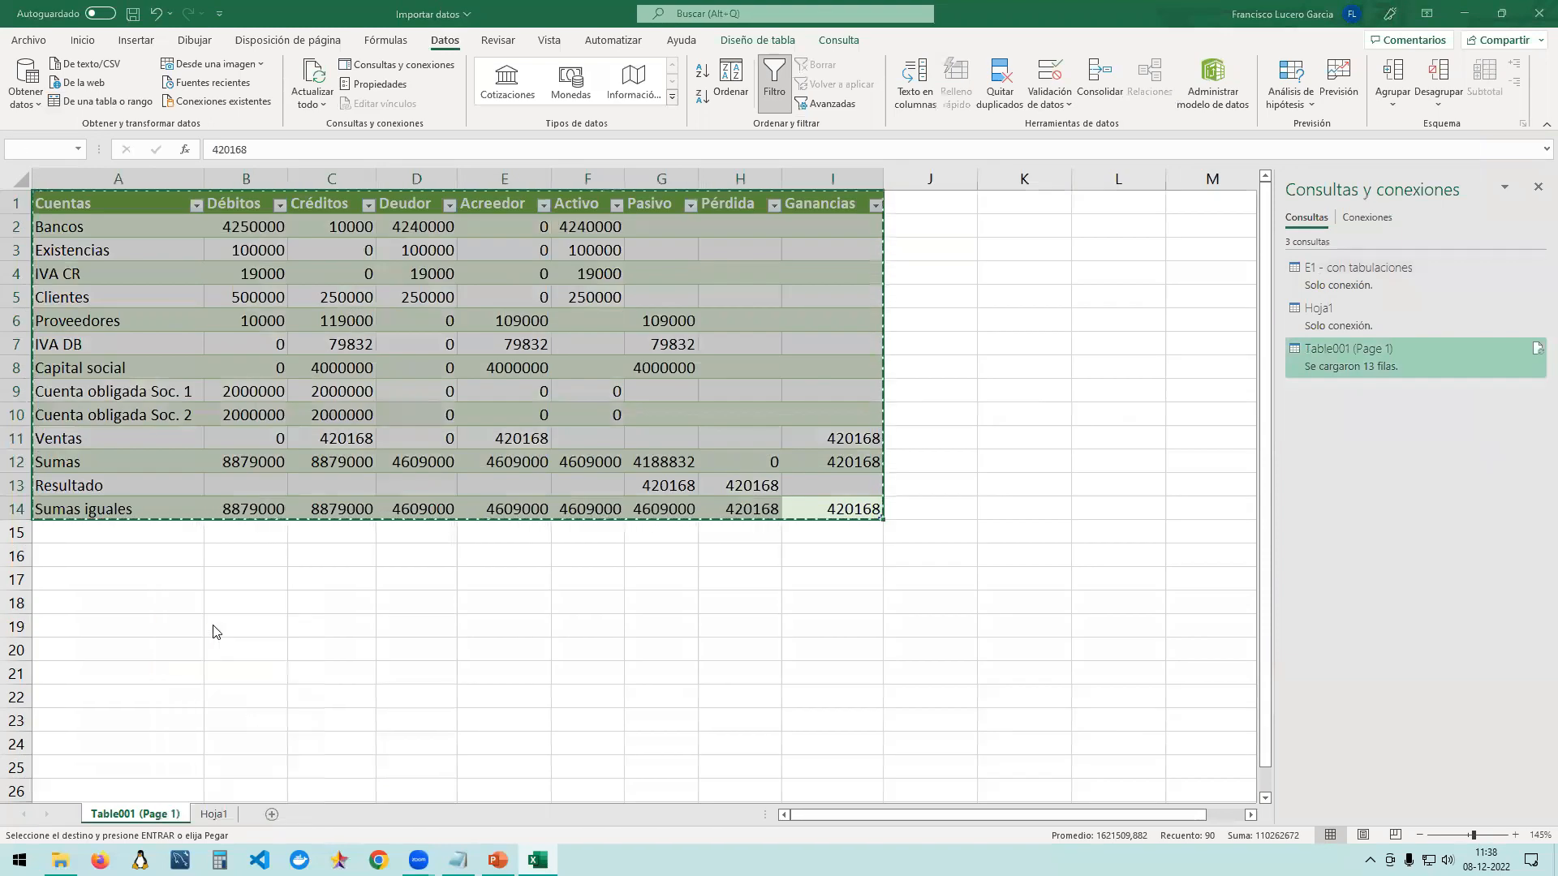
click(734, 480)
click(714, 506)
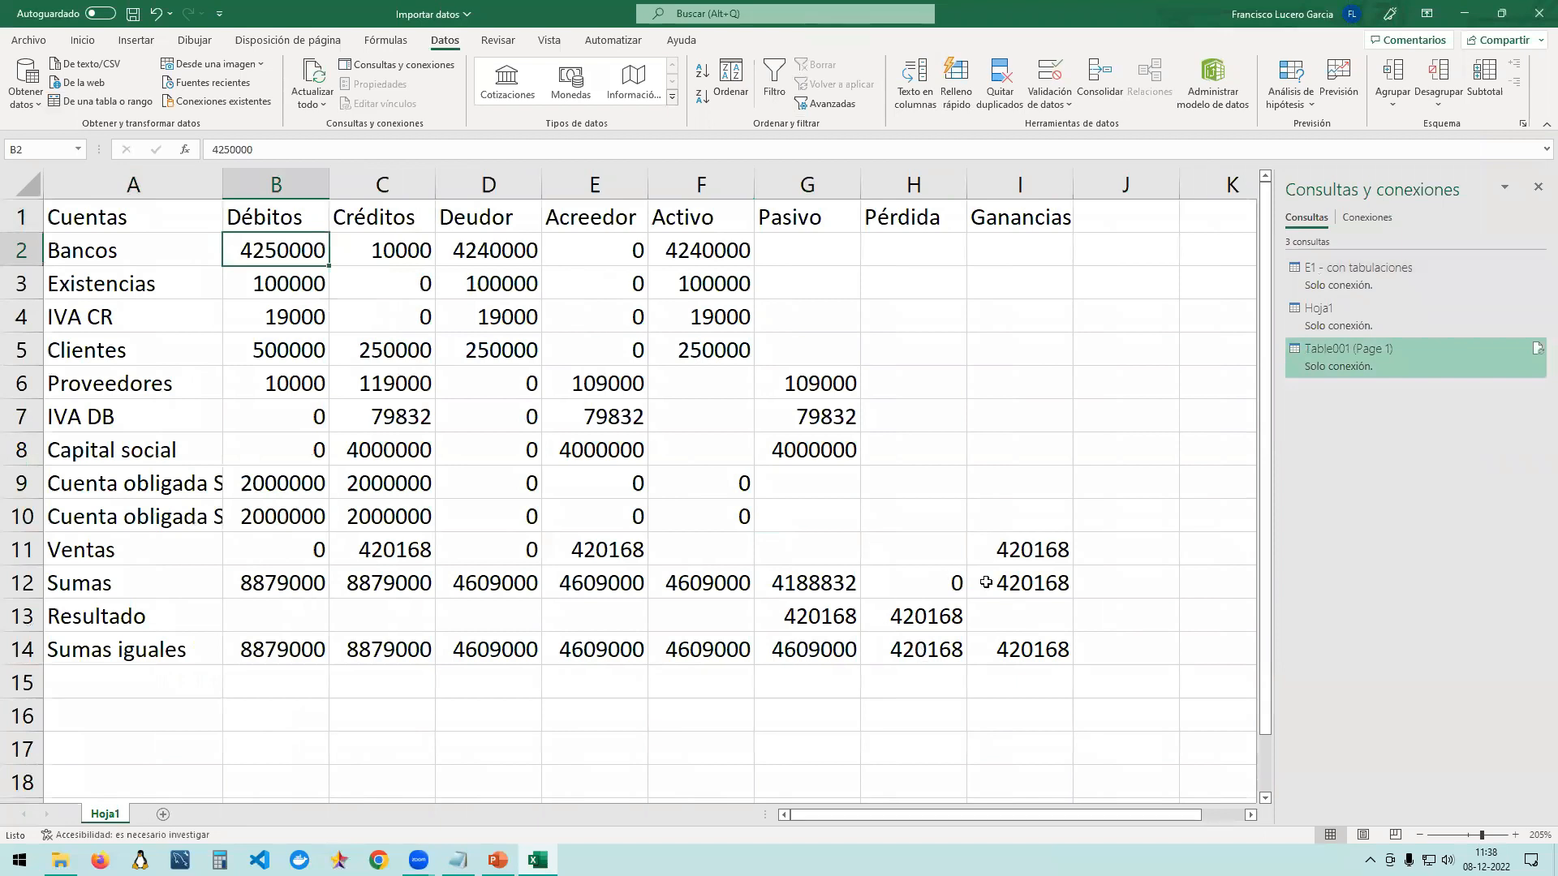
Convert the pasted range A1:I14 on Hoja1 into a table with headers.
mouse_move(1015, 649)
mouse_down()
mouse_move(727, 546)
mouse_move(365, 306)
mouse_move(114, 209)
mouse_move(168, 211)
mouse_up()
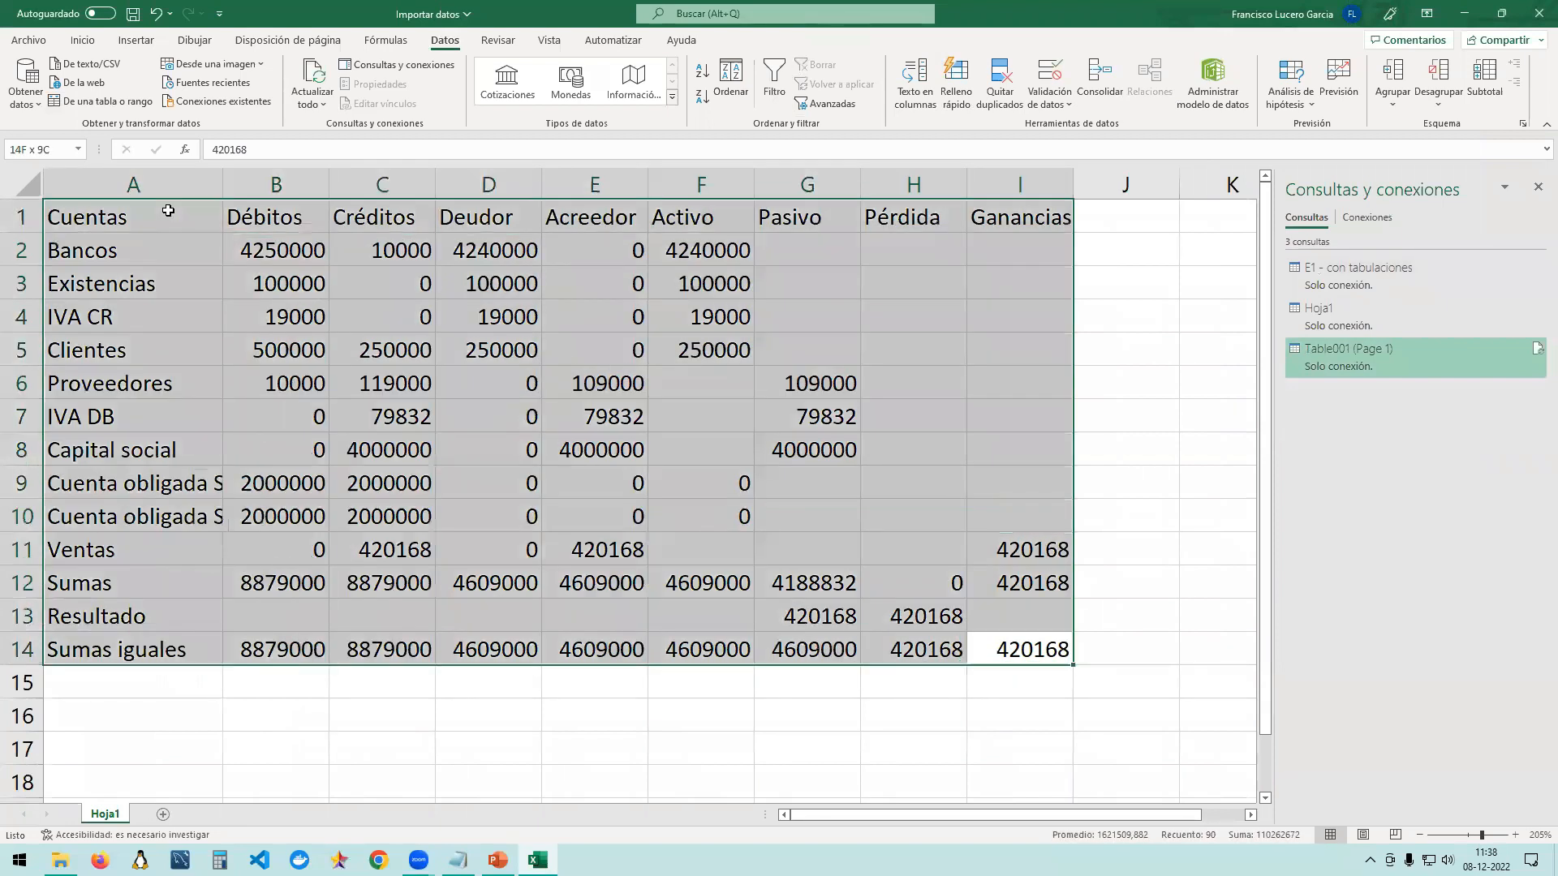
click(152, 45)
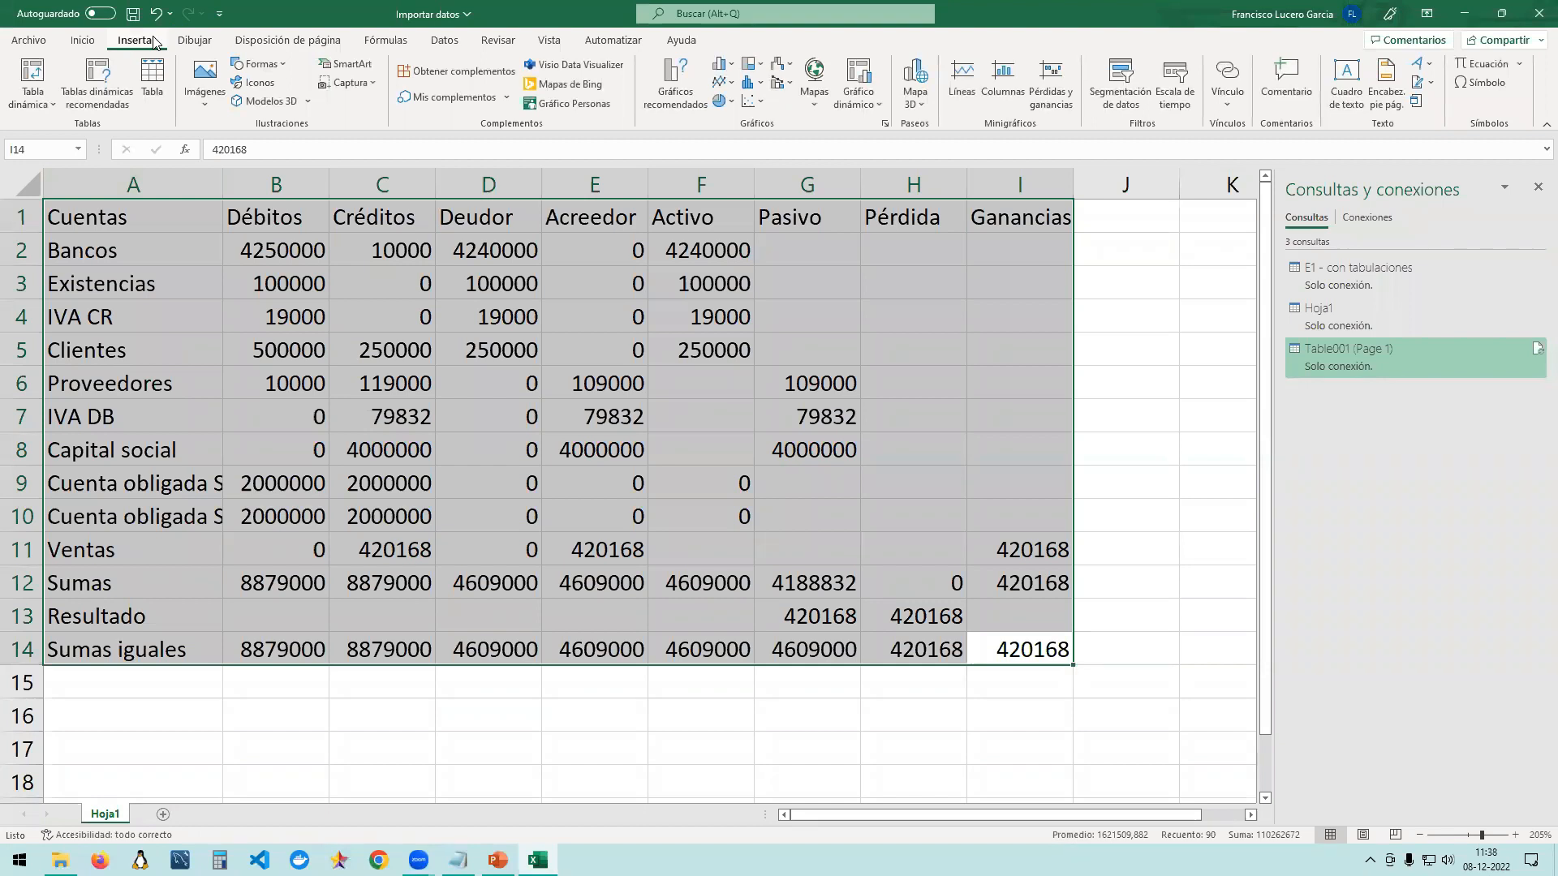
click(154, 102)
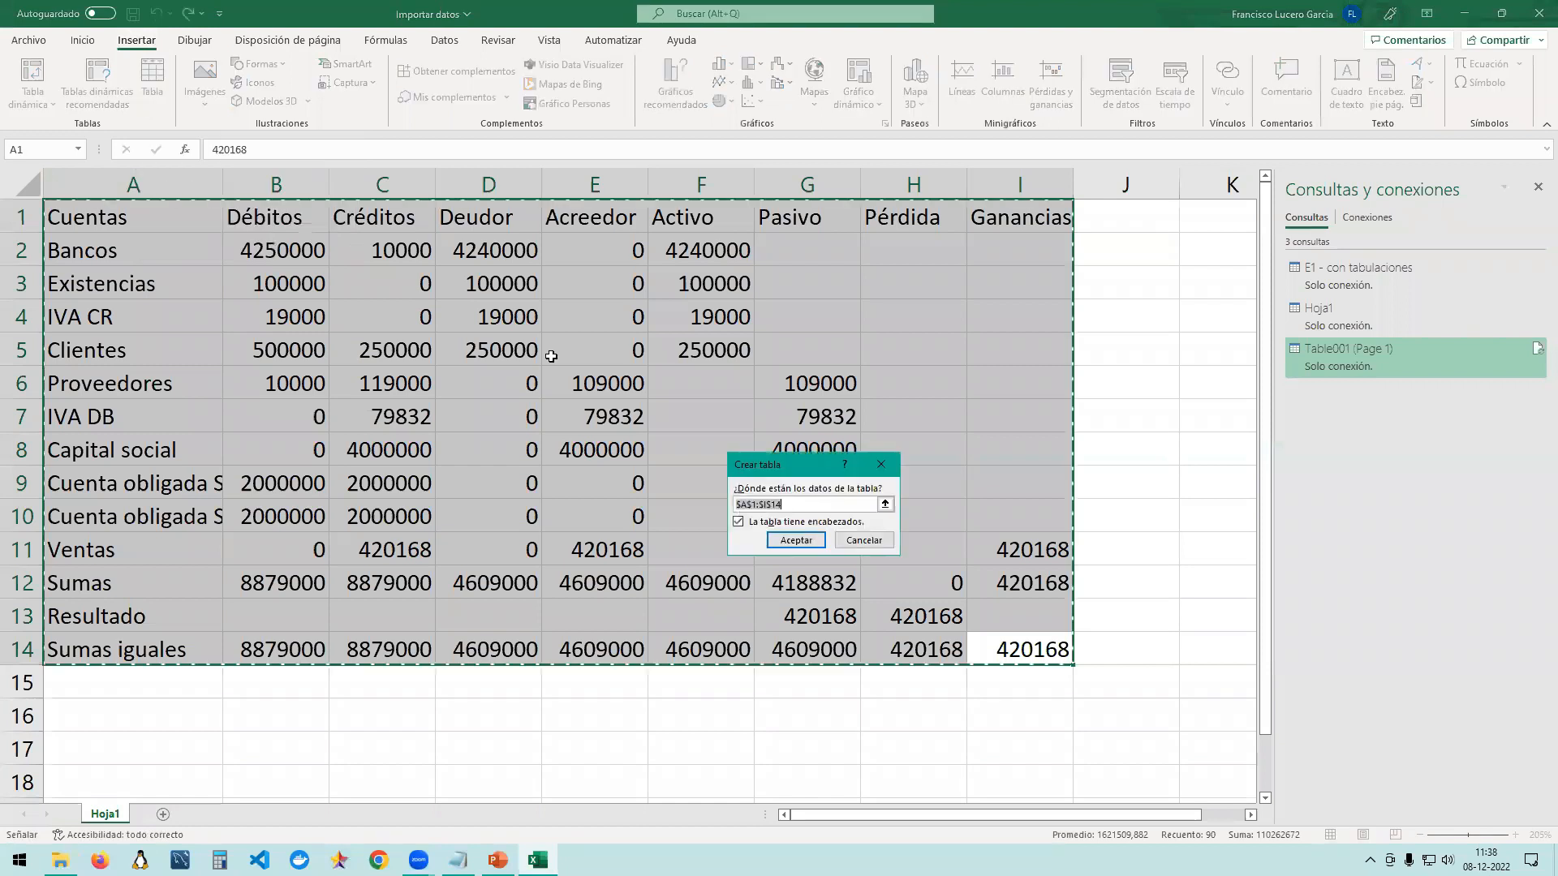
click(796, 540)
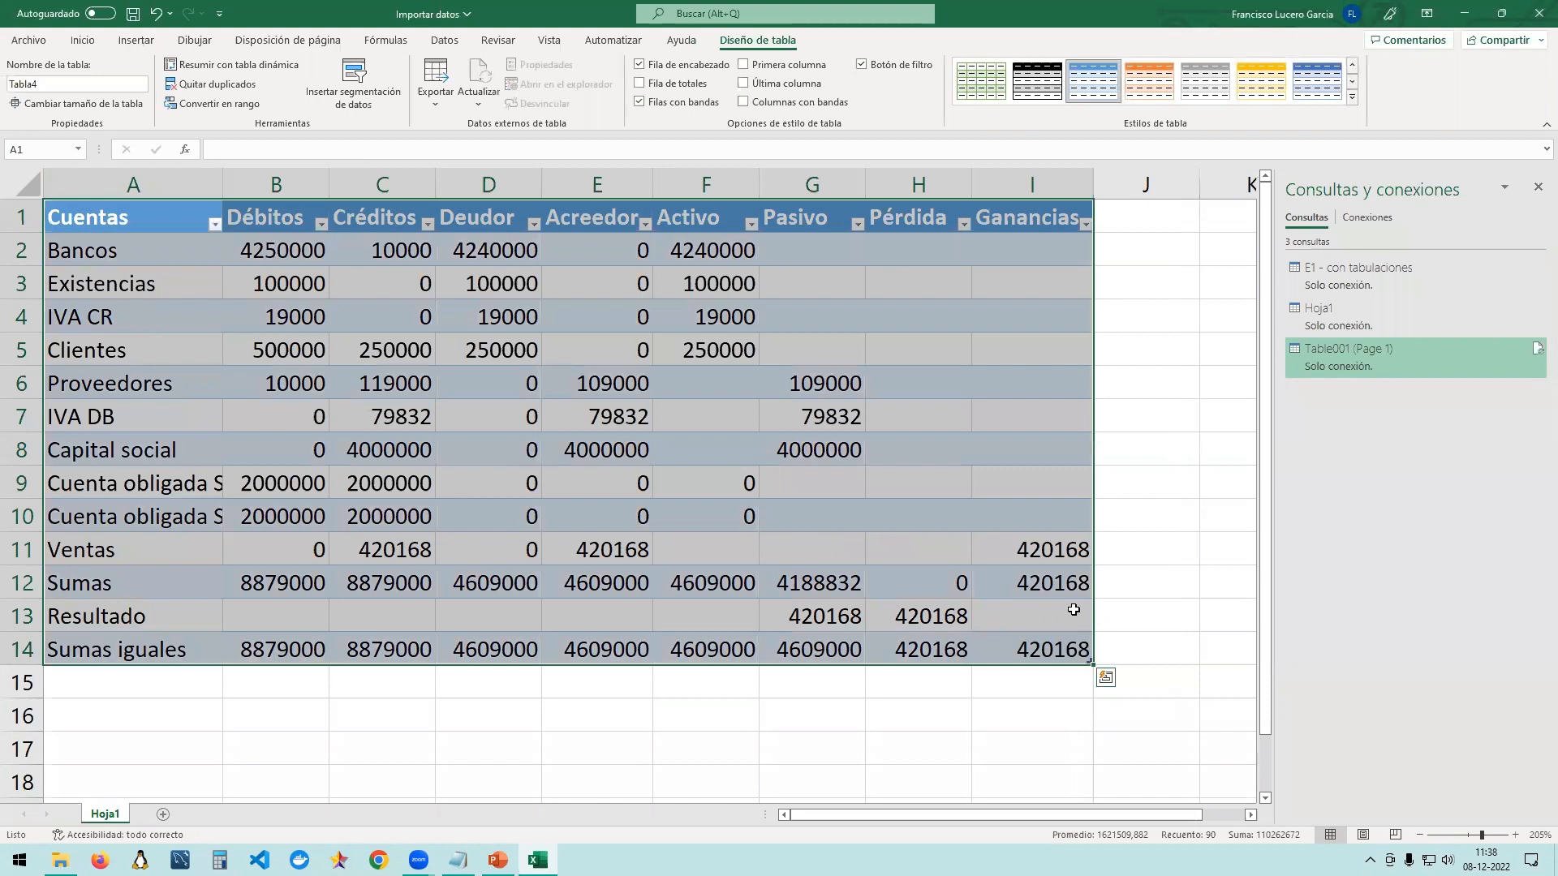
Preview the accounts table for printing, set the page orientation to horizontal, and return to the worksheet.
drag(1028, 649, 152, 223)
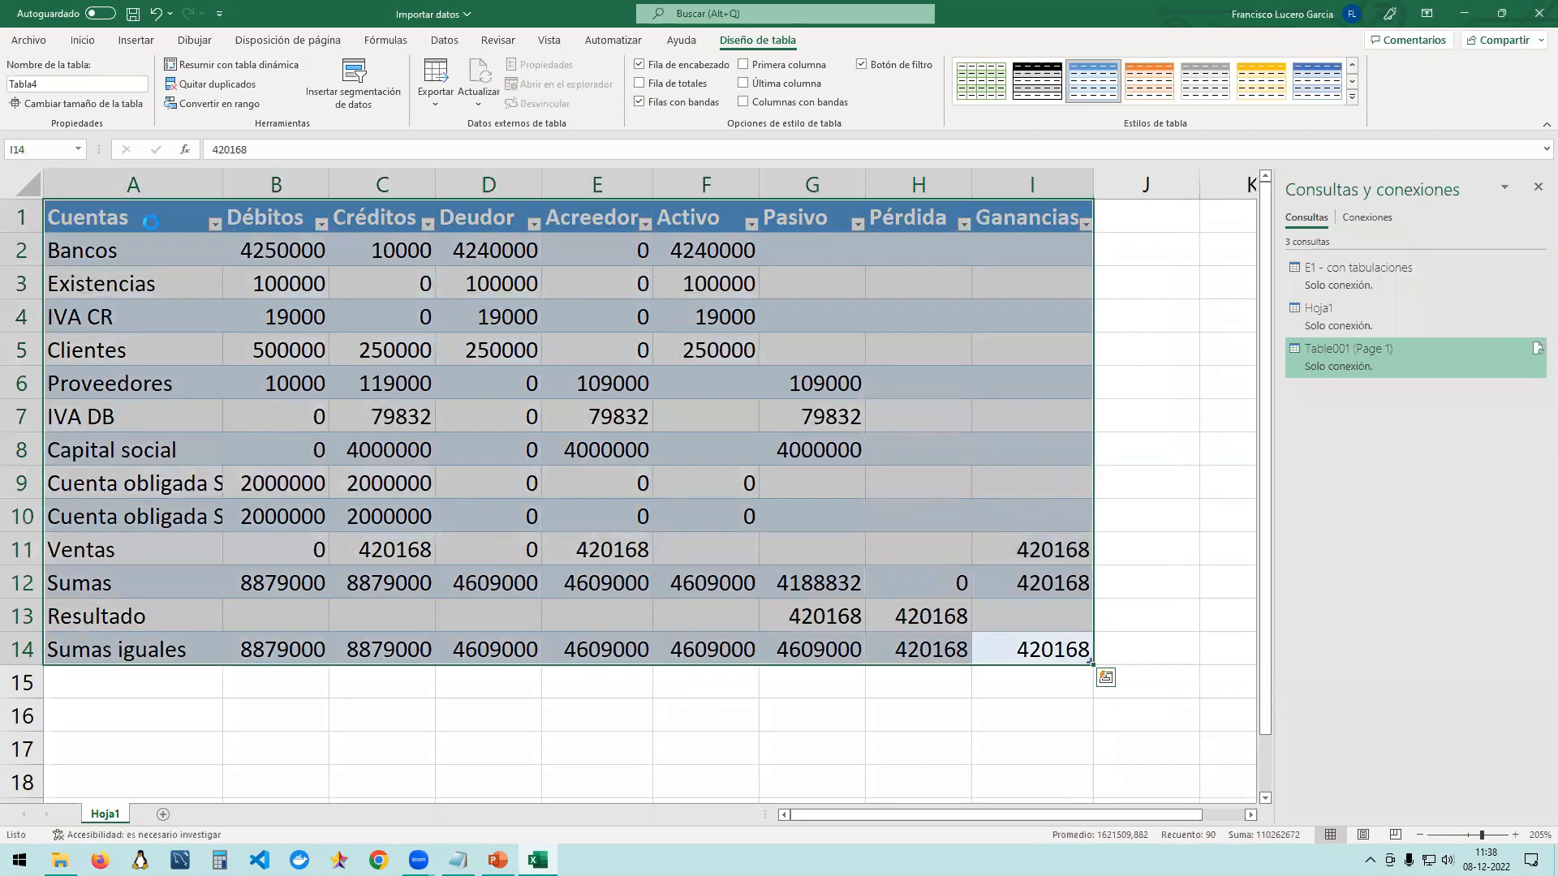
key(ctrl+p)
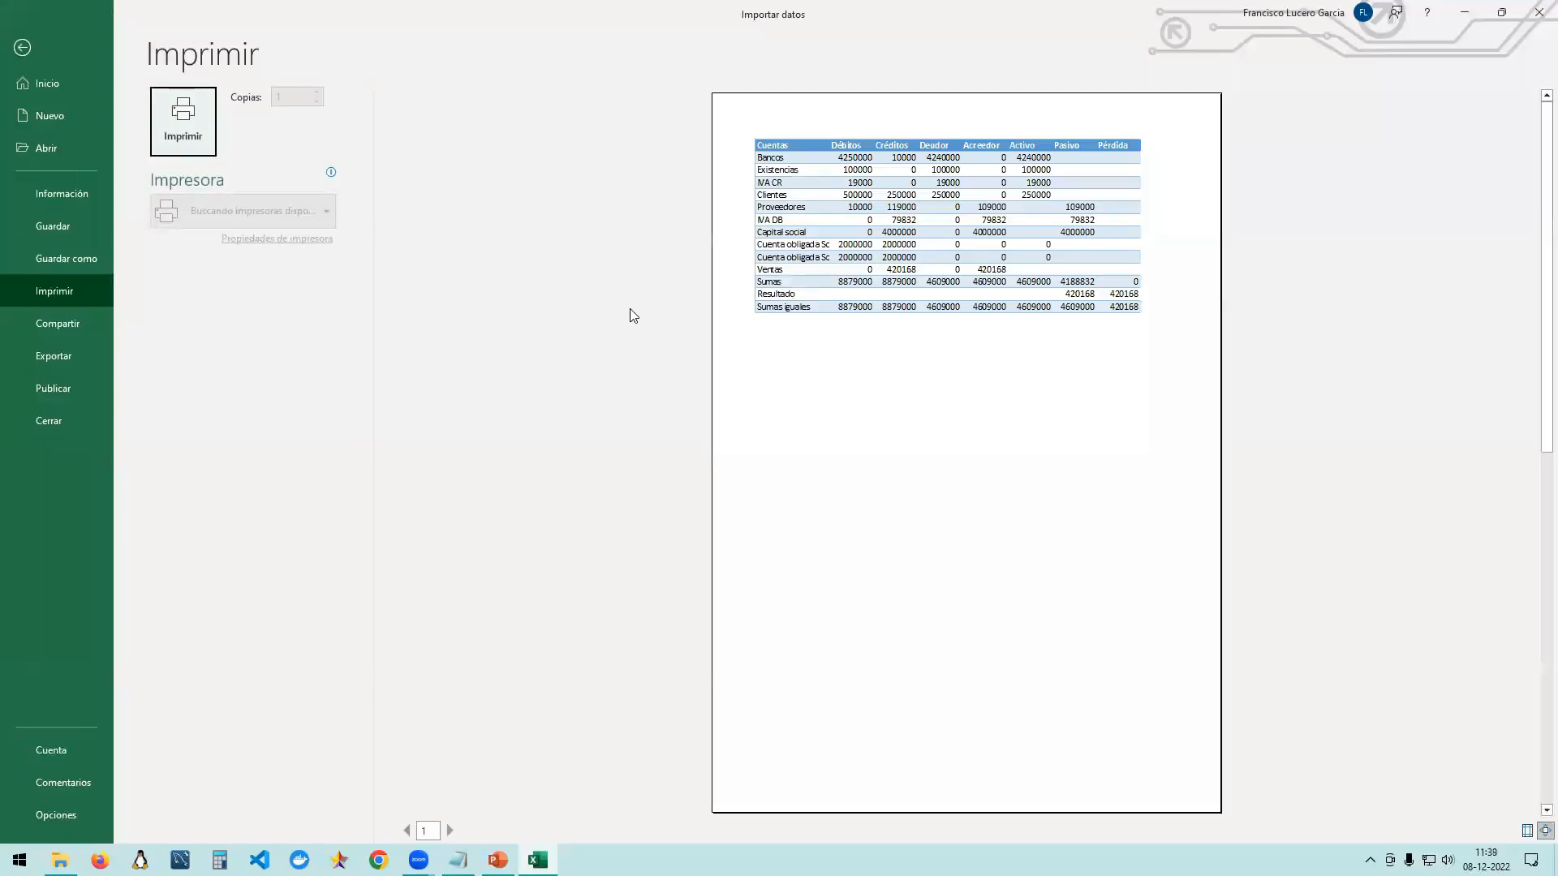
click(296, 307)
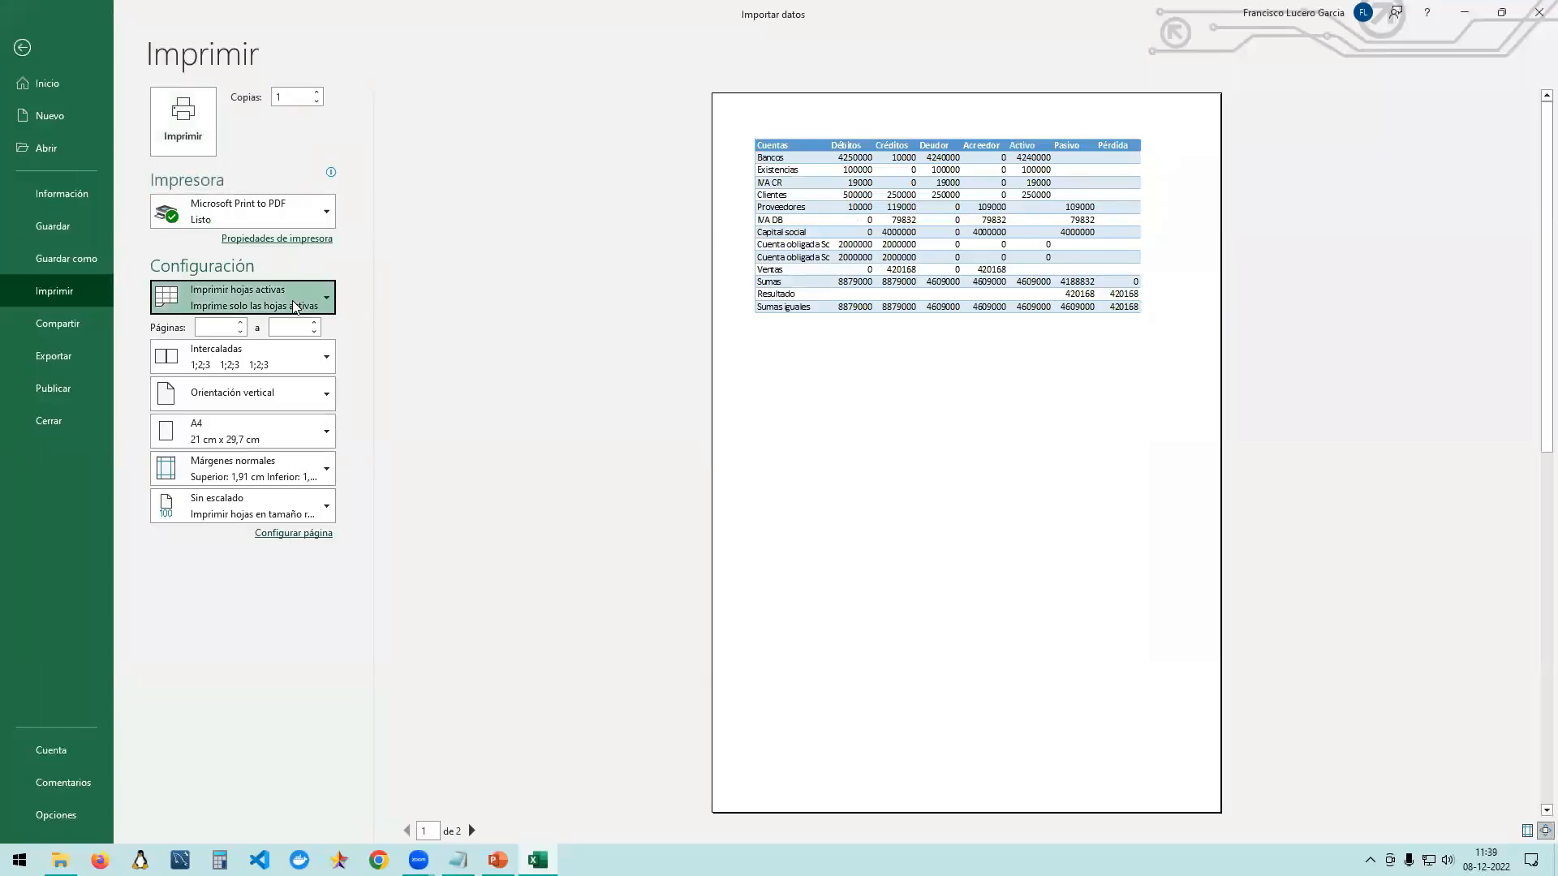
click(263, 318)
click(257, 392)
click(538, 428)
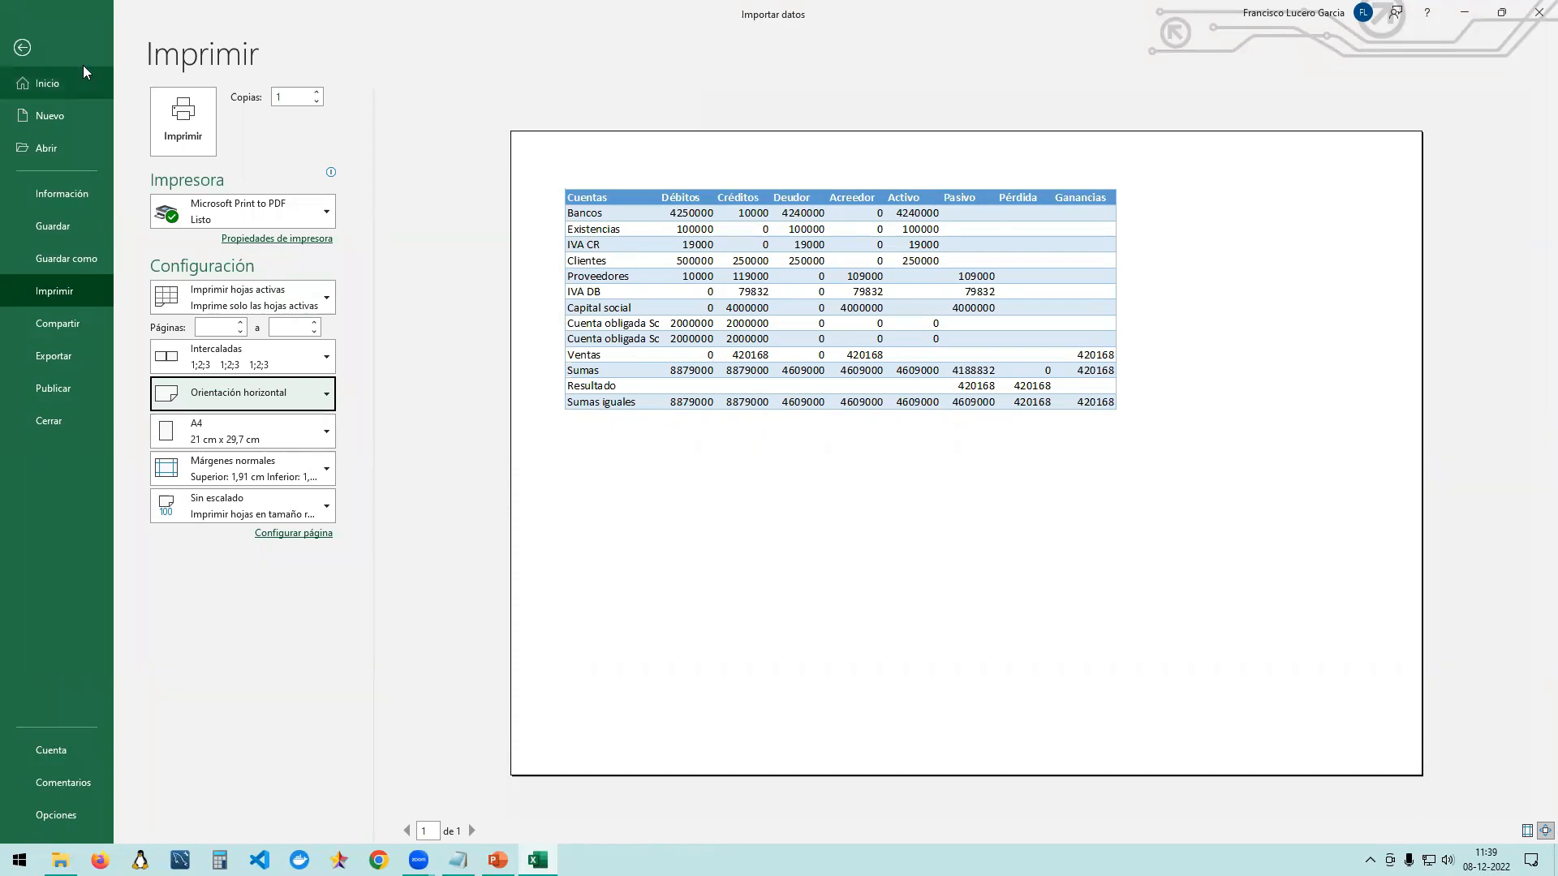
click(28, 54)
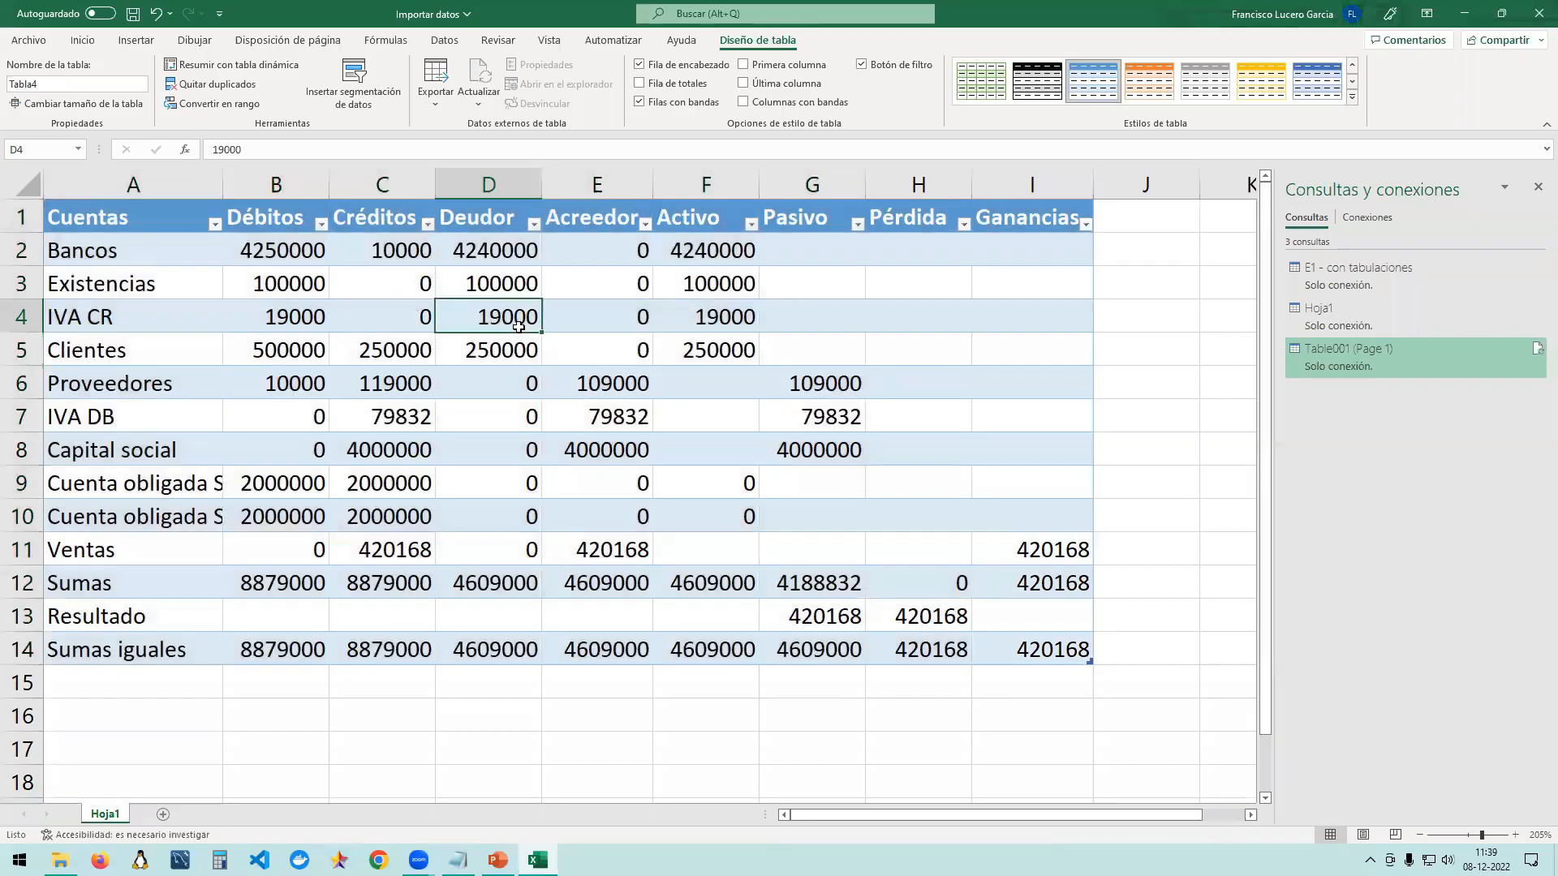
click(390, 582)
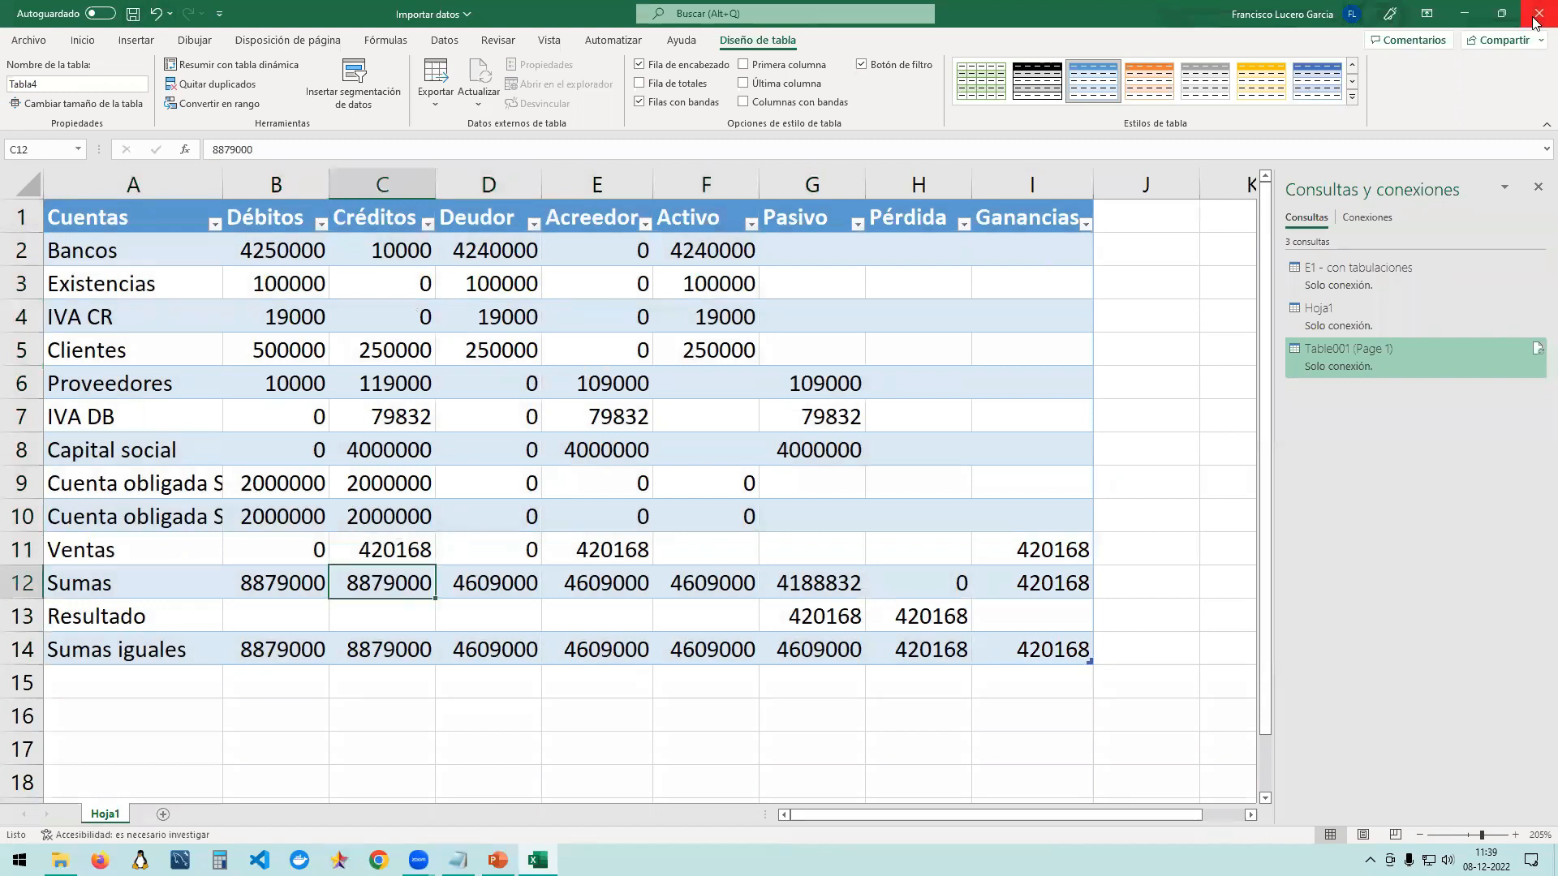
click(1048, 248)
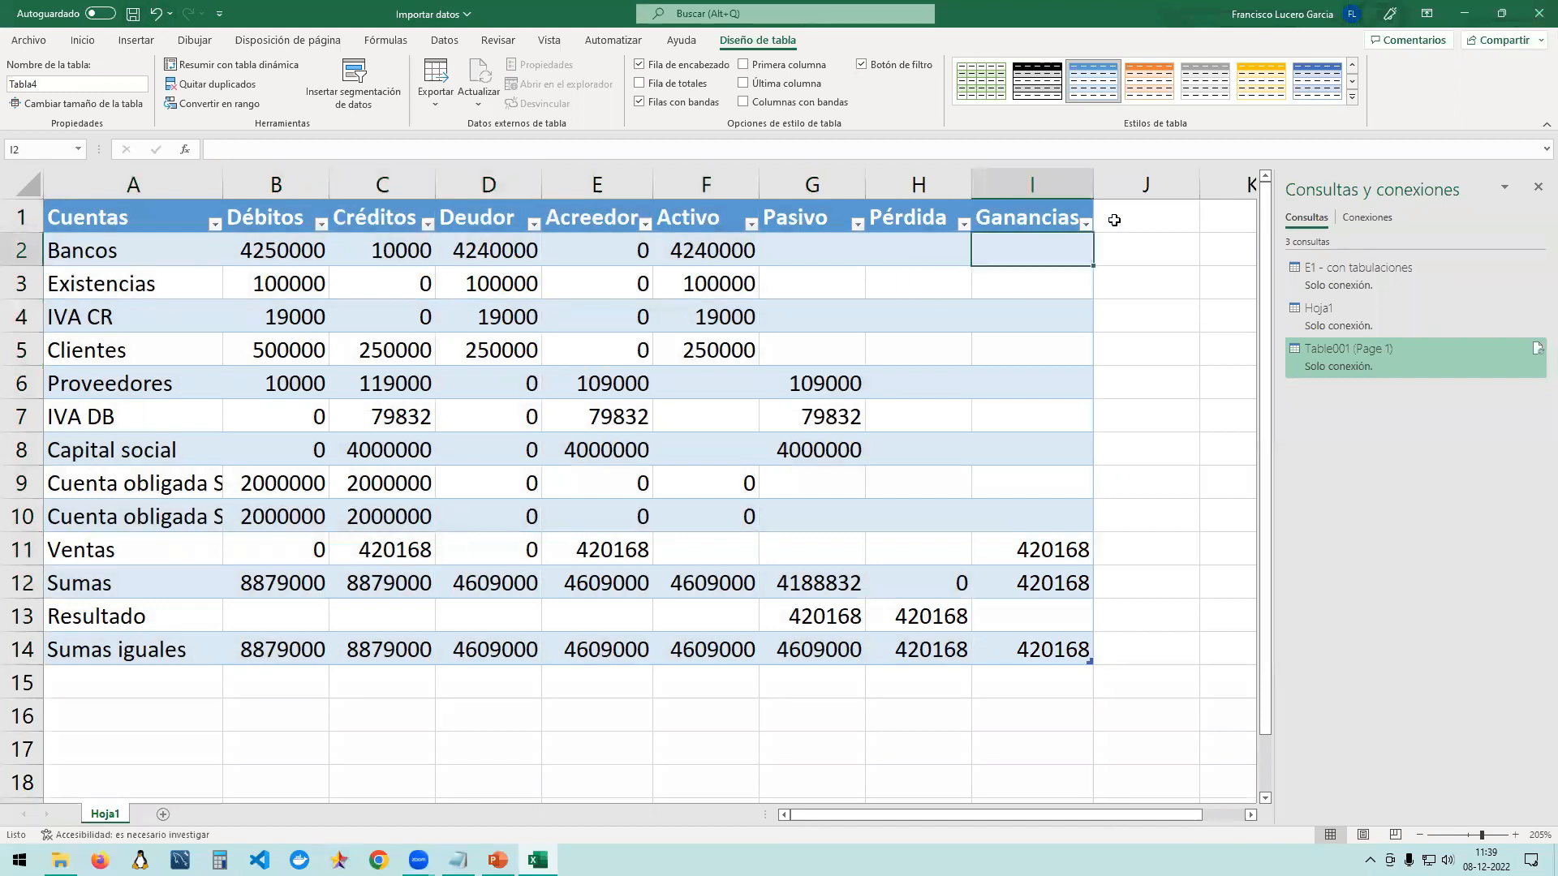
click(1116, 220)
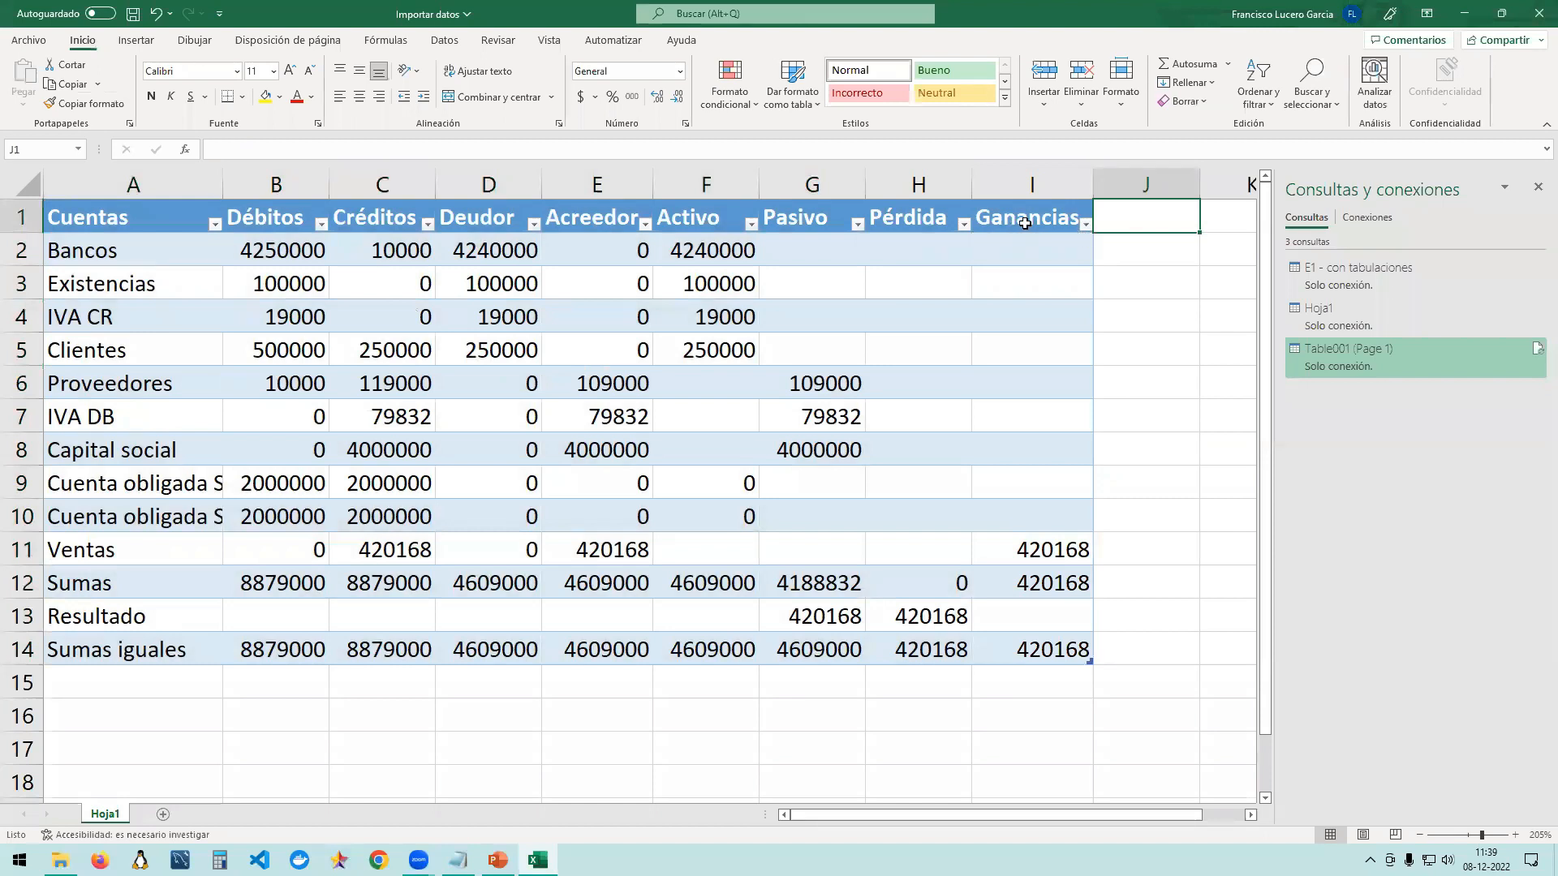
click(1025, 223)
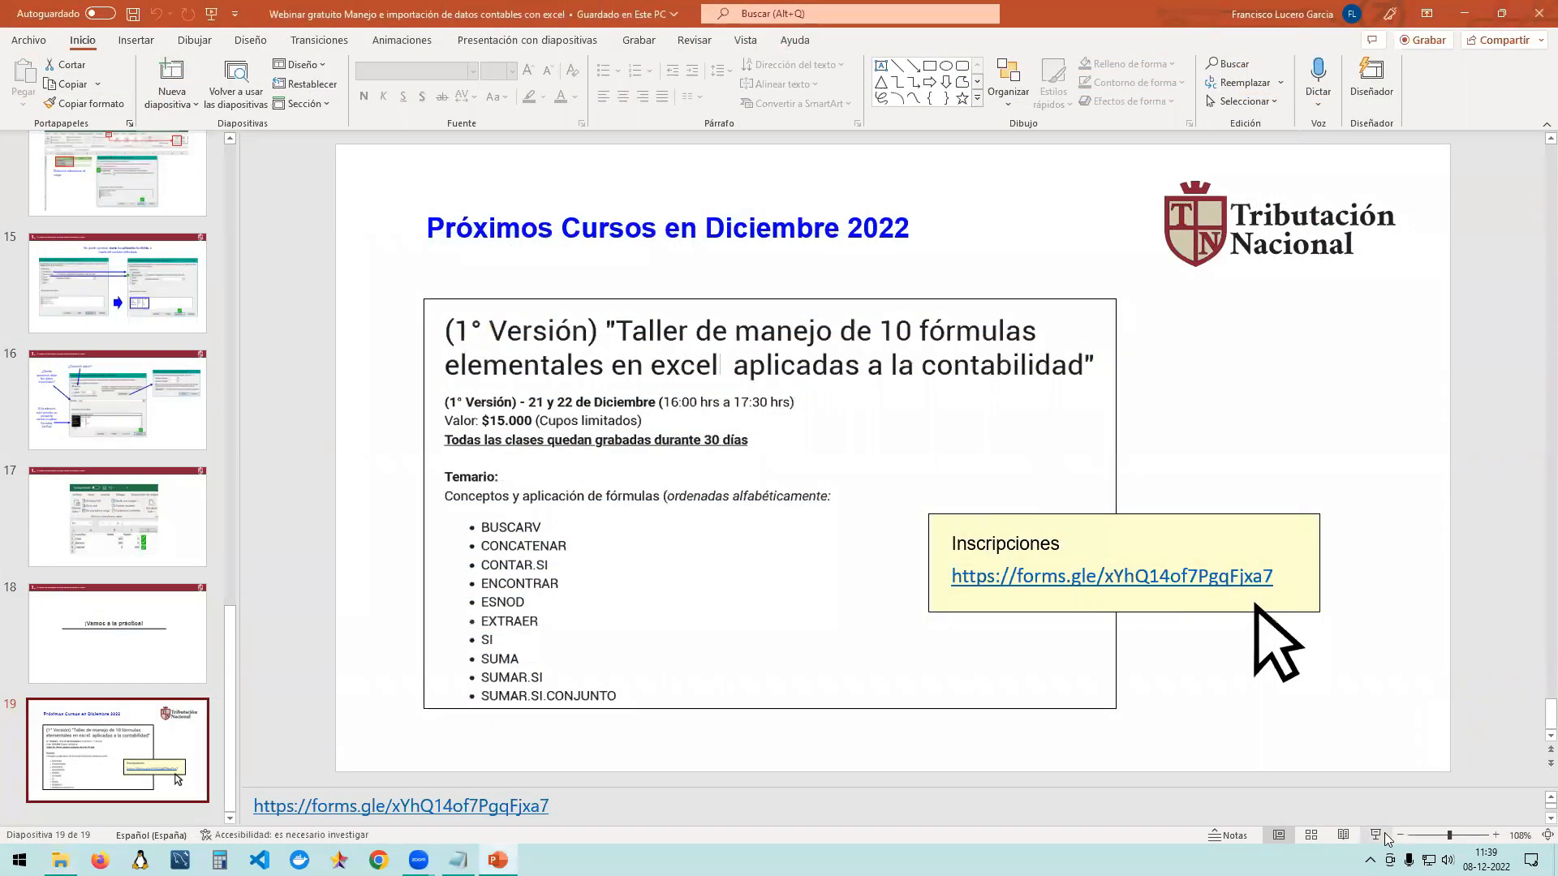
Start the slideshow from the slide "Próximos Cursos en Diciembre 2022" and swap the presenter view and presentation displays.
click(1385, 837)
click(341, 17)
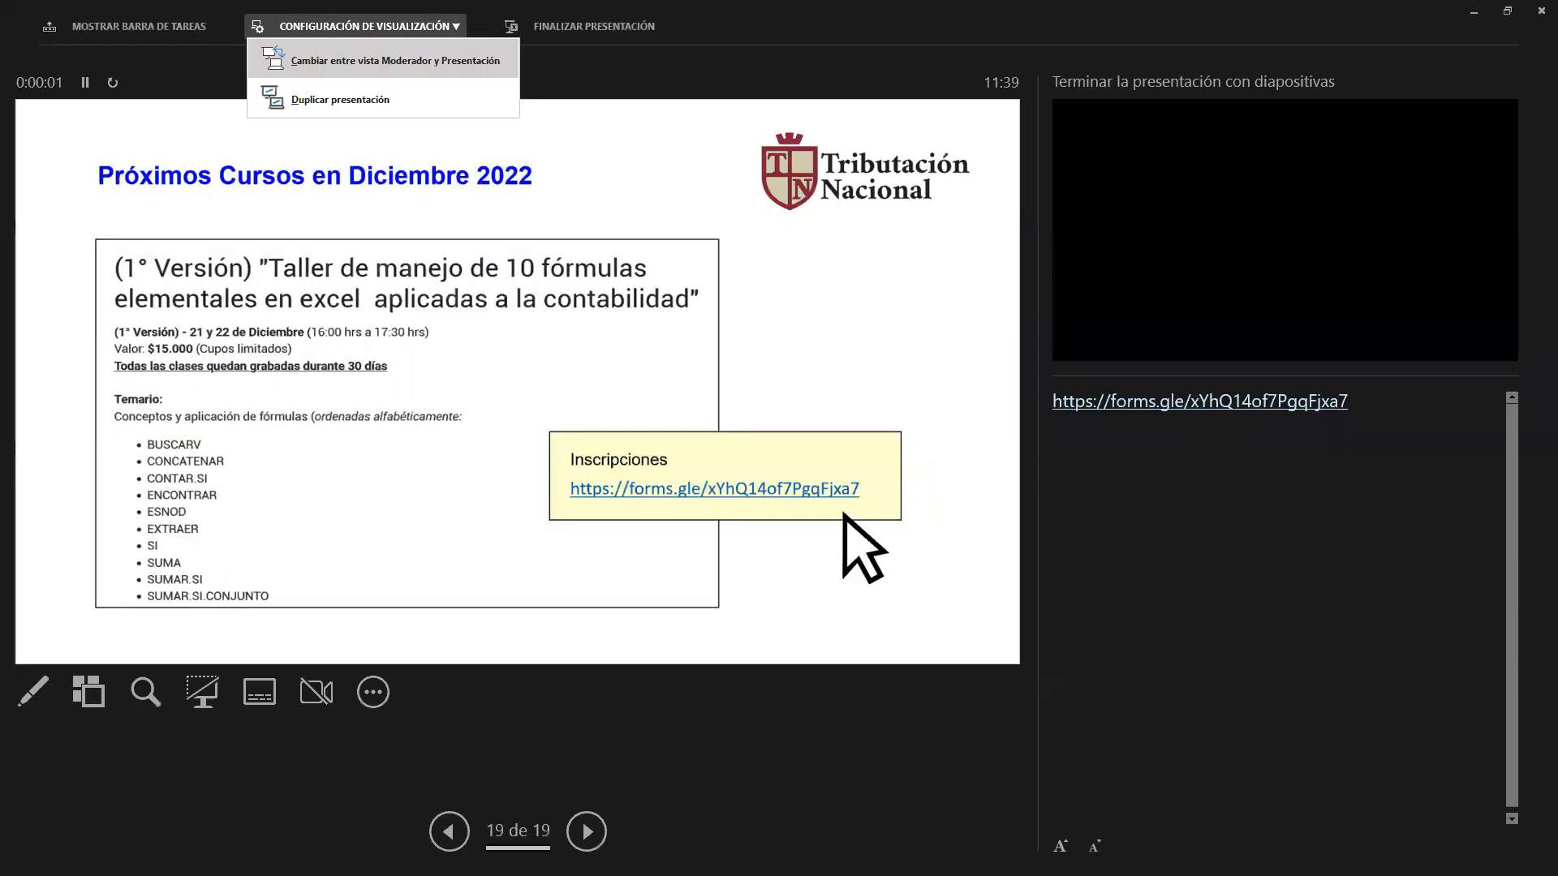
click(275, 54)
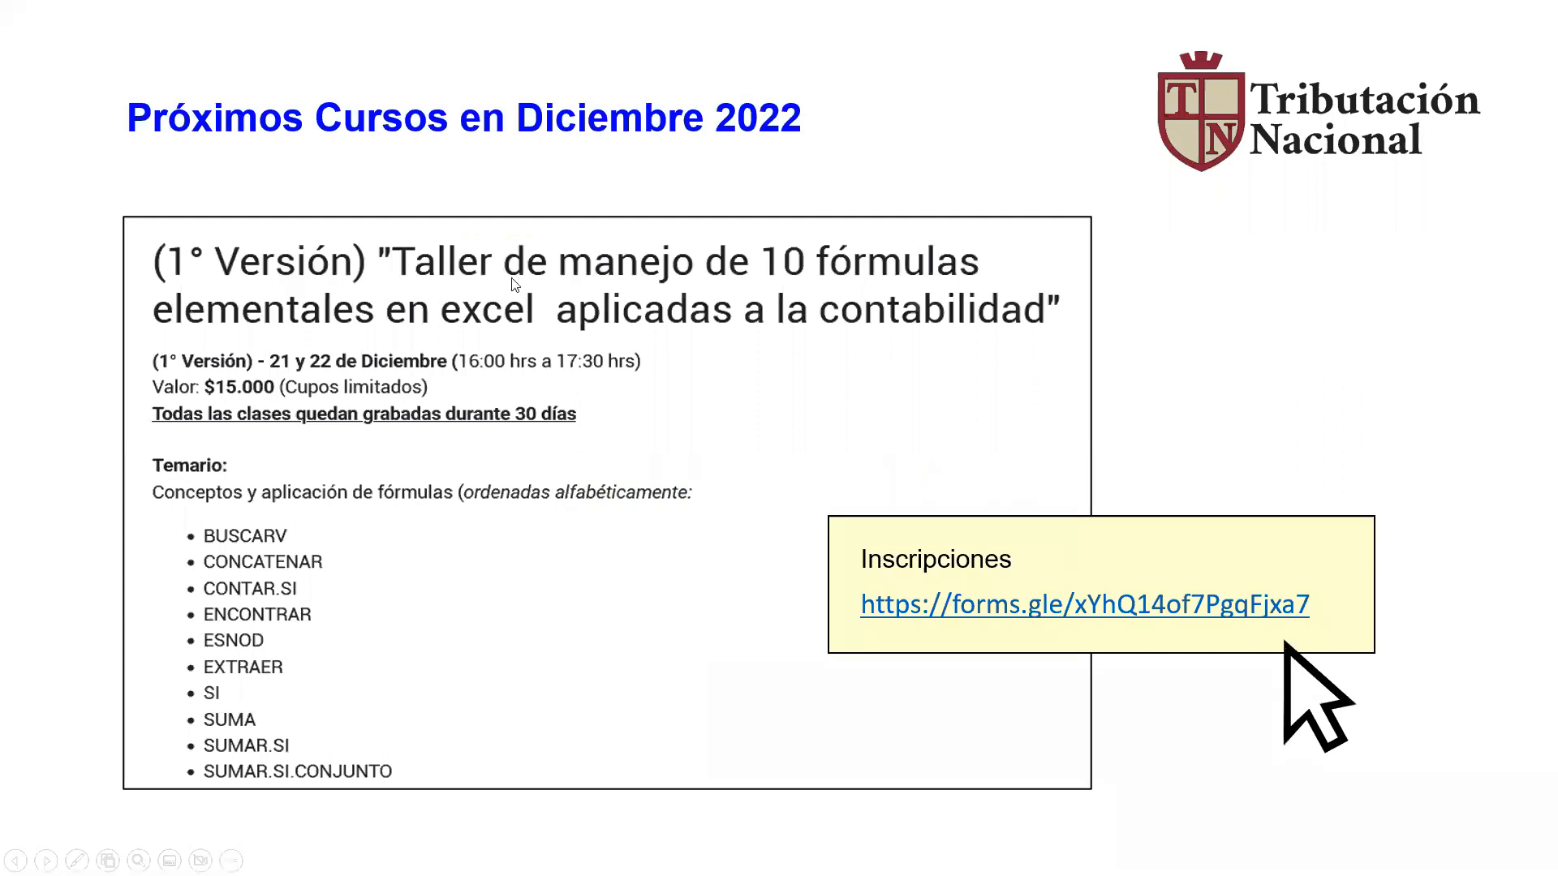
Change the pointer option used in the running slideshow.
right_click(958, 335)
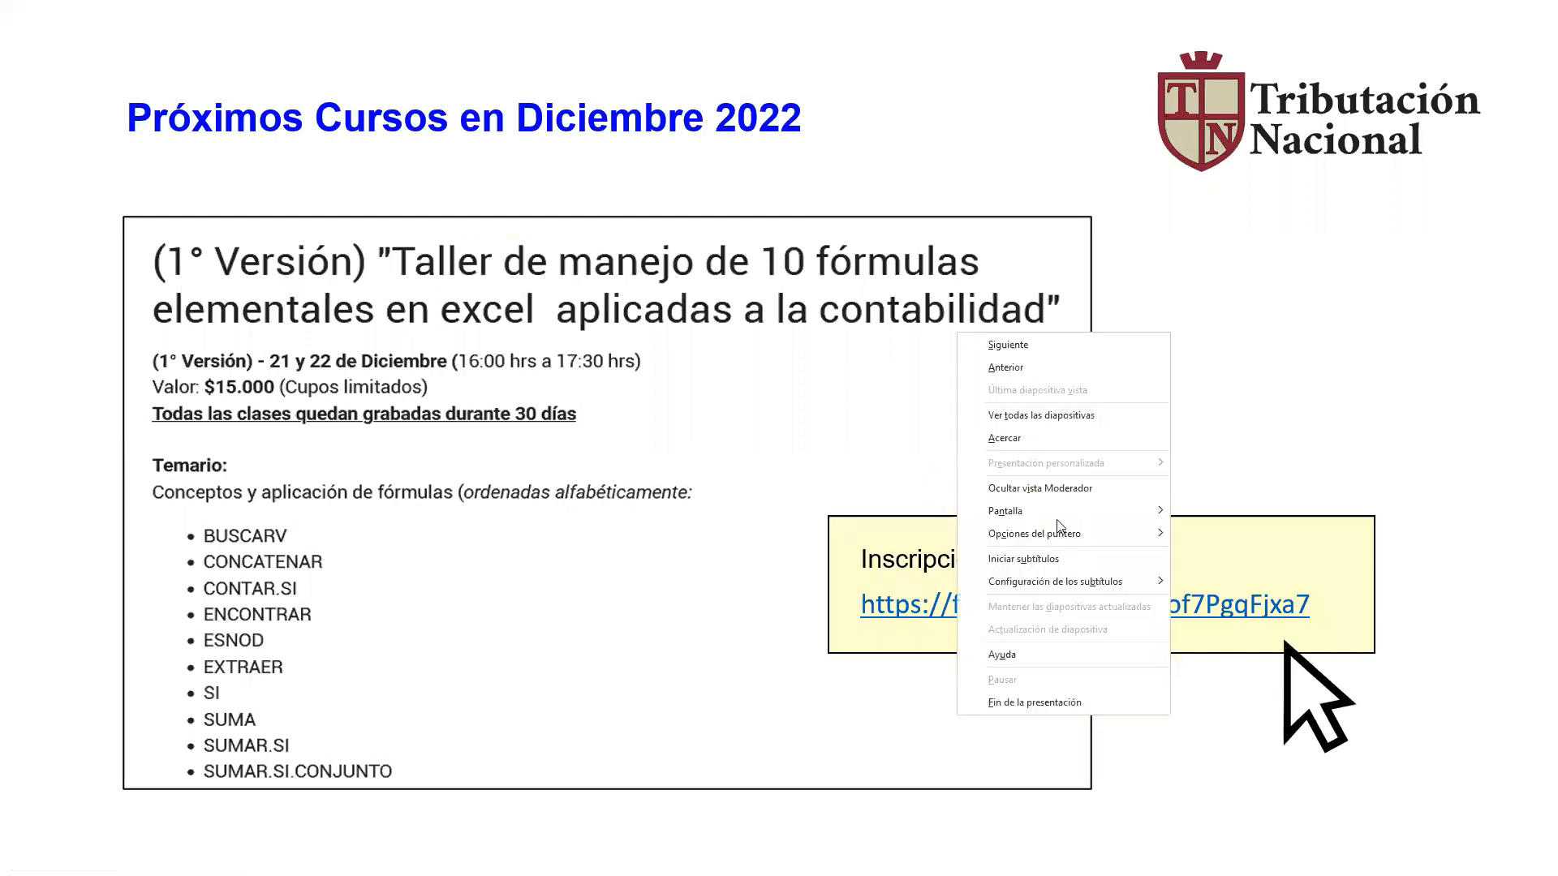
mouse_move(1082, 539)
click(1196, 536)
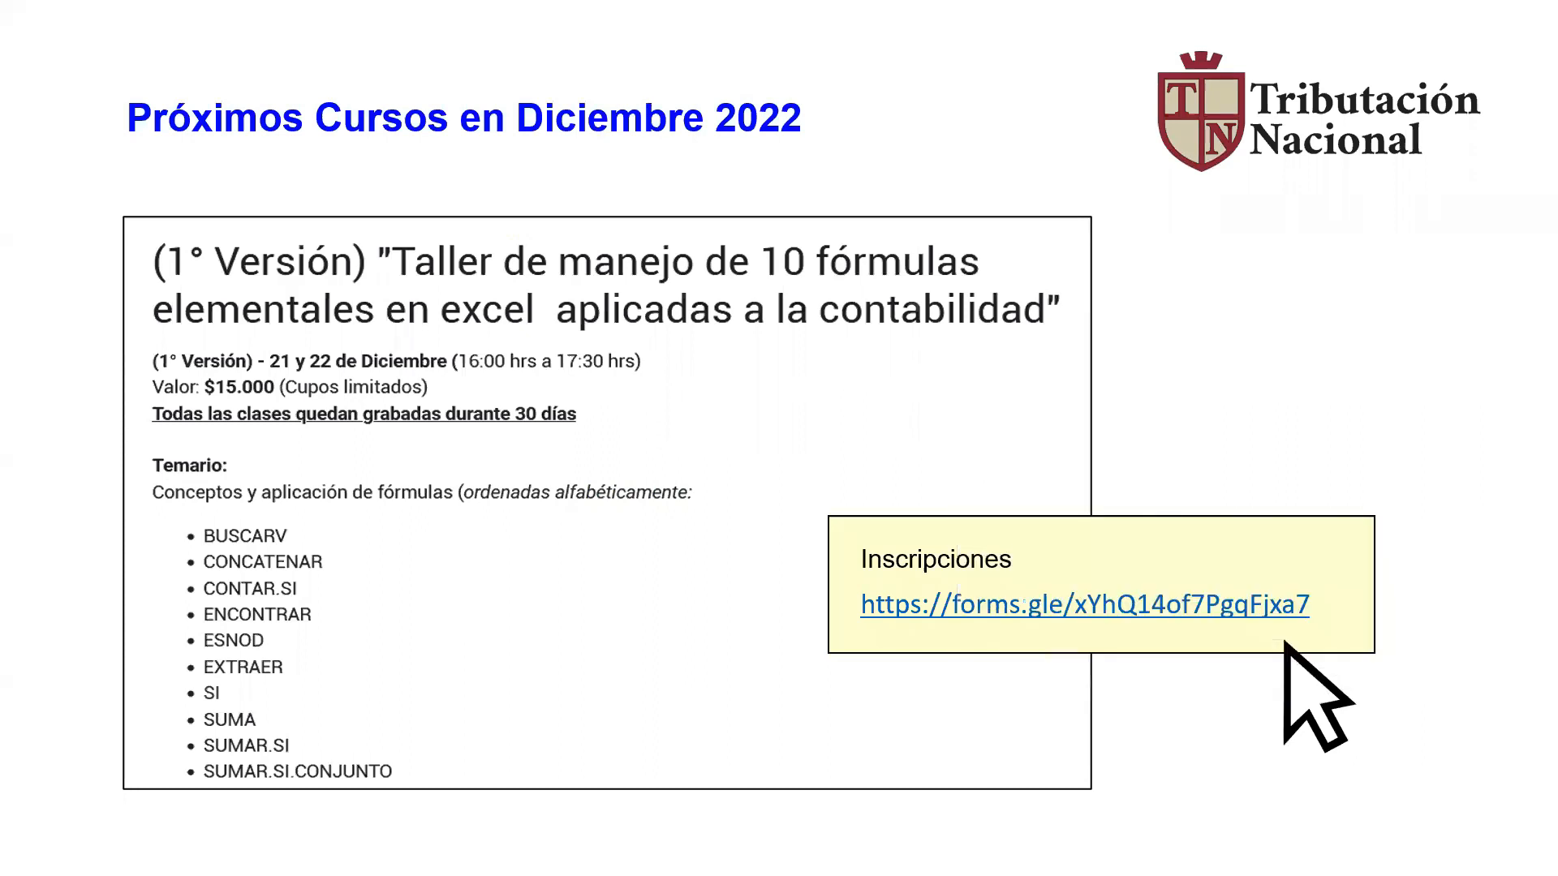